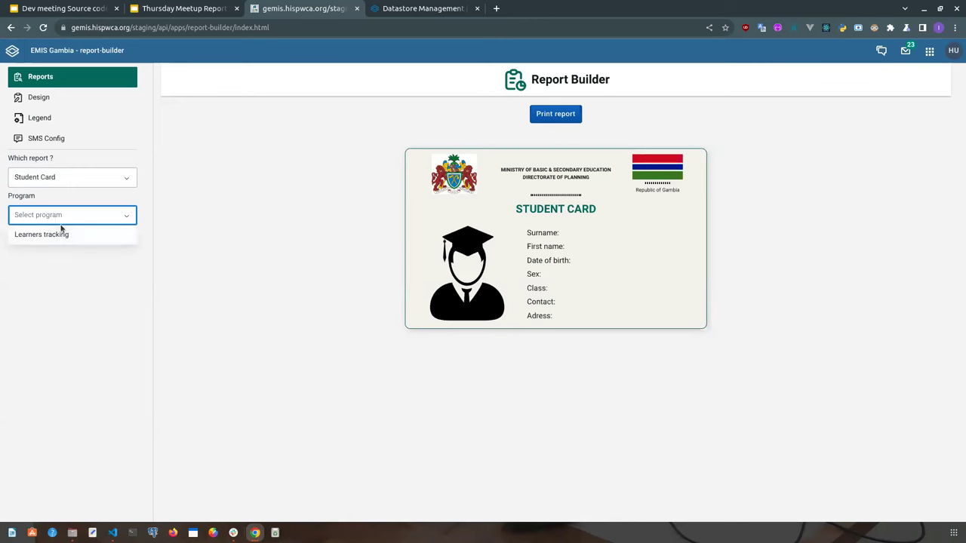
Choose Learners tracking as the program for the Student Card report
click(491, 268)
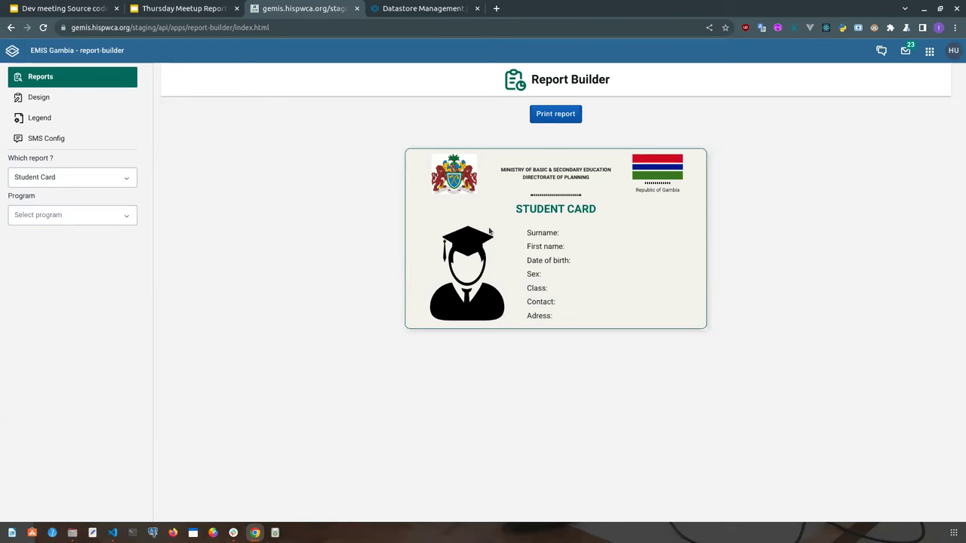
click(84, 220)
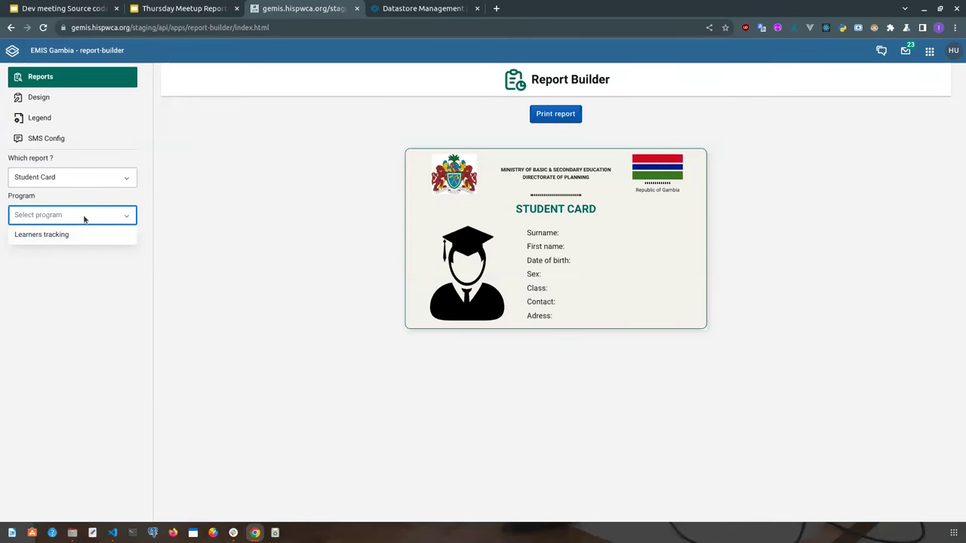
click(234, 224)
click(121, 216)
click(43, 240)
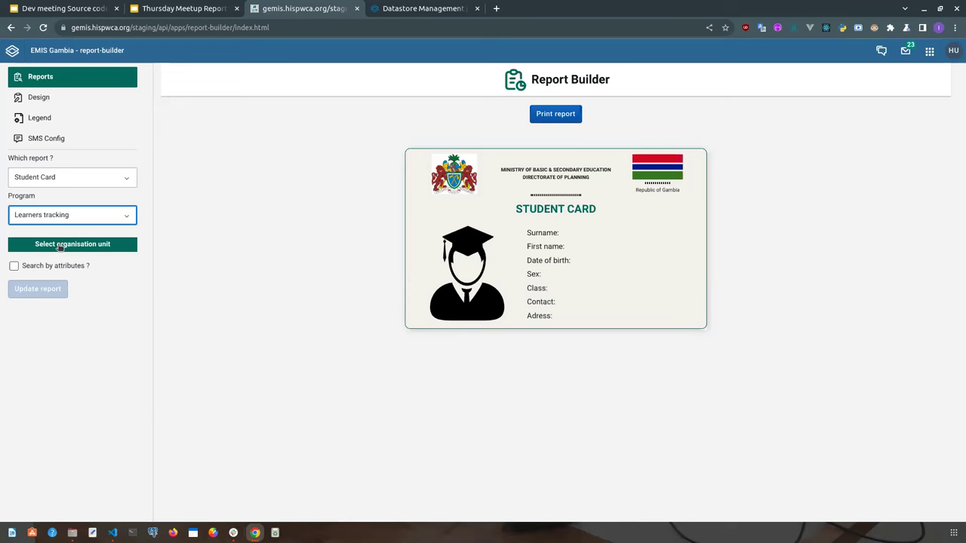
Set the report's organisation unit to The Gambia and confirm the selection
click(82, 245)
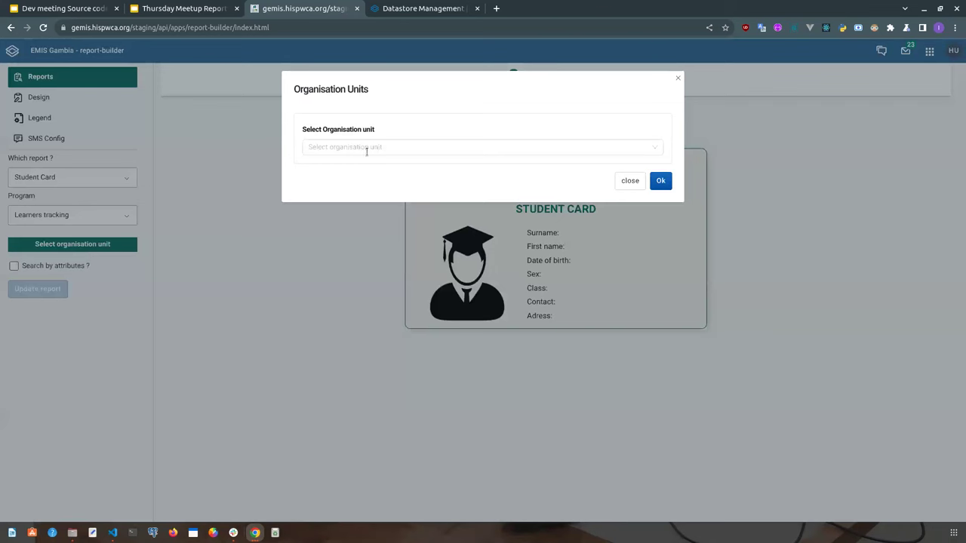
click(367, 149)
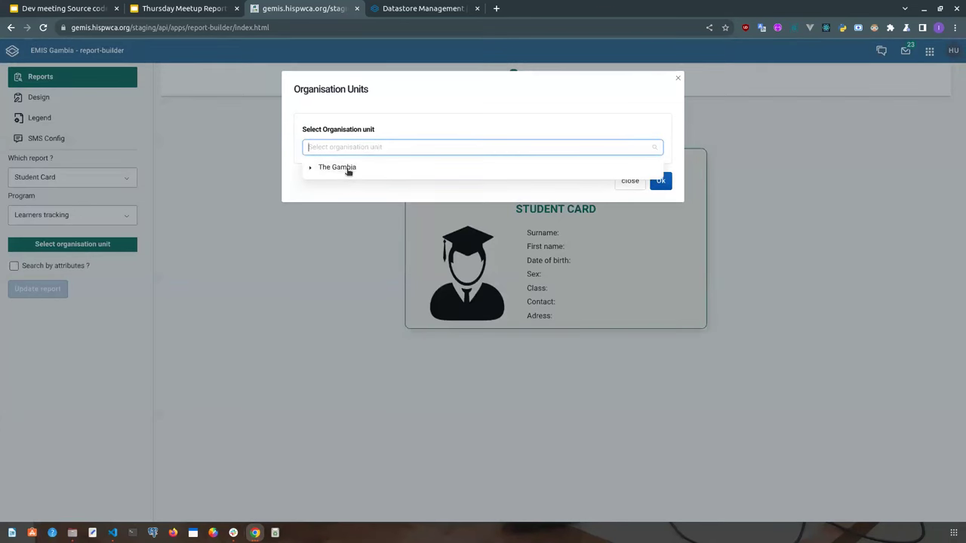
click(345, 168)
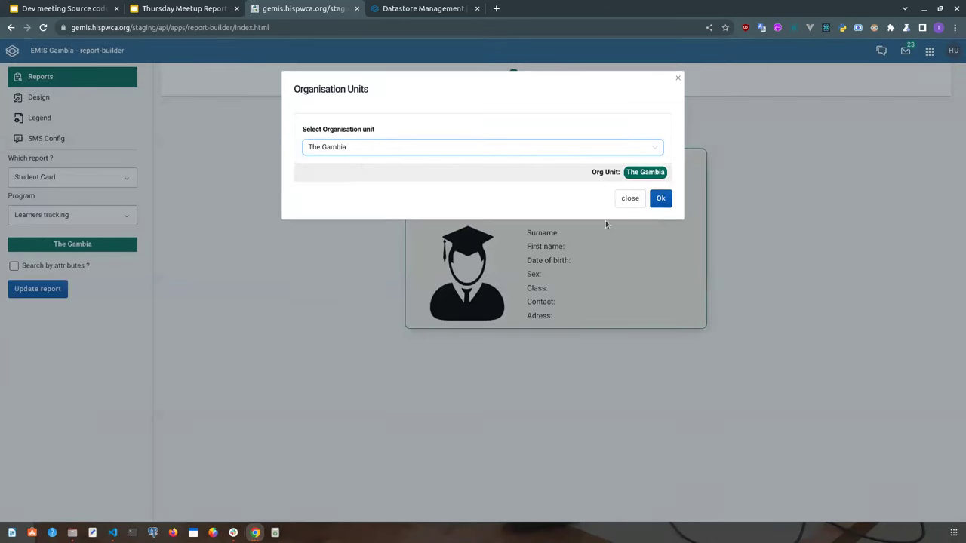
click(666, 202)
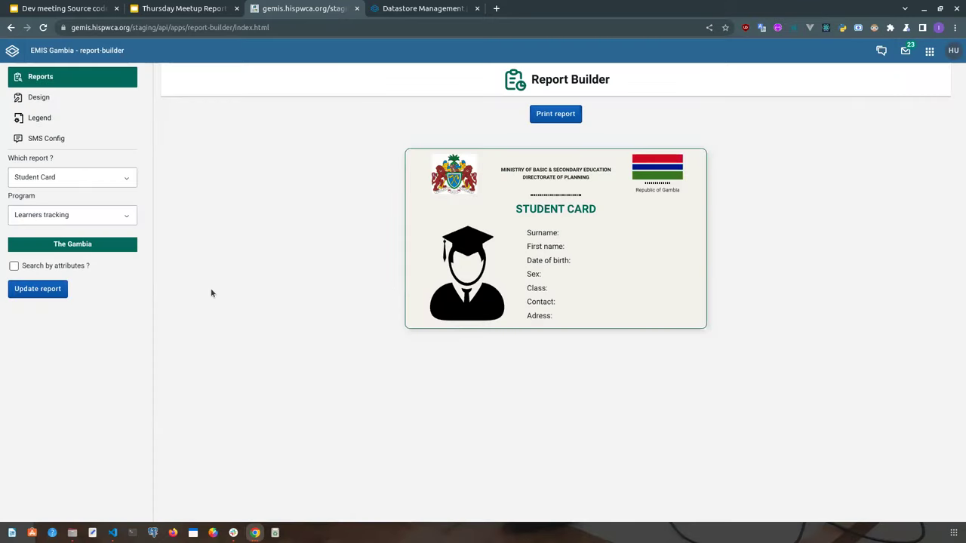
Update the report to list the tracked entity instances for The Gambia, and close the list
click(56, 291)
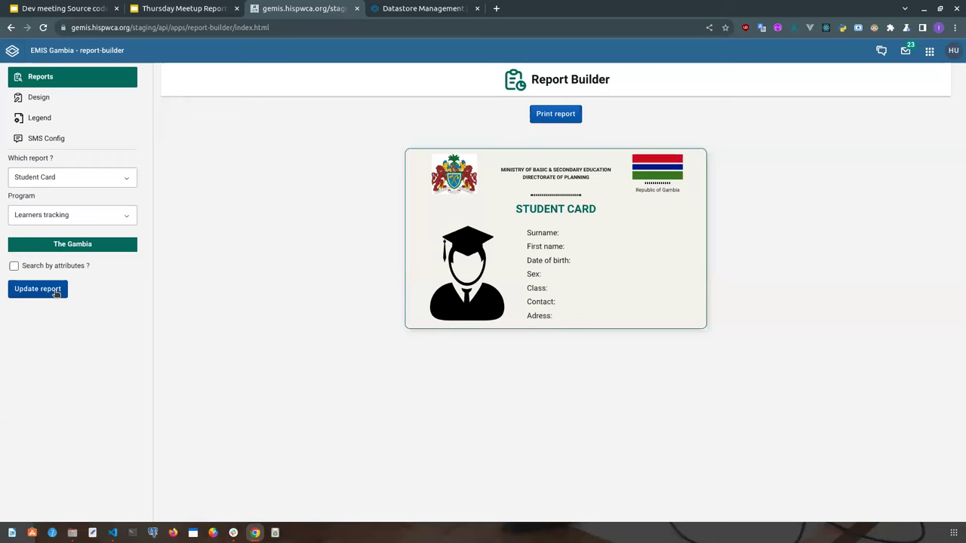
click(58, 291)
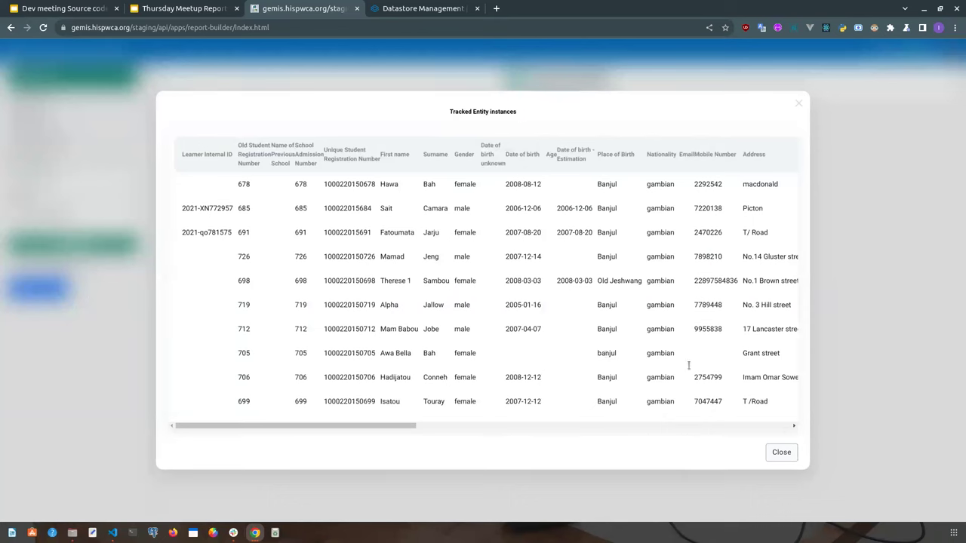
click(780, 453)
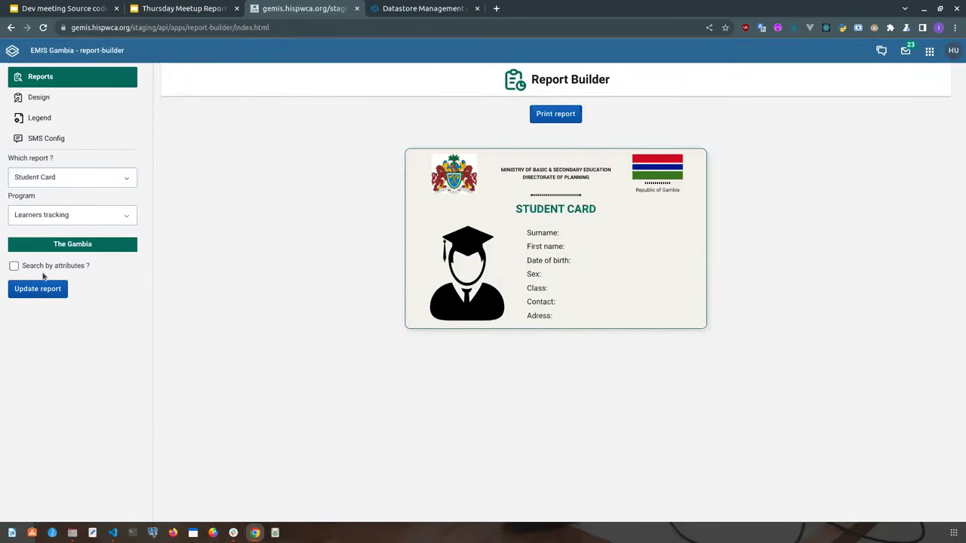
Enable searching by attributes and select First name, Surname and Gender as the search attributes
click(17, 266)
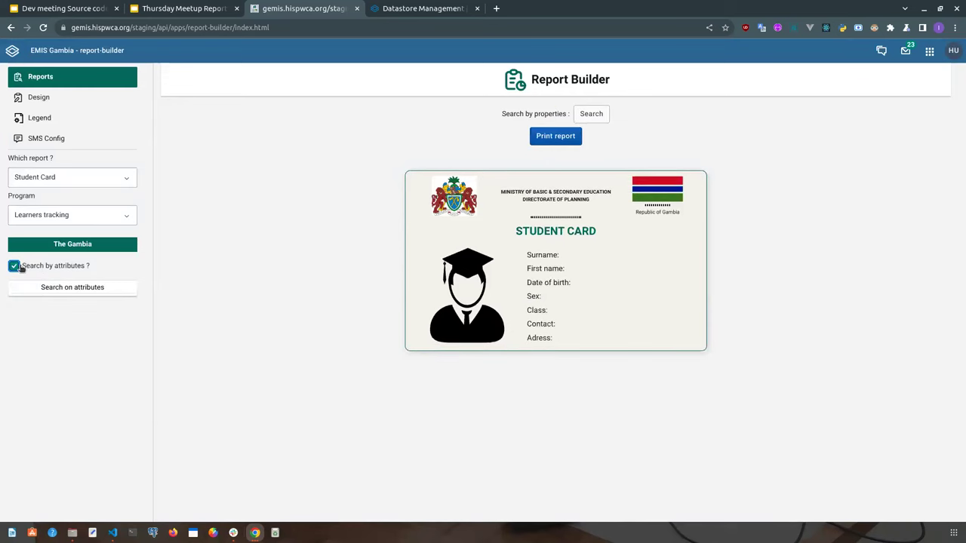
click(81, 289)
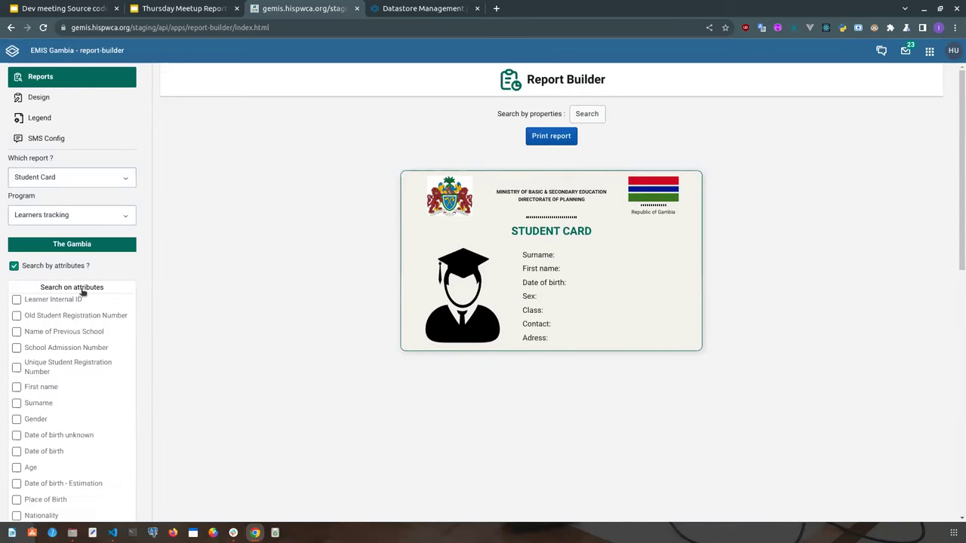
scroll(83, 289, down, 1)
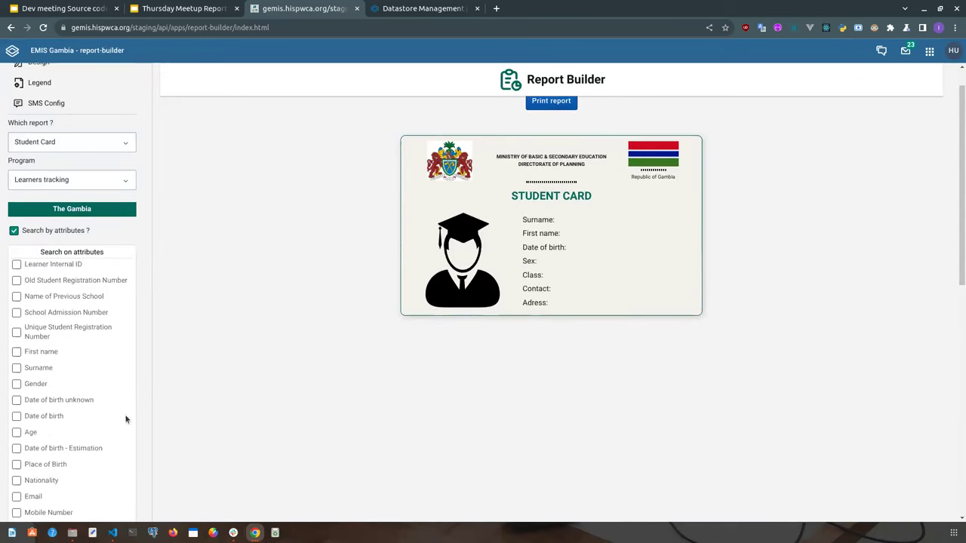
click(27, 354)
click(28, 369)
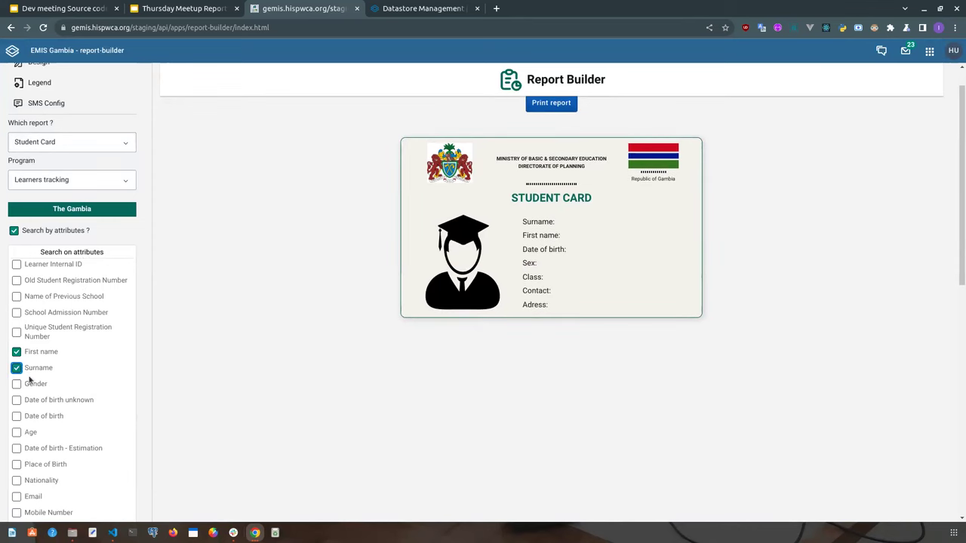
click(18, 383)
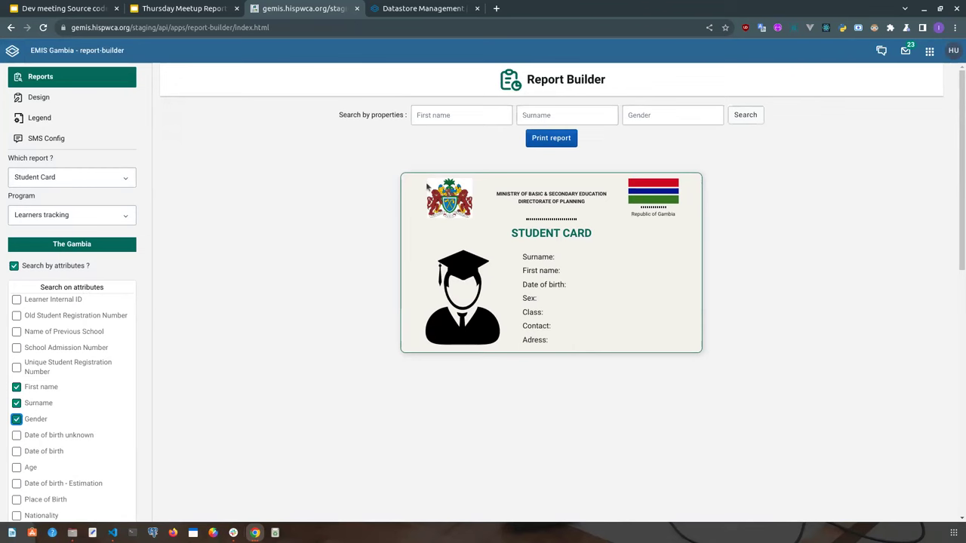
Examine the First name, Surname and Gender search fields above the student card
click(470, 118)
click(537, 116)
click(654, 113)
click(558, 115)
click(469, 117)
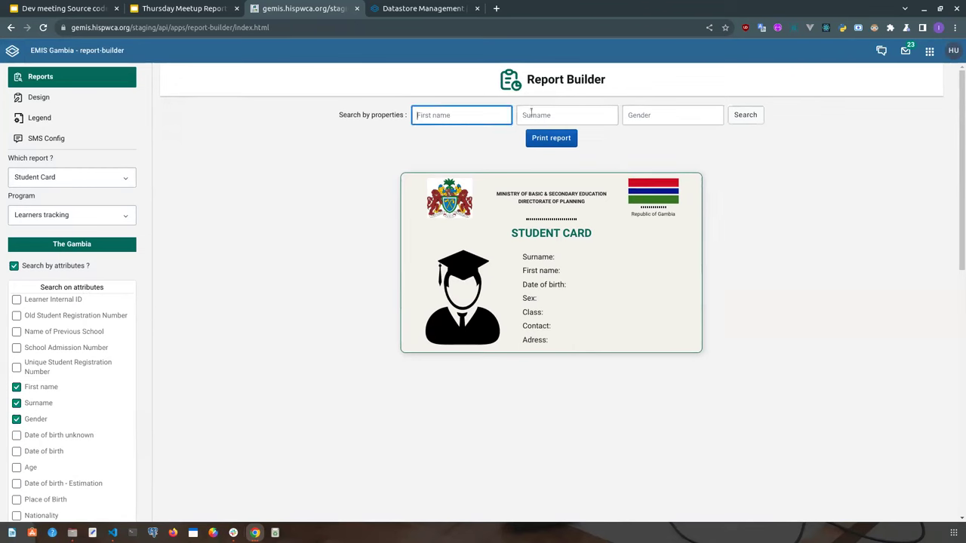
click(574, 114)
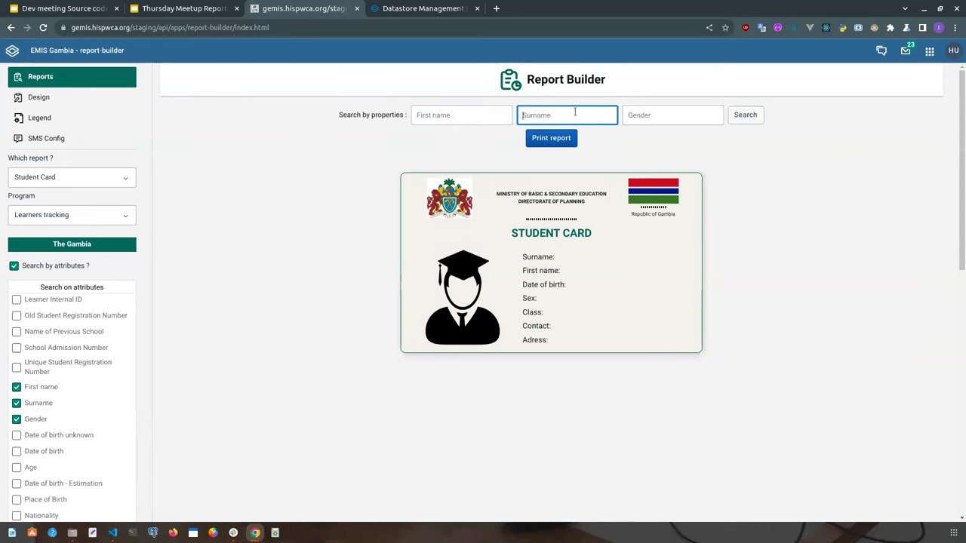
click(642, 115)
click(444, 116)
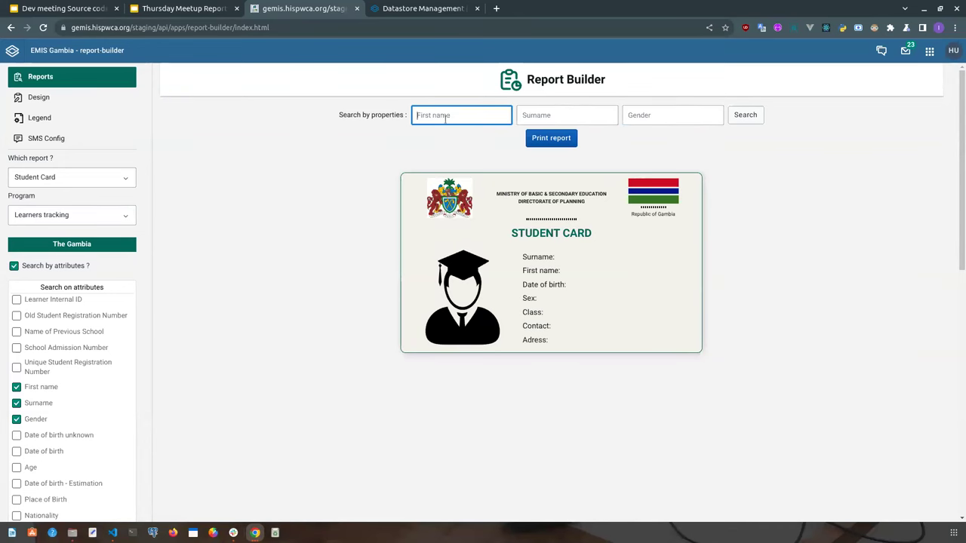
Remove Gender and First name from the search attributes, leaving only Surname selected
scroll(168, 341, down, 1)
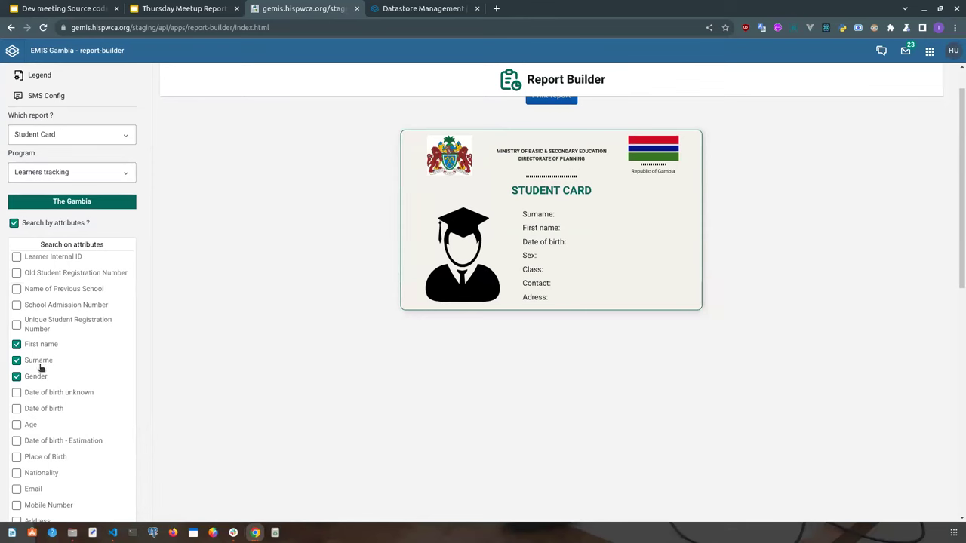
click(17, 376)
click(27, 345)
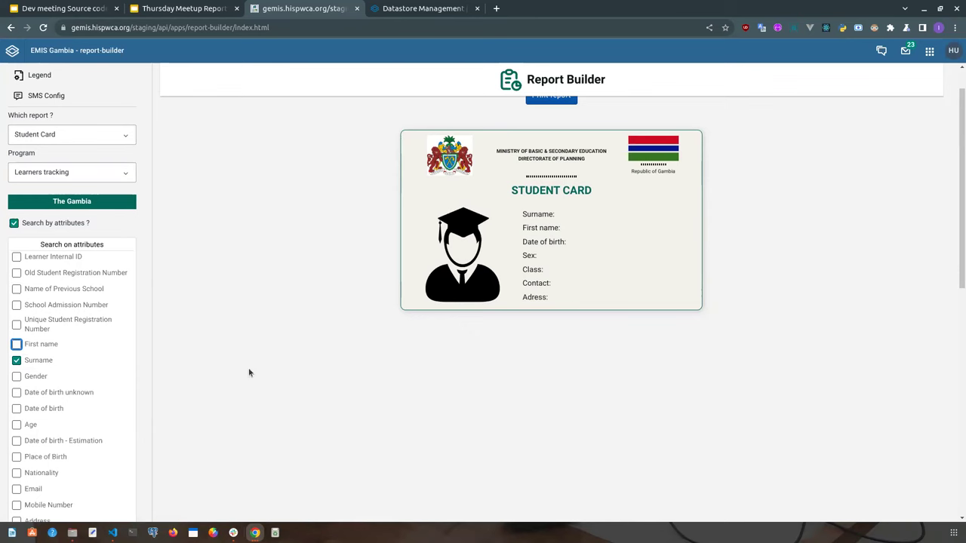
Search for the student by entering the name in the Surname field, and close the results
scroll(305, 368, up, 1)
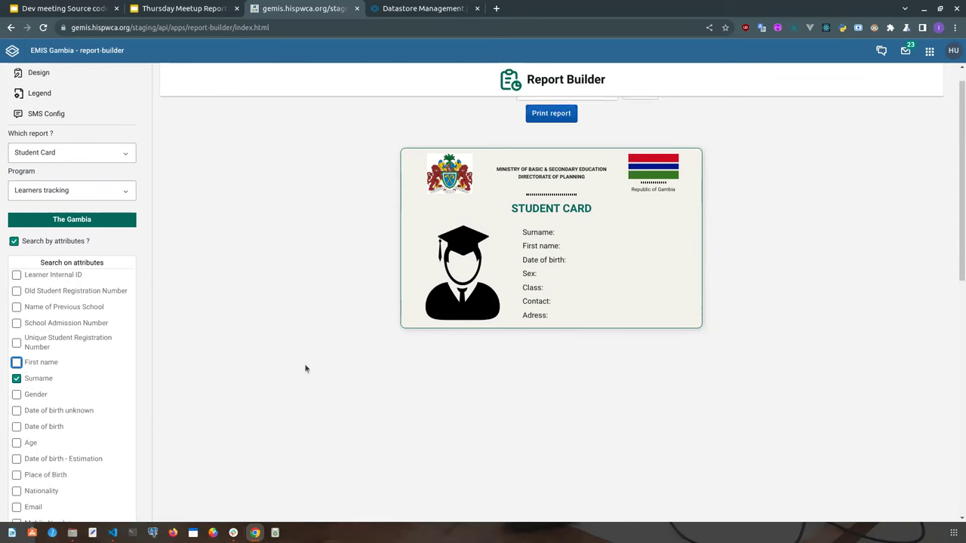
click(599, 105)
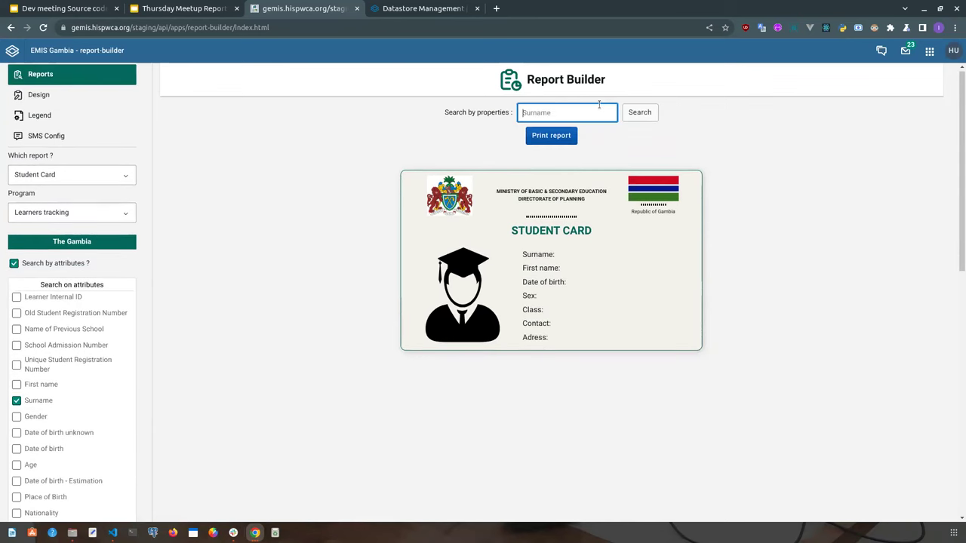
text(ibra)
key(BackSpace)
text(ahimk)
click(642, 119)
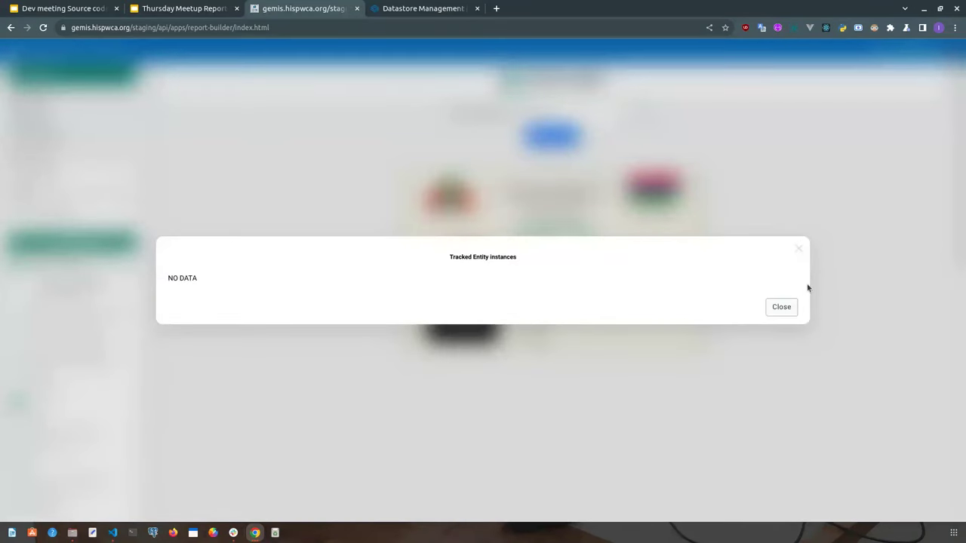
click(787, 304)
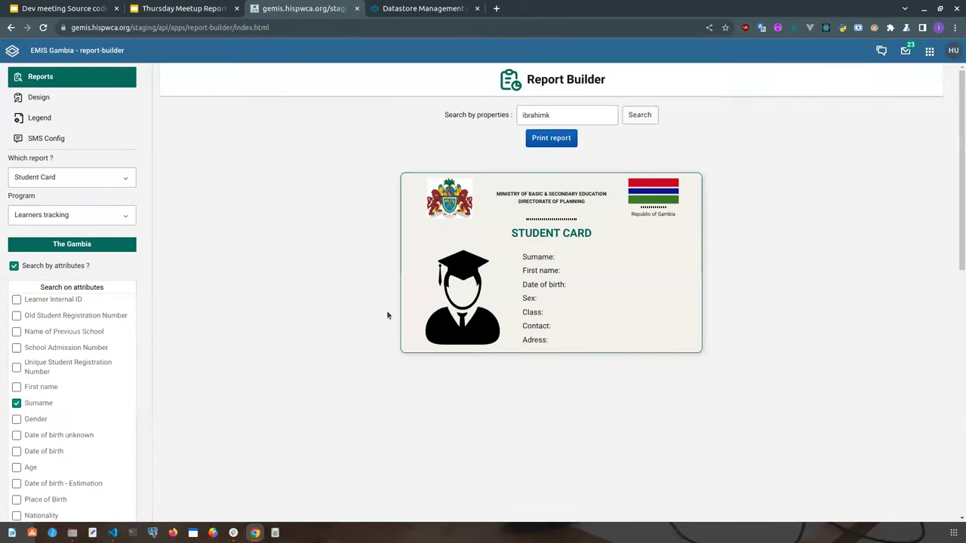
Replace Surname with First name as the search attribute and search for the student's first name
click(16, 403)
click(17, 386)
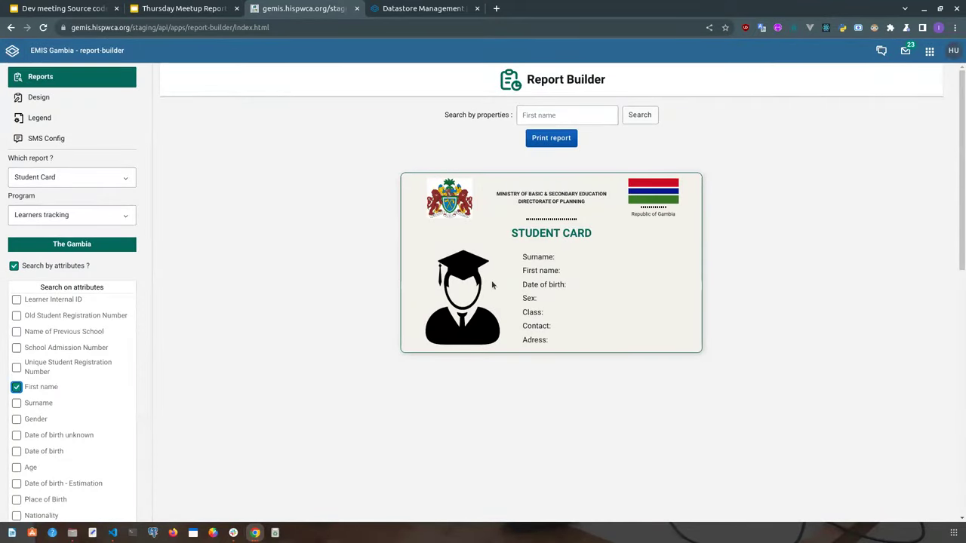
click(592, 116)
text(ibrahimk)
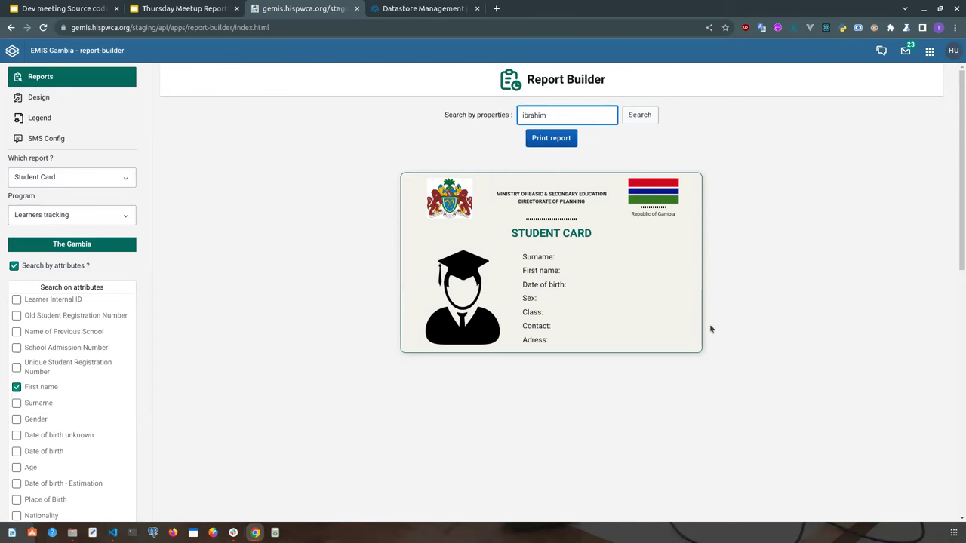
click(652, 116)
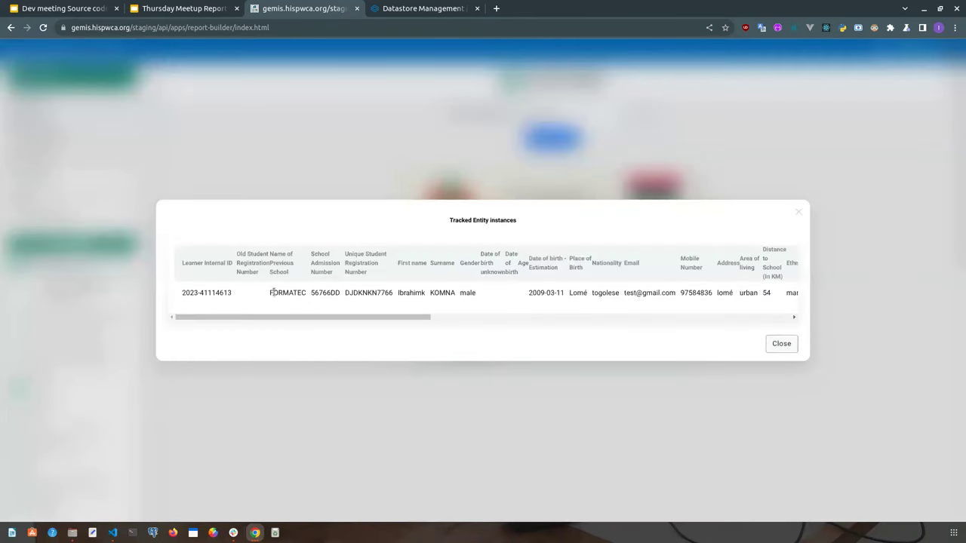
Generate the student card from the matching record and highlight the school line on the card
scroll(275, 295, right, 10)
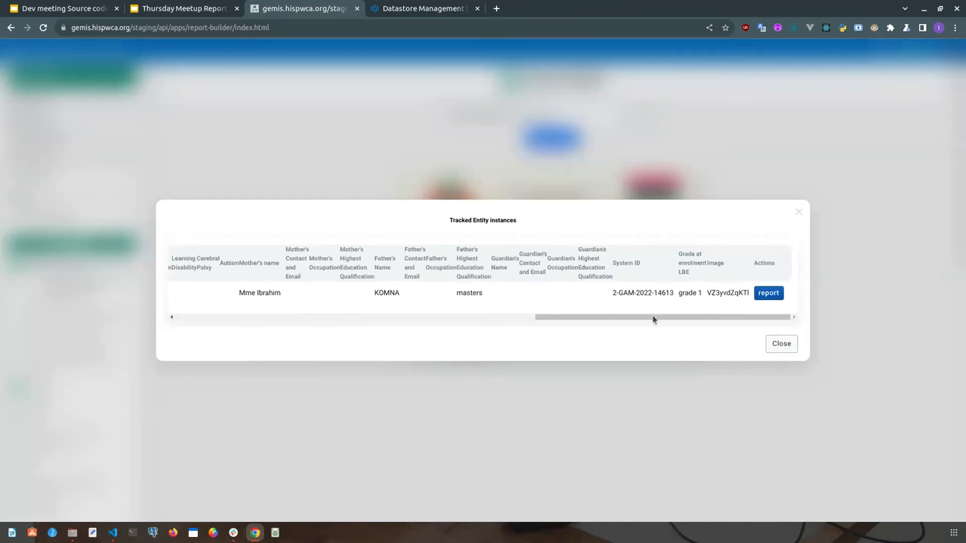
click(768, 292)
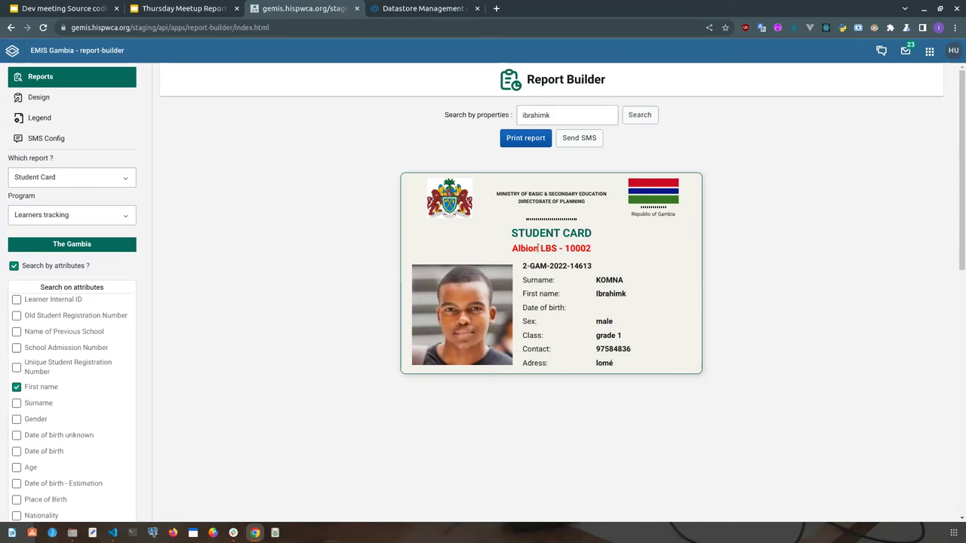
drag(514, 252, 596, 255)
Try to send the student card by SMS, close the dialog, and highlight the card's contact number
click(580, 138)
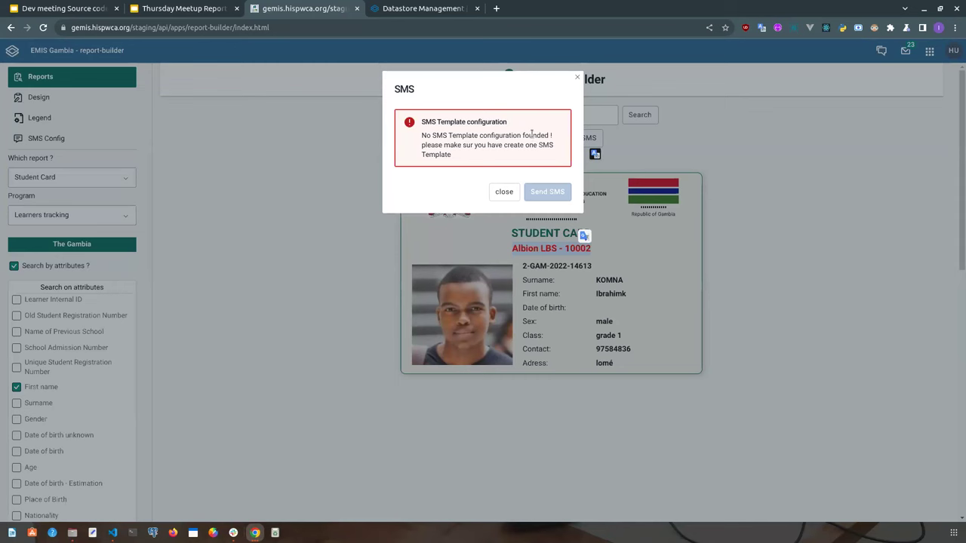
click(504, 192)
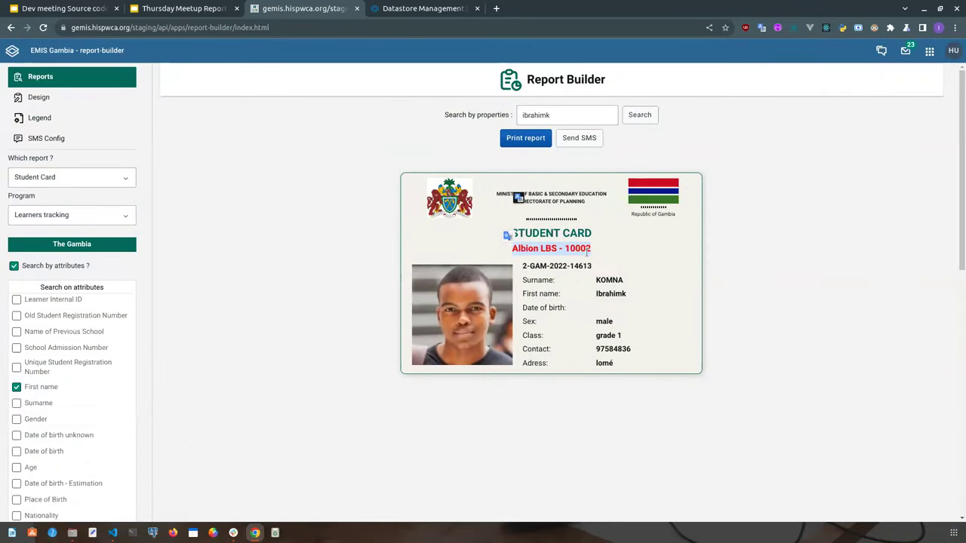
click(613, 351)
double_click(606, 351)
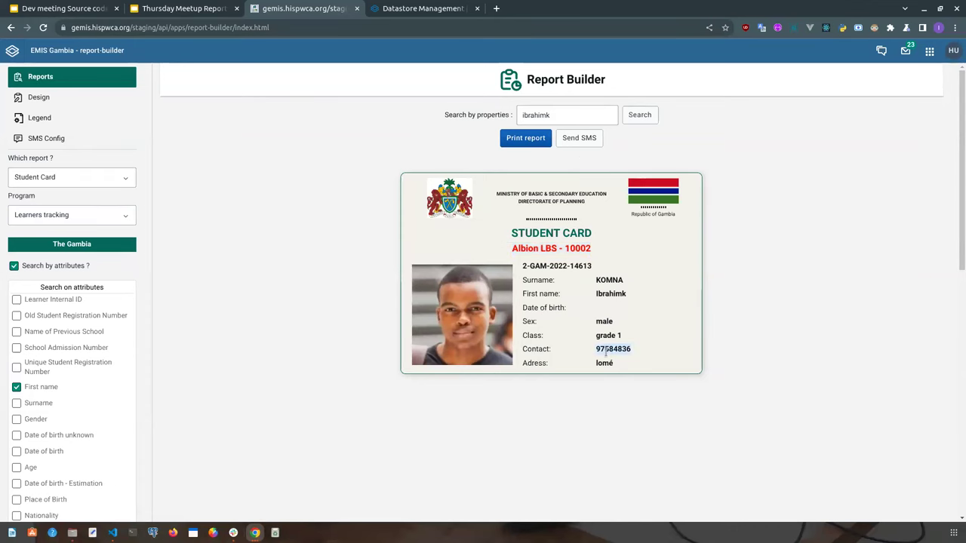
Duplicate the report builder's browser tab and open the new SMS template editor in the SMS configuration there
right_click(313, 13)
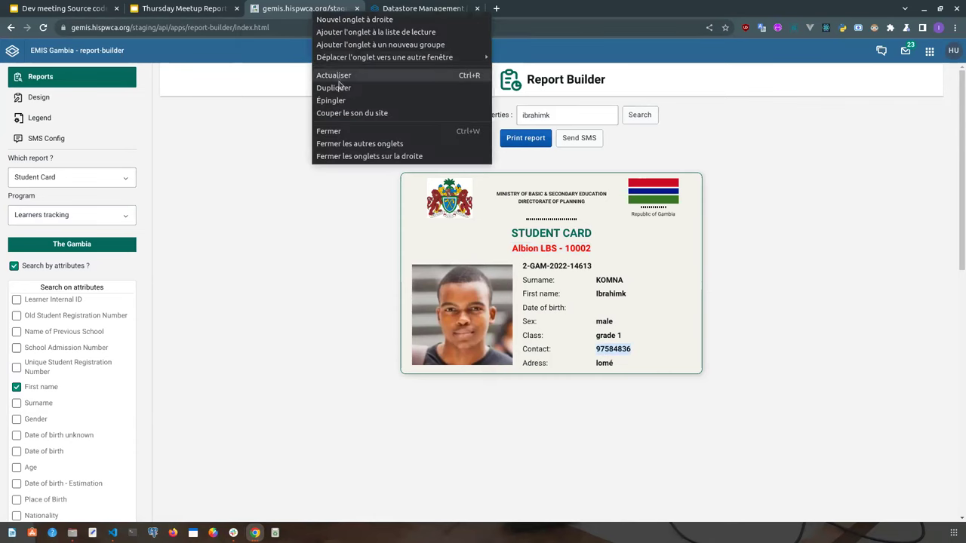
click(338, 88)
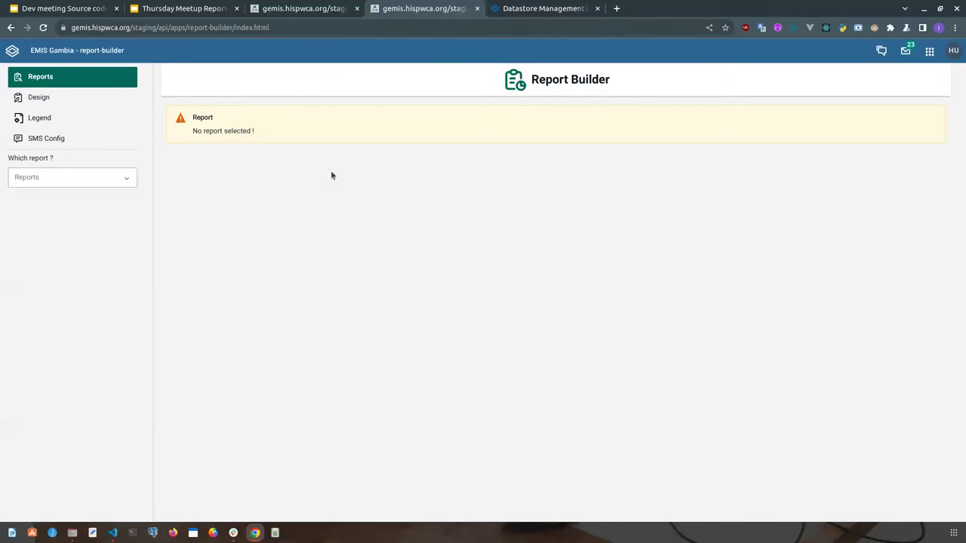
click(63, 146)
click(219, 187)
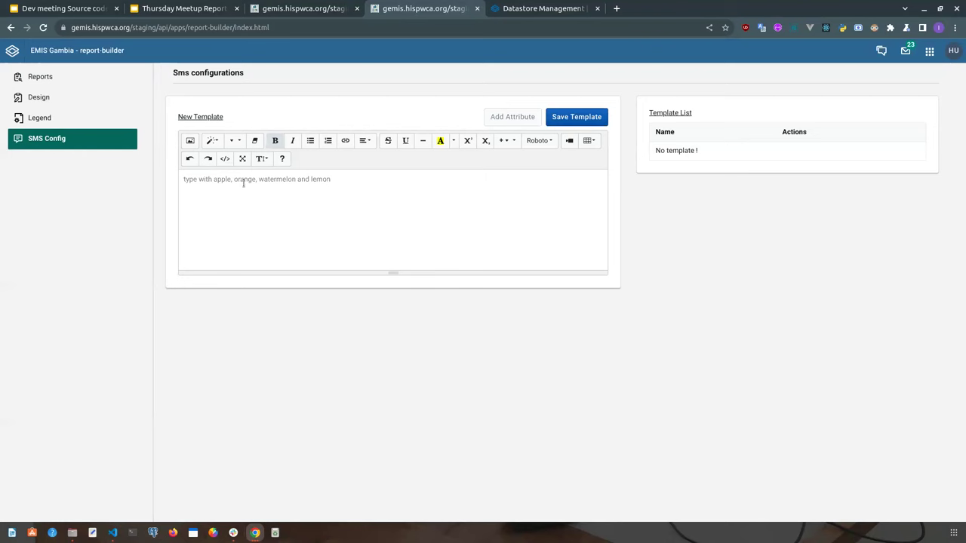
Write "Hello" in the new SMS template and add a surname placeholder after it as <span>surname</span> in the HTML source
text(Hello)
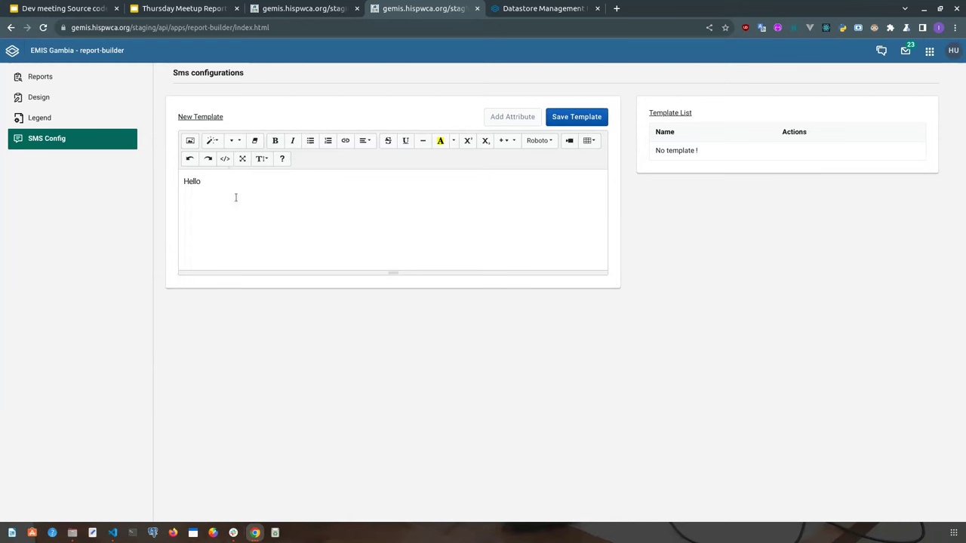
click(223, 161)
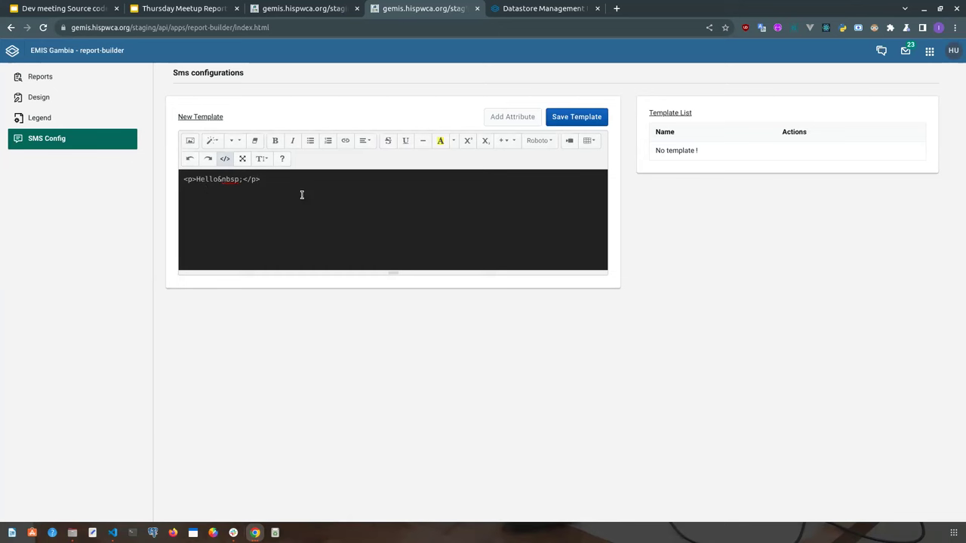
drag(216, 179, 238, 181)
text(<span></span>)
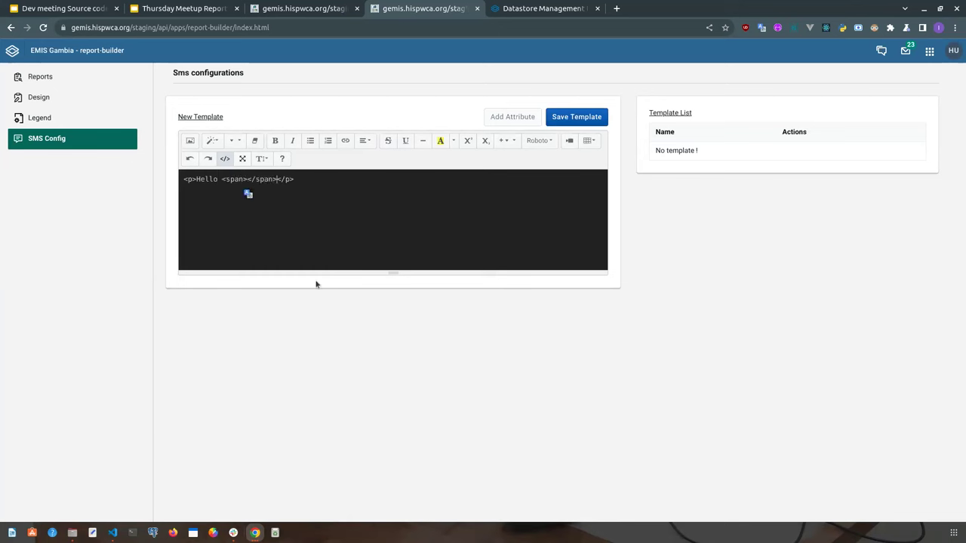
text(surname)
click(398, 219)
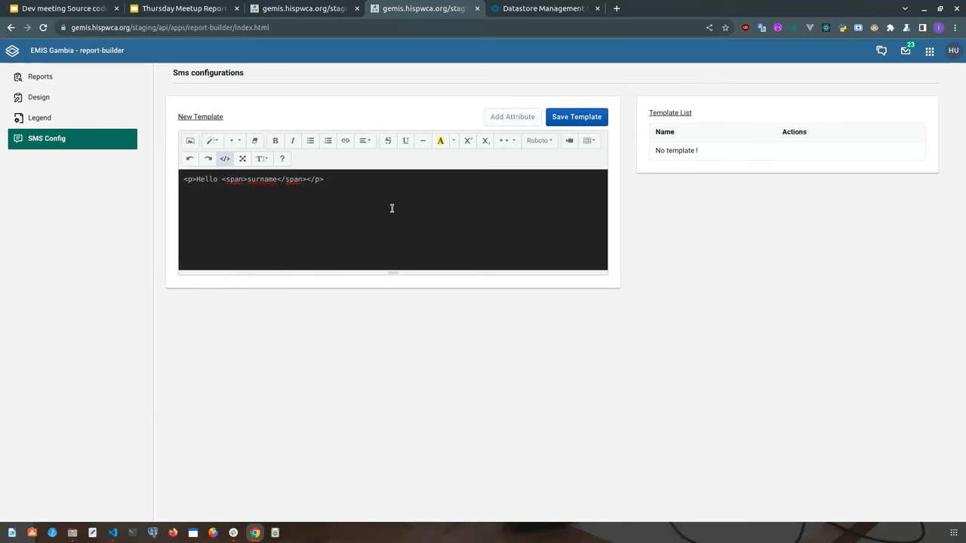
click(224, 158)
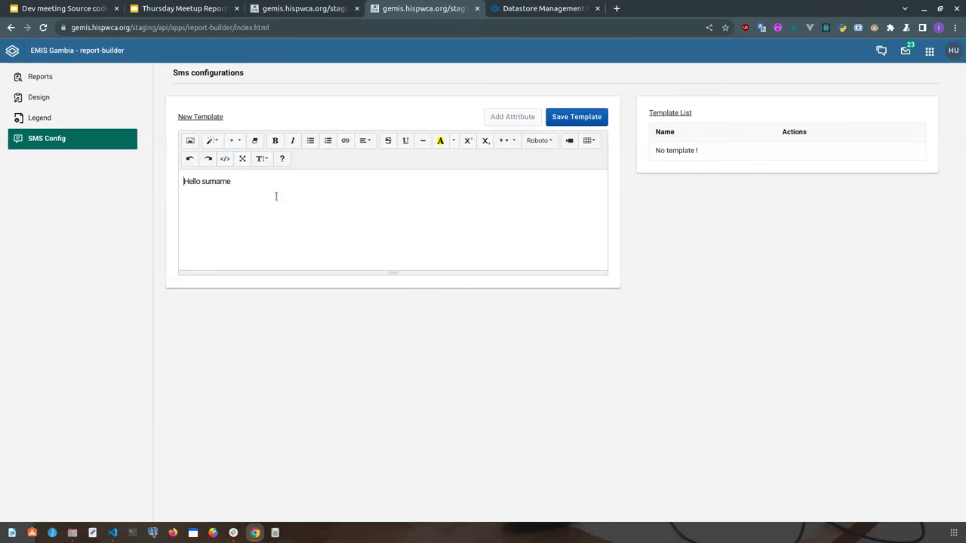
Replace the surname placeholder in the template with the Surname attribute from the Learners tracking program
click(212, 181)
click(513, 116)
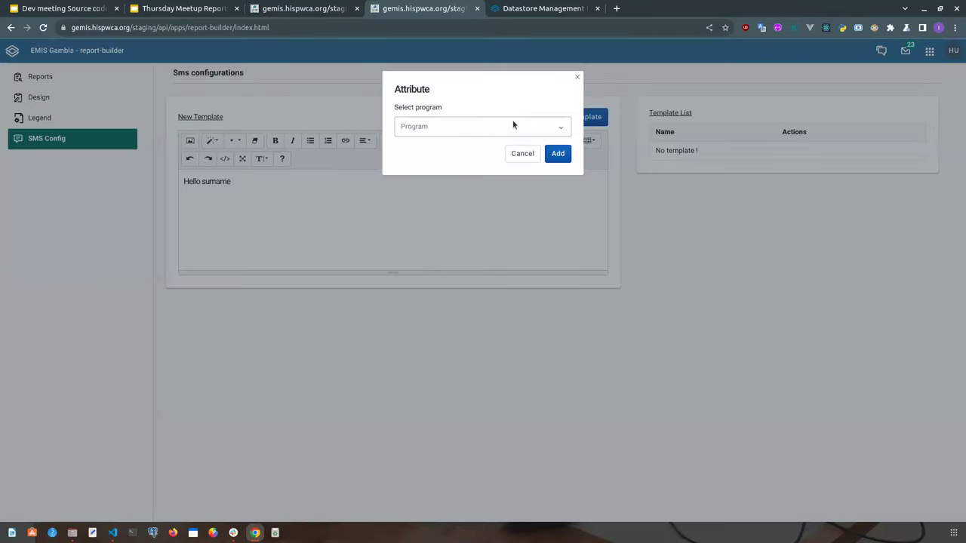
click(513, 122)
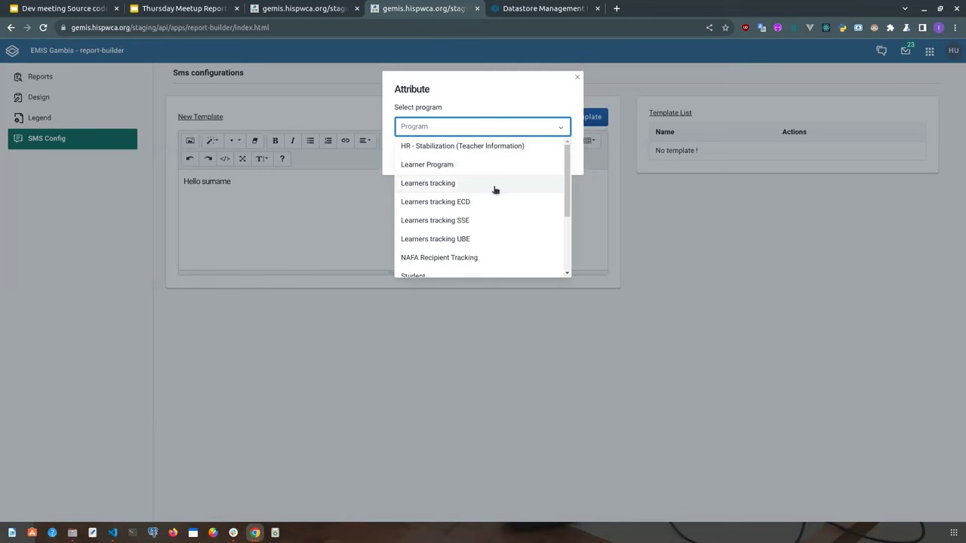
click(431, 185)
click(440, 165)
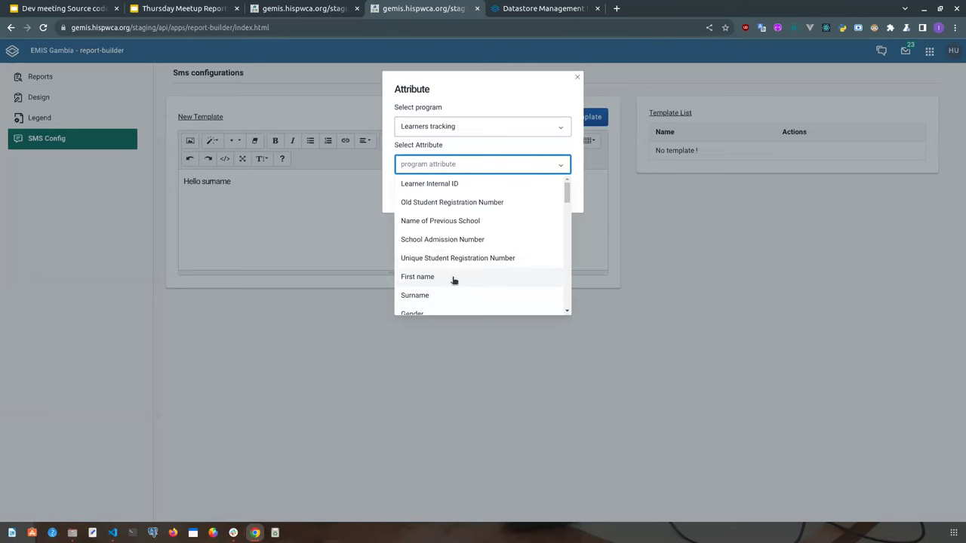
click(429, 296)
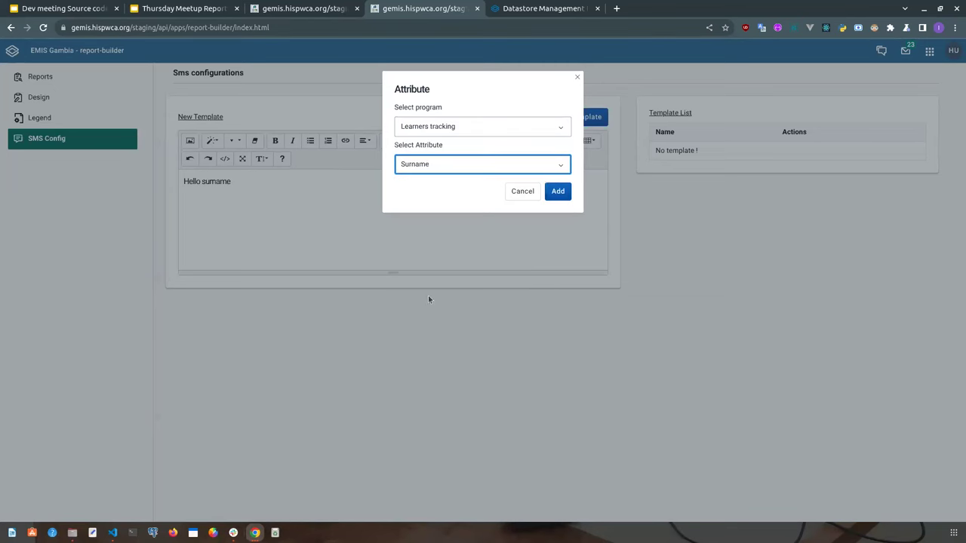
click(557, 191)
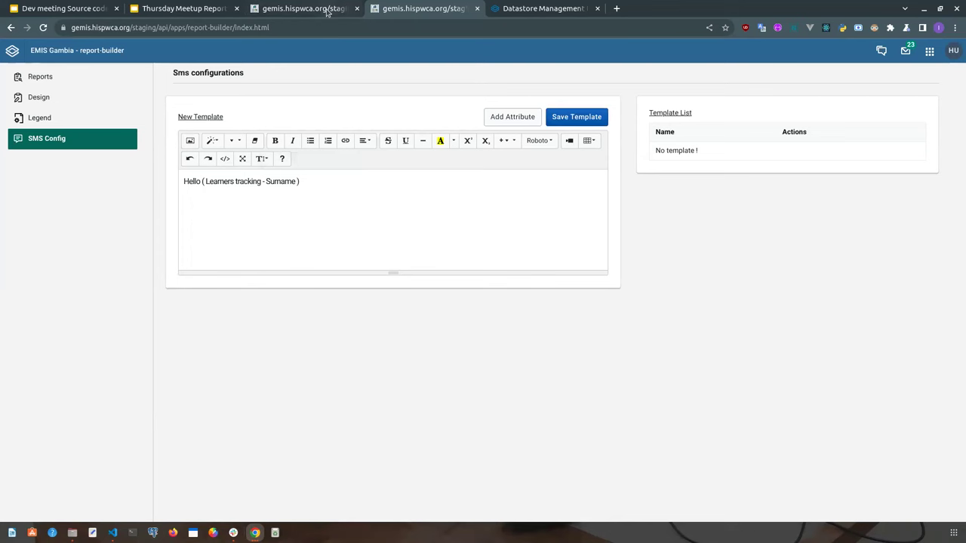
Compare the SMS template with the student card in the other browser tab and highlight the card's contact number
click(327, 11)
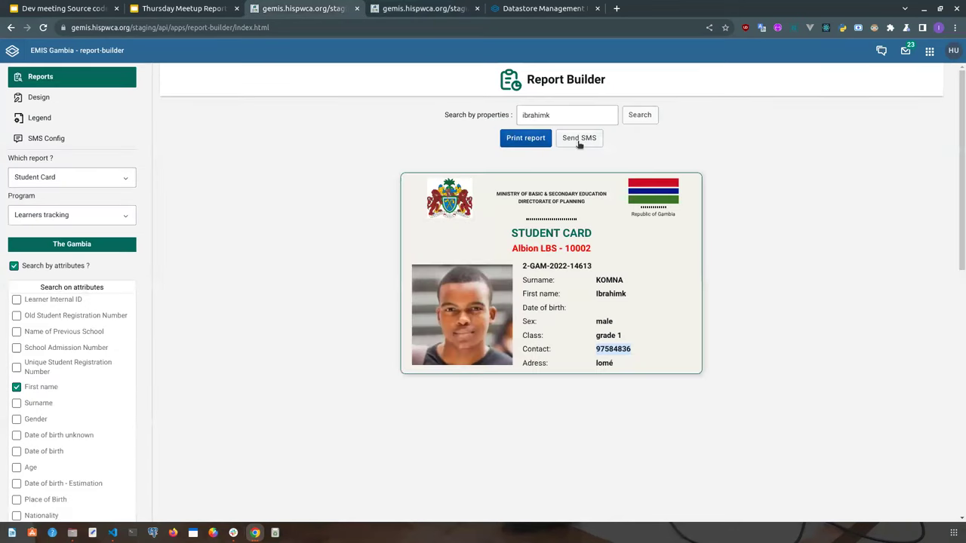
click(423, 8)
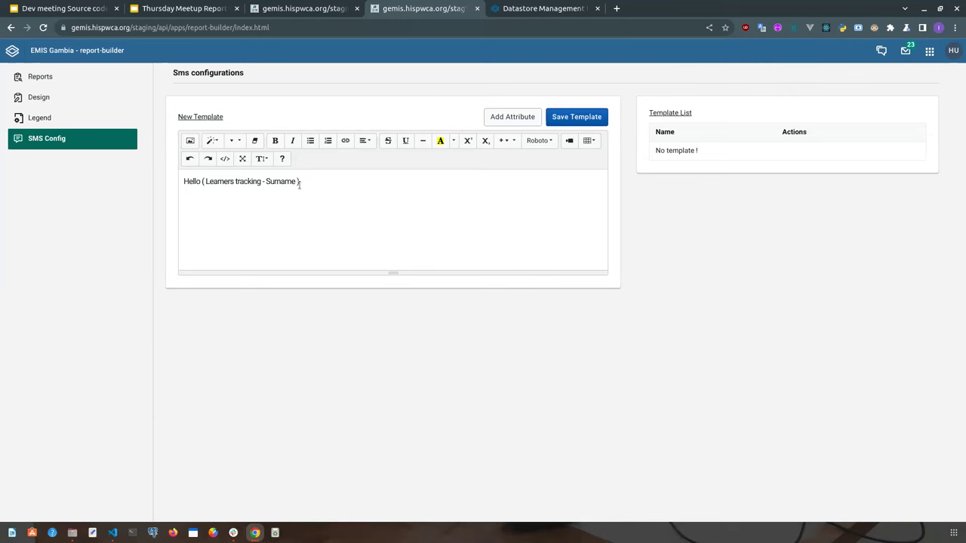
click(336, 6)
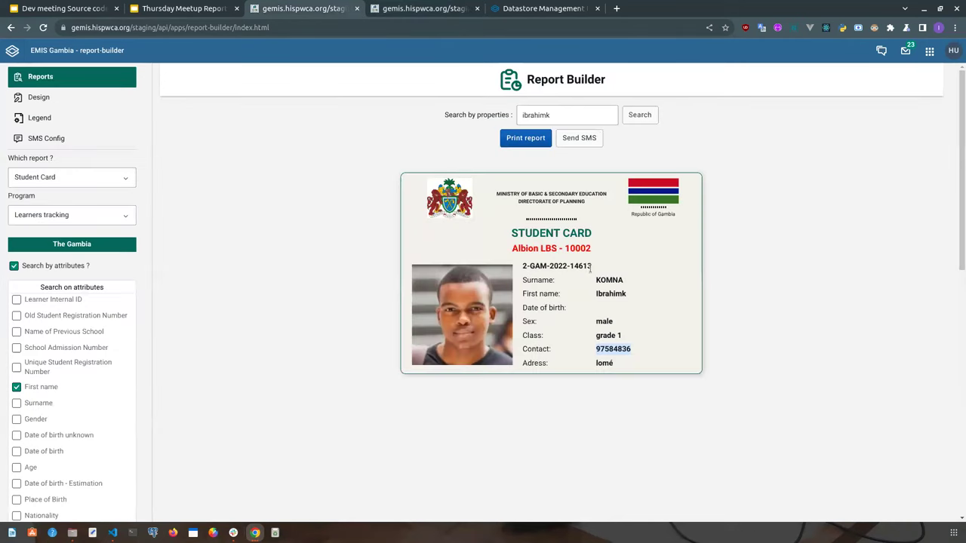
click(617, 352)
double_click(616, 352)
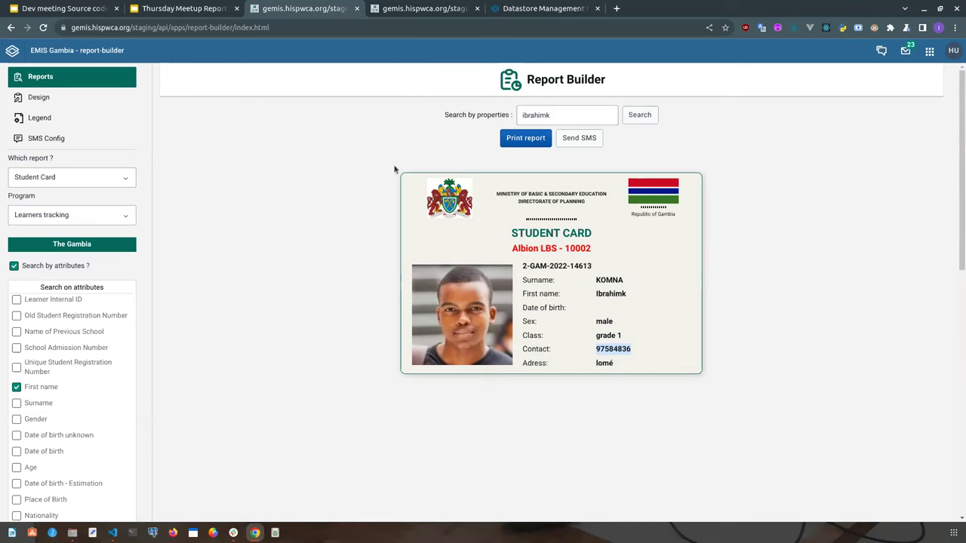
Duplicate the student card's browser tab and load the Gambia School Report Card Demo_Final report in the copy
right_click(312, 8)
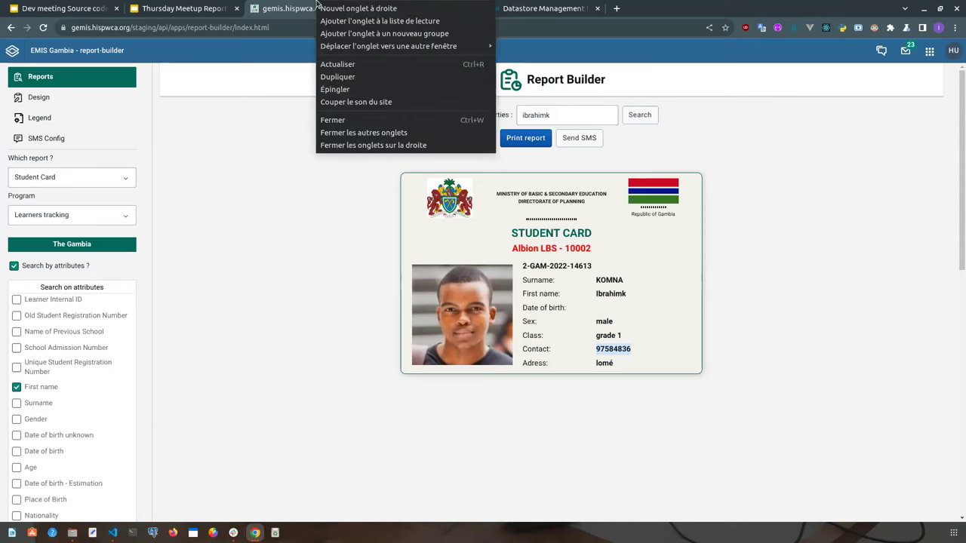
click(339, 72)
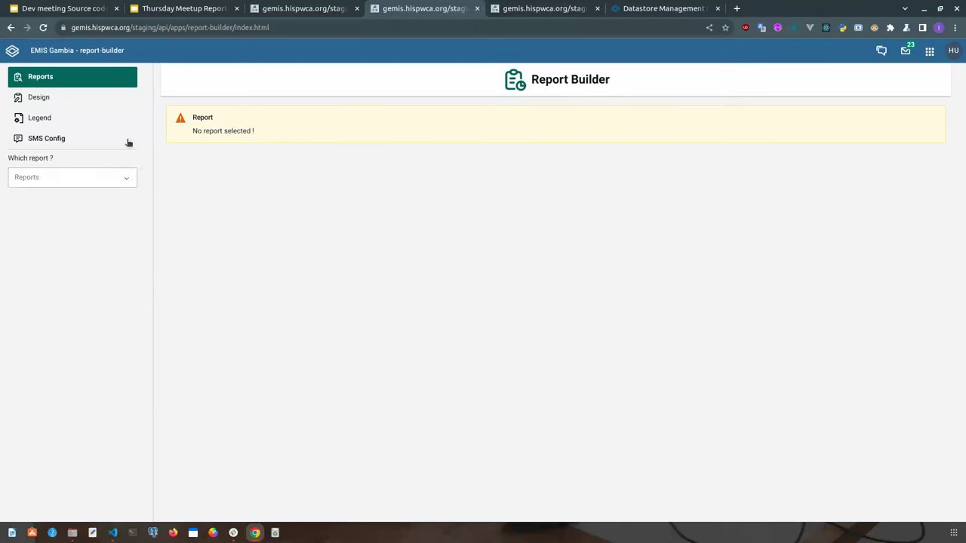
click(74, 181)
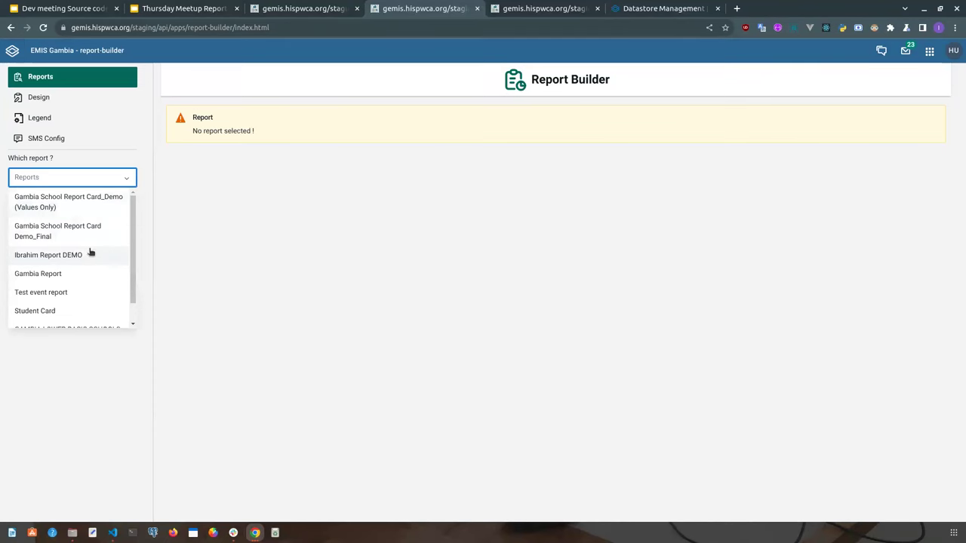
click(53, 240)
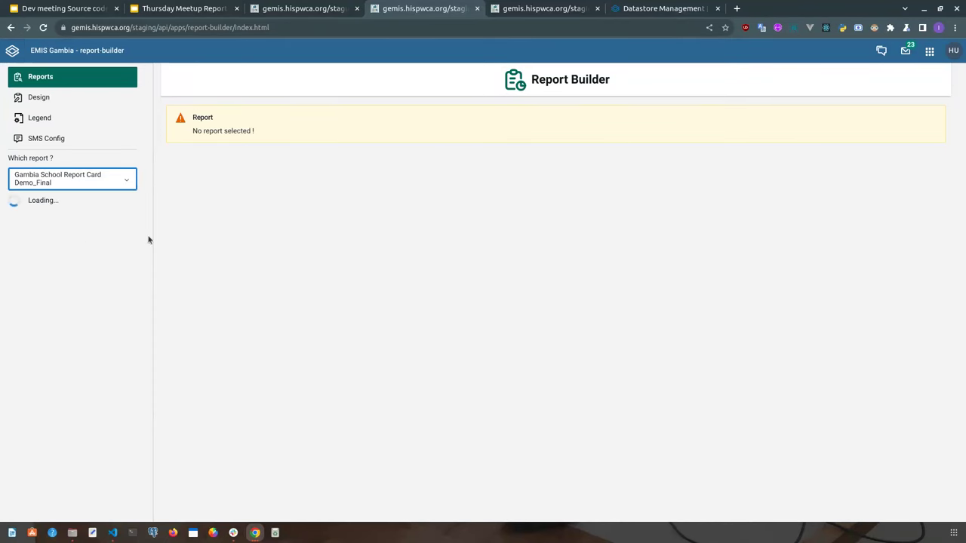
scroll(383, 262, down, 1)
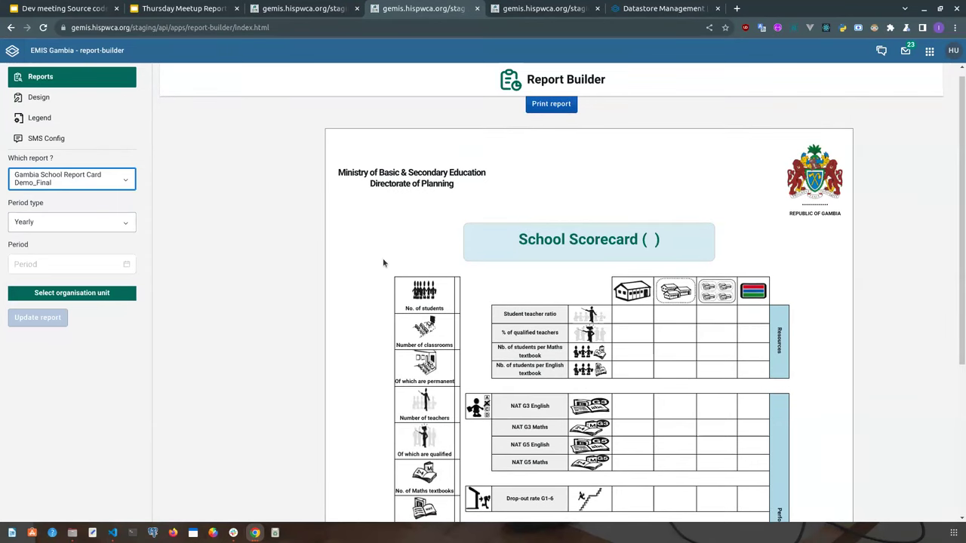
scroll(400, 282, down, 3)
scroll(400, 282, up, 4)
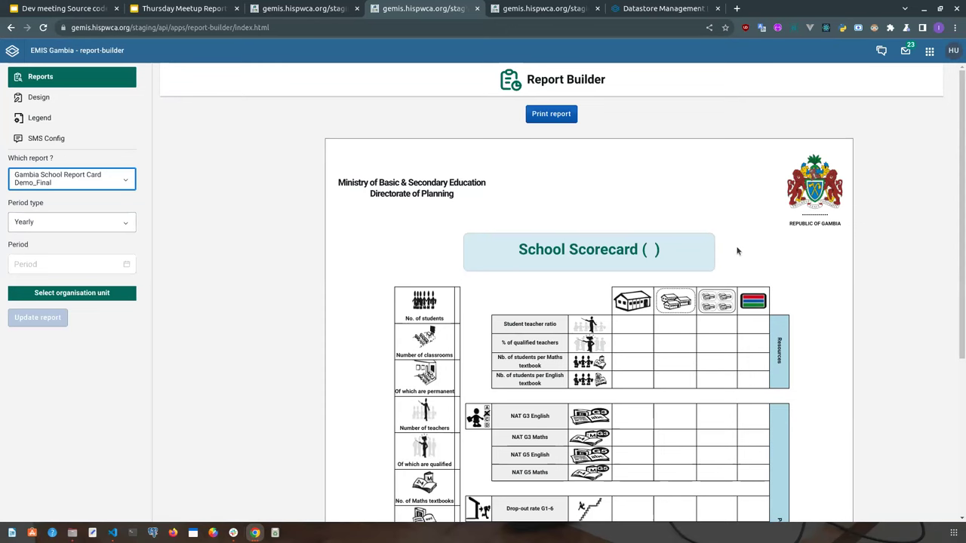
Keep the period type Yearly and set the school report card's period to 2021
click(42, 222)
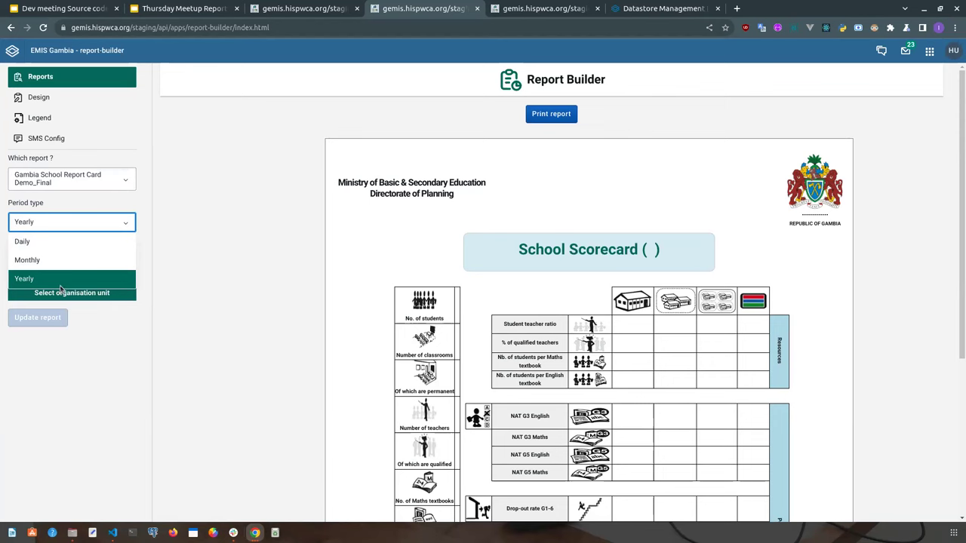
click(224, 239)
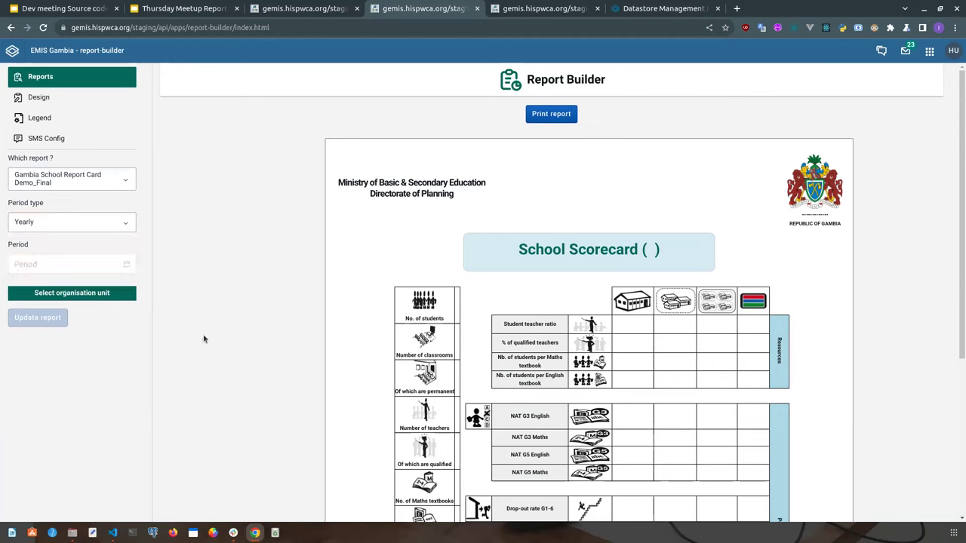
click(63, 266)
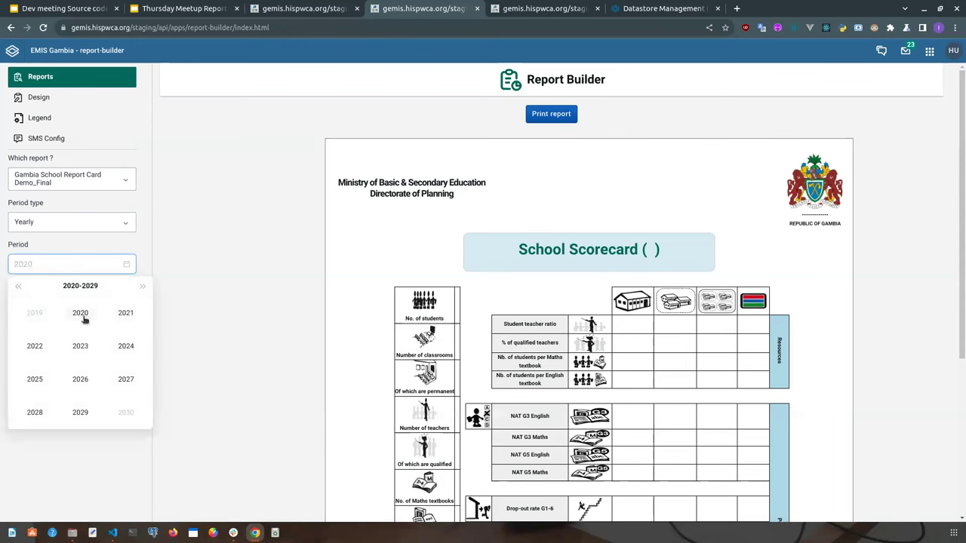
click(133, 315)
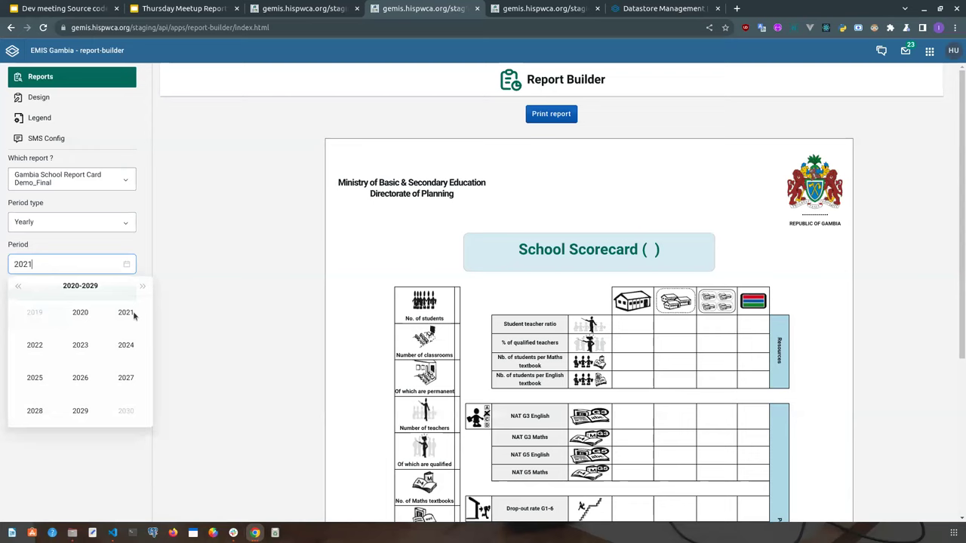
Search the organisation units for "albi" and assign Albion LBS - 10002 to the report
scroll(192, 284, down, 3)
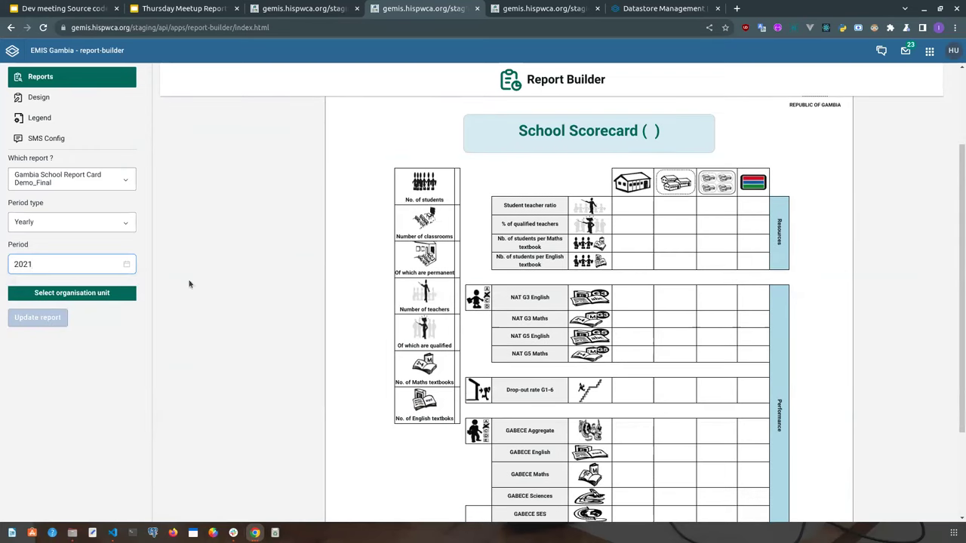
click(76, 296)
click(76, 299)
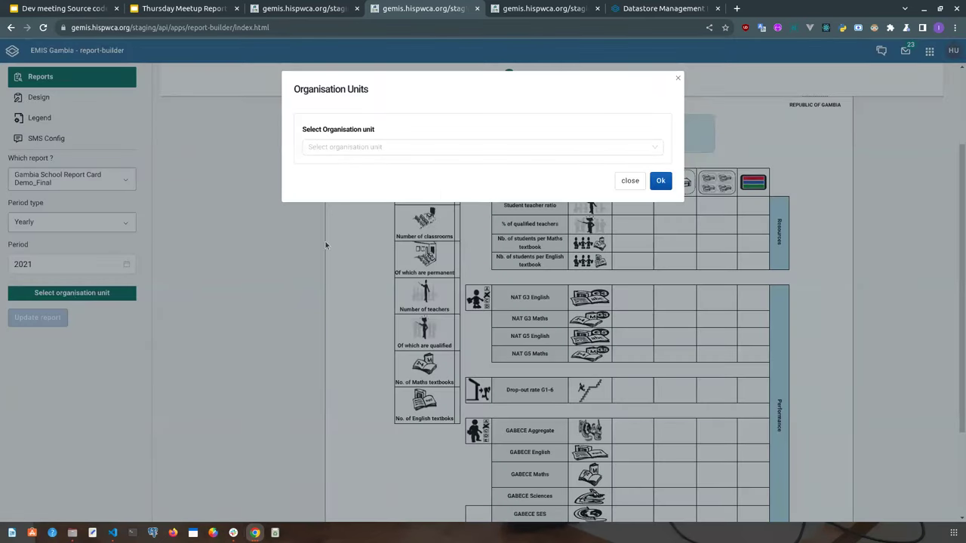
click(394, 147)
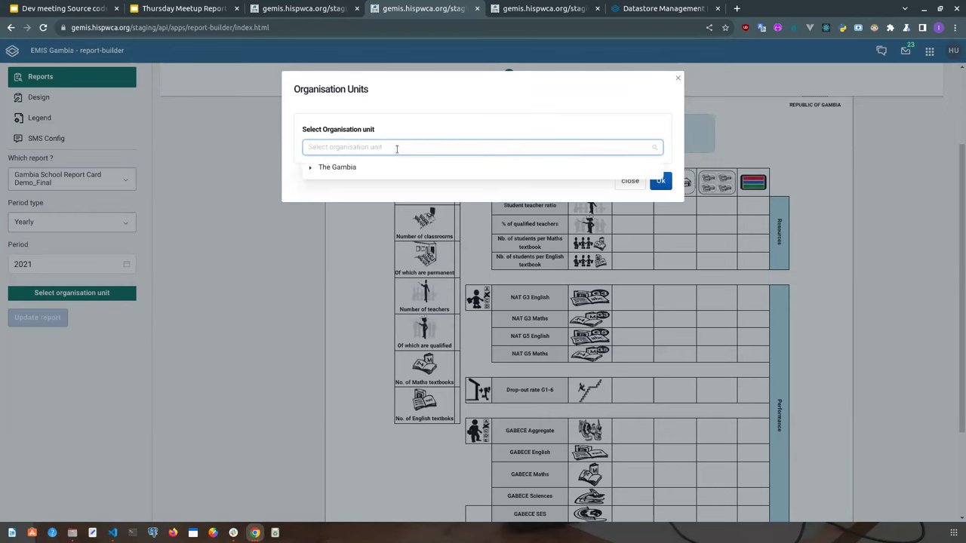
text(albi)
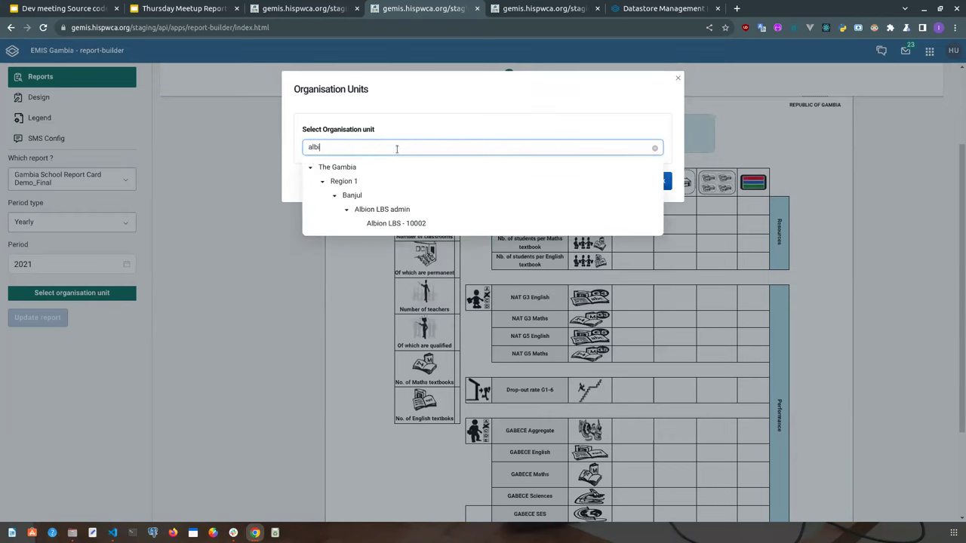
click(390, 224)
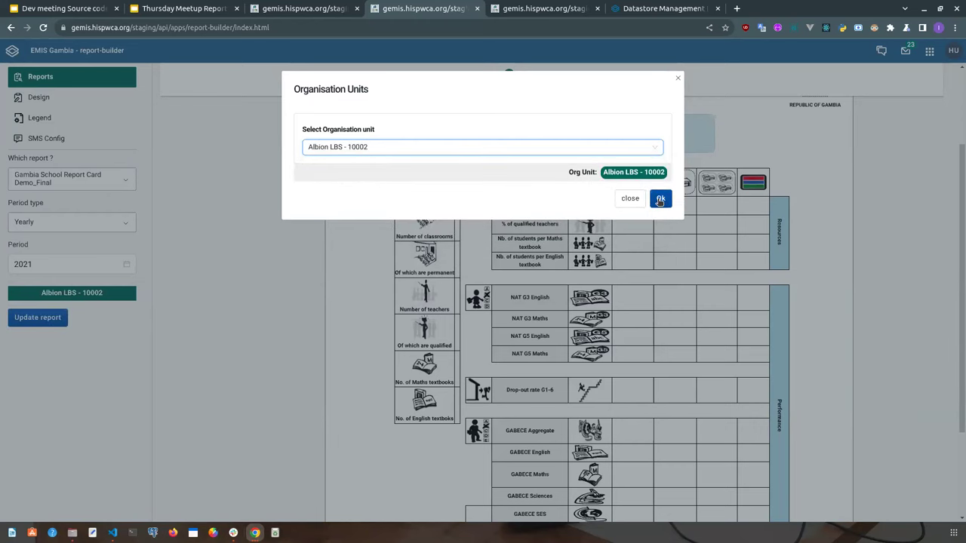
click(660, 199)
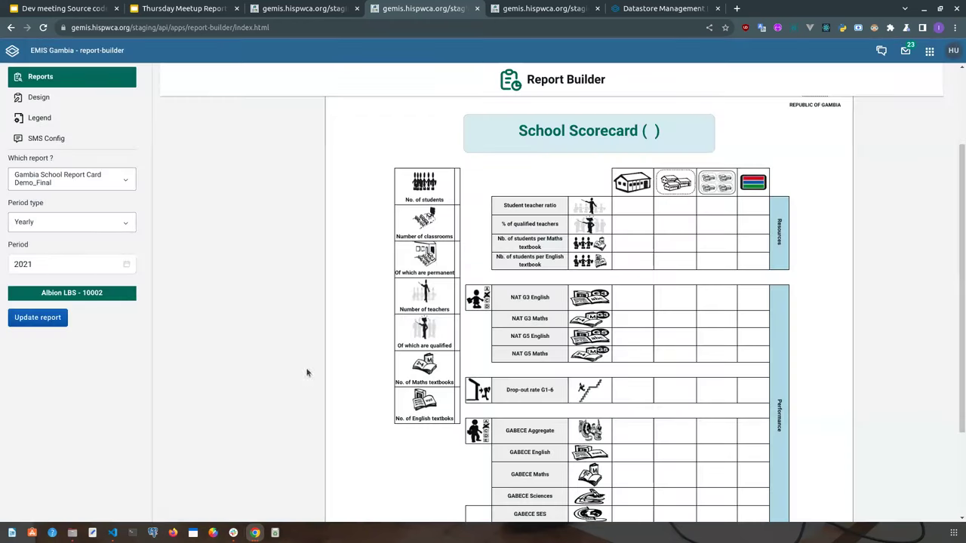
Update the report for the chosen school and year, and review the scorecard's resources, performance and efficiency sections
click(47, 324)
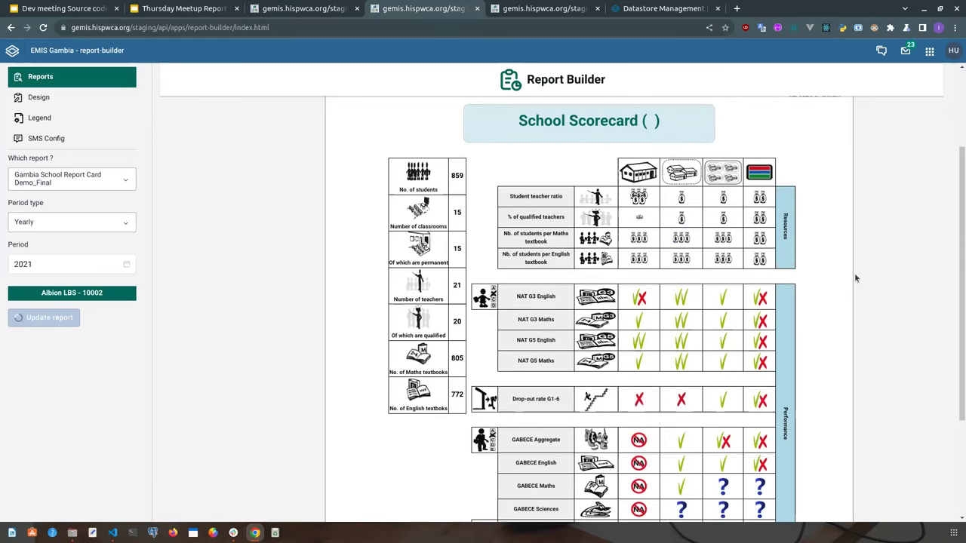
scroll(855, 278, down, 3)
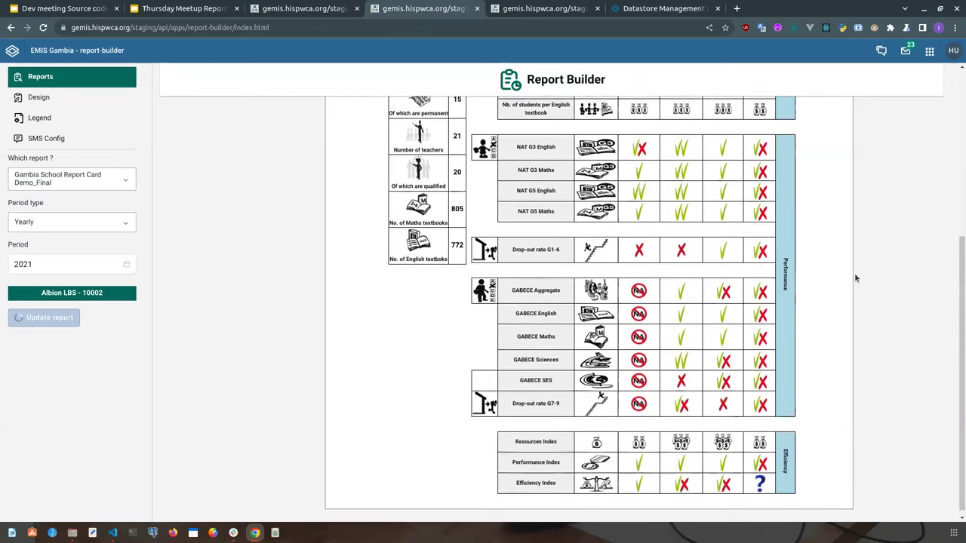
scroll(855, 278, up, 2)
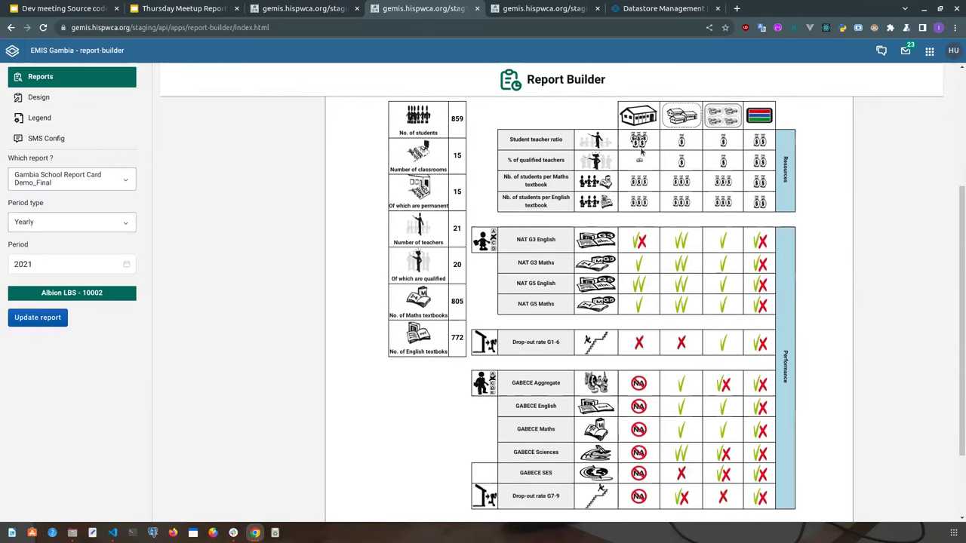
scroll(460, 189, up, 1)
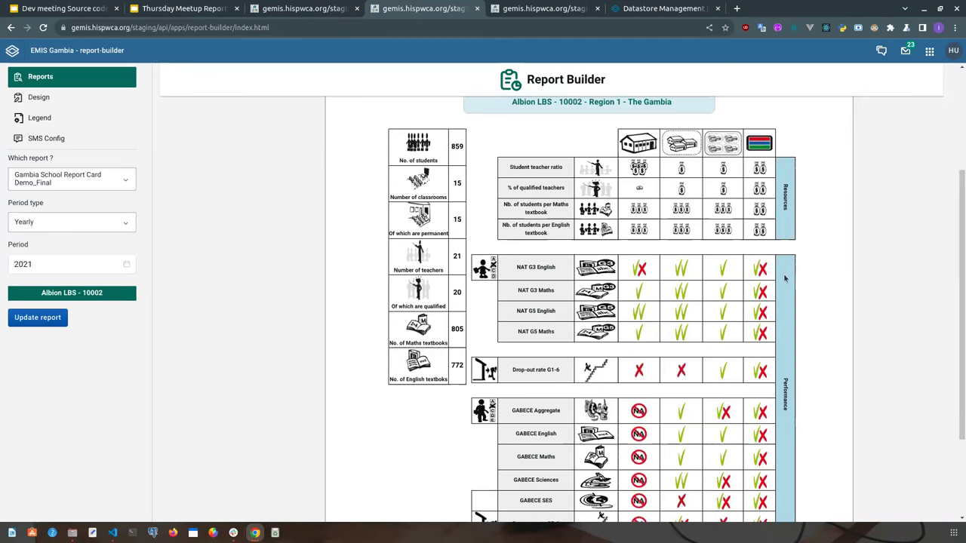
scroll(785, 279, down, 1)
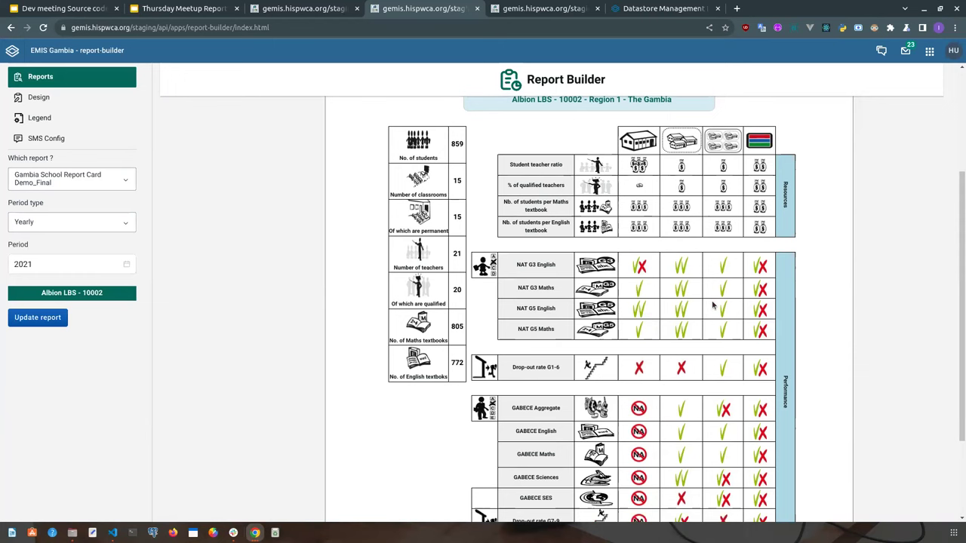
Look through the scorecard's resources, NAT, drop-out rate and GABECE rows
scroll(713, 304, down, 2)
scroll(713, 305, up, 1)
scroll(712, 305, down, 1)
scroll(713, 305, up, 1)
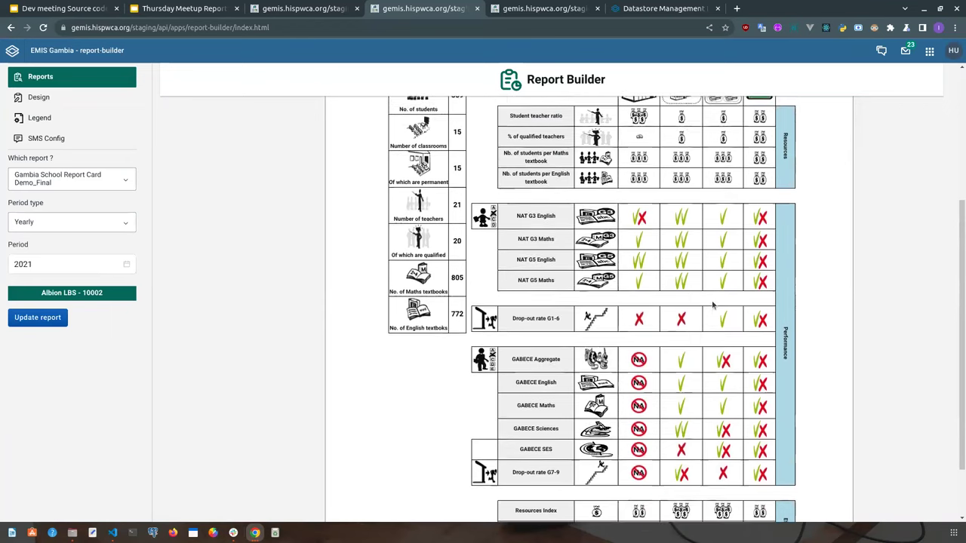
scroll(713, 305, up, 4)
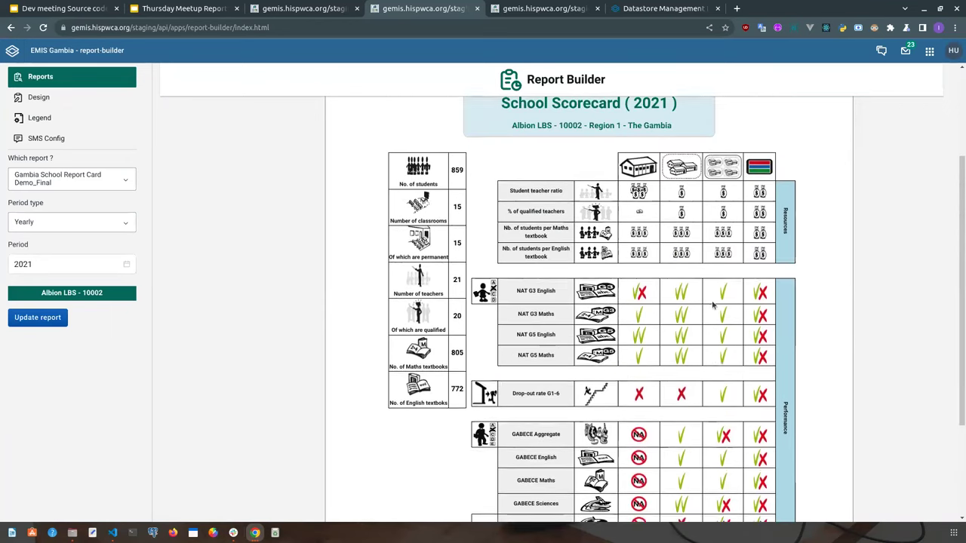
scroll(713, 305, down, 1)
scroll(713, 304, up, 1)
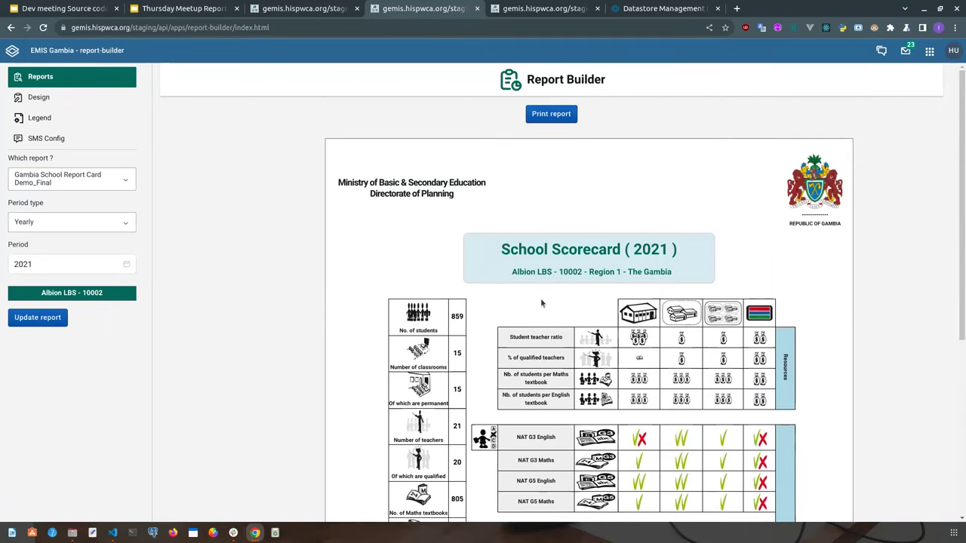
Print the school scorecard to PDF and save it as download.pdf in Documents, replacing the existing file
click(553, 114)
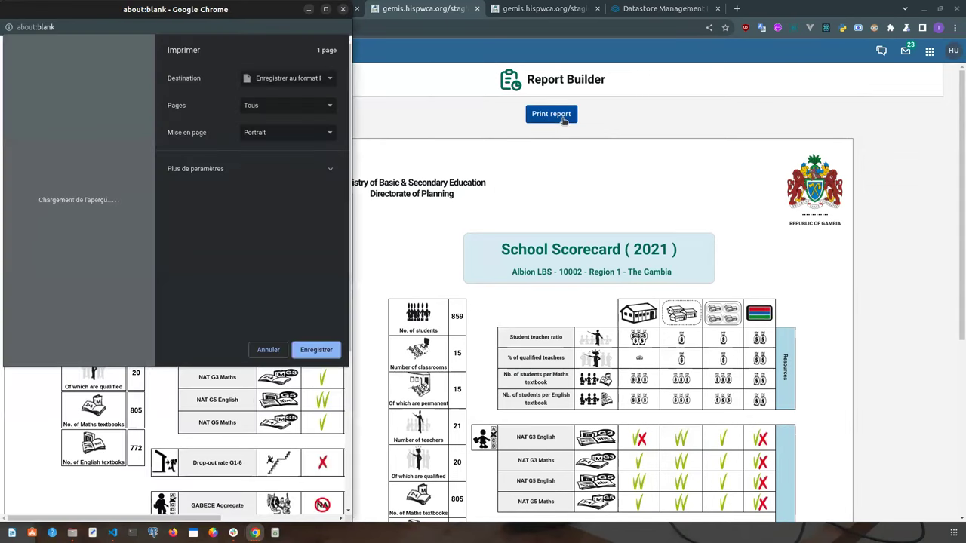
click(315, 350)
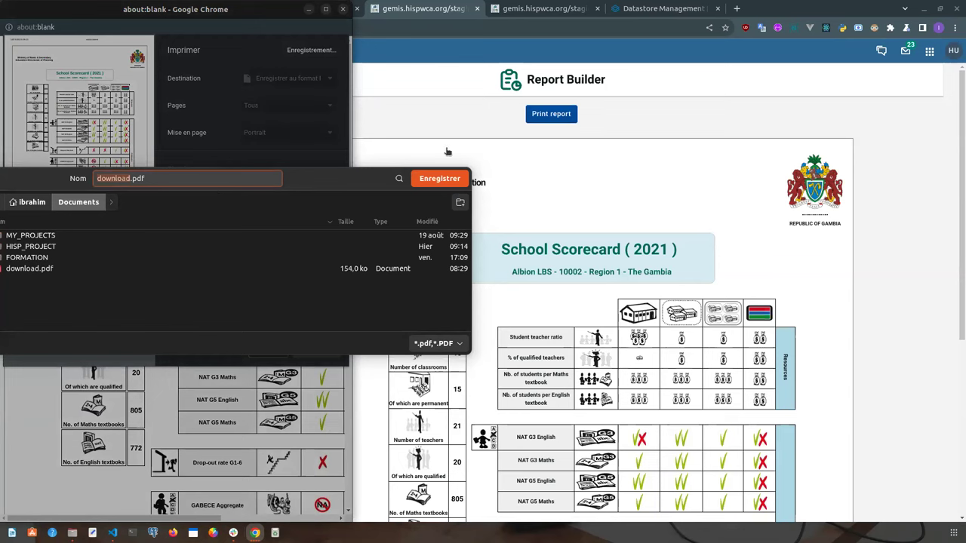
click(448, 183)
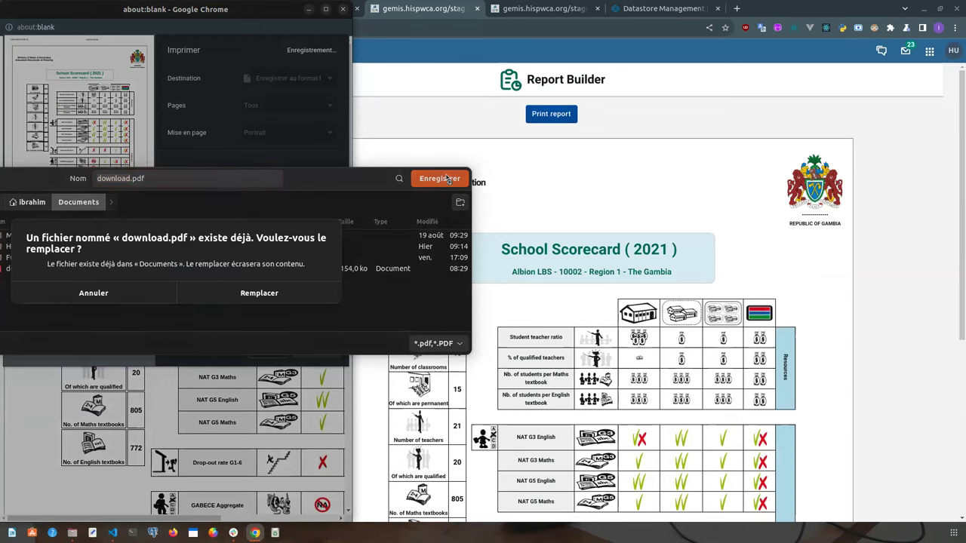
click(246, 302)
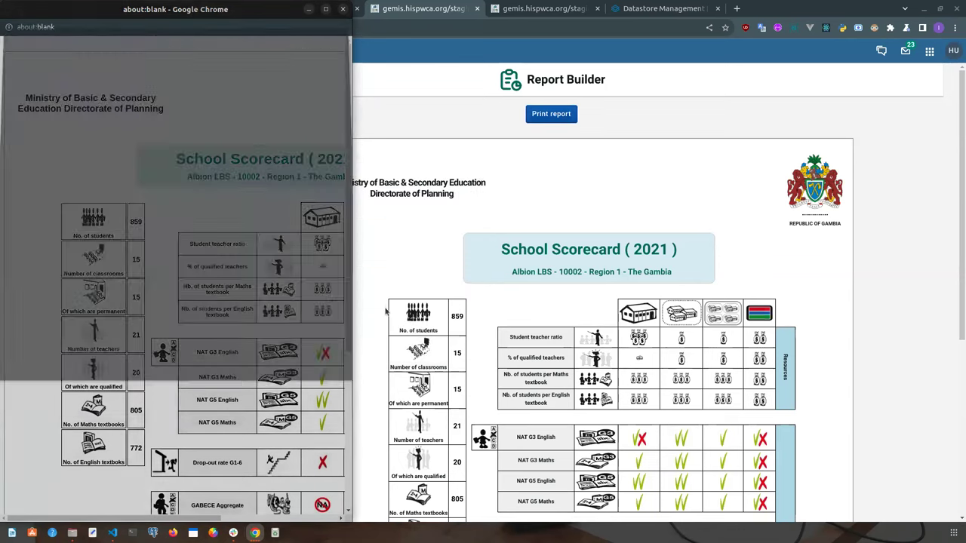
click(343, 8)
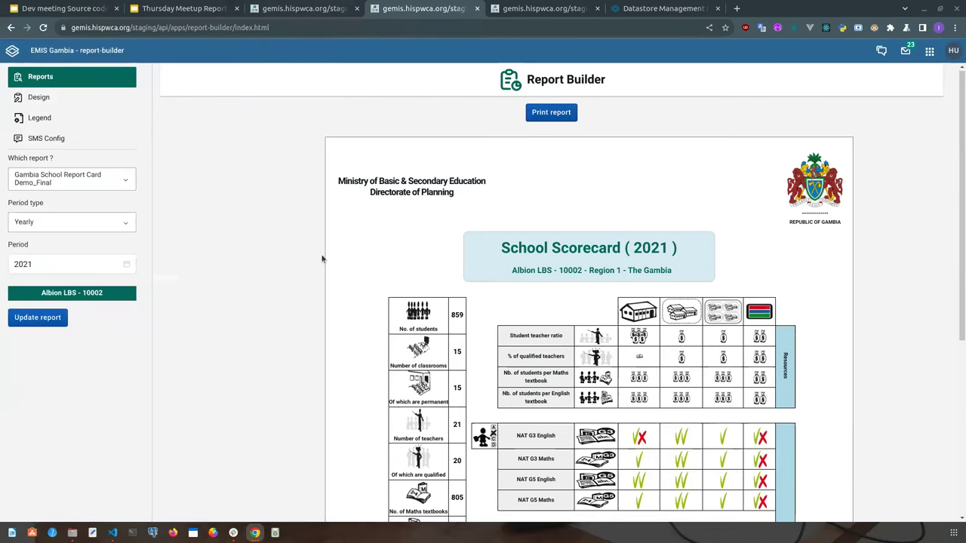
Switch to the Report DEMO report and set its yearly period to 2020
scroll(473, 288, down, 1)
scroll(518, 302, down, 2)
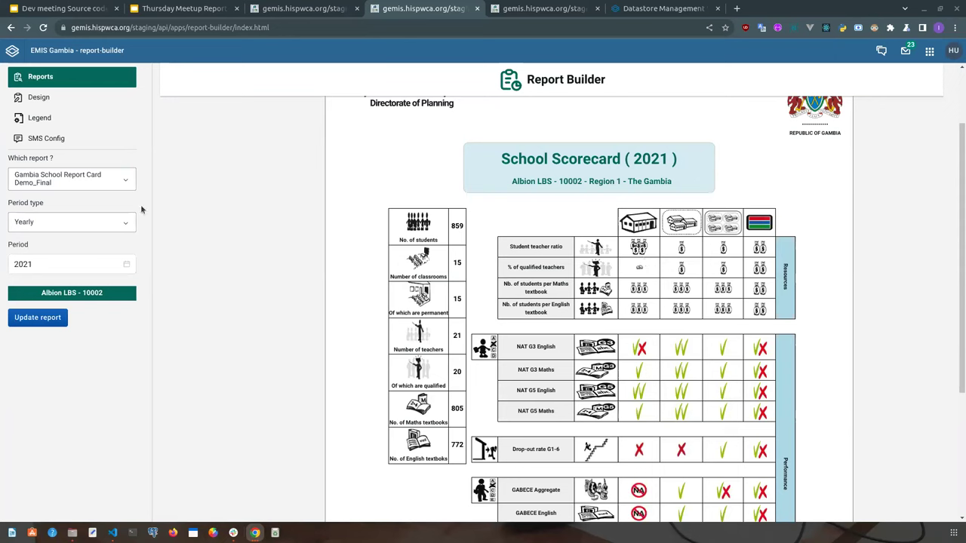
scroll(177, 196, up, 2)
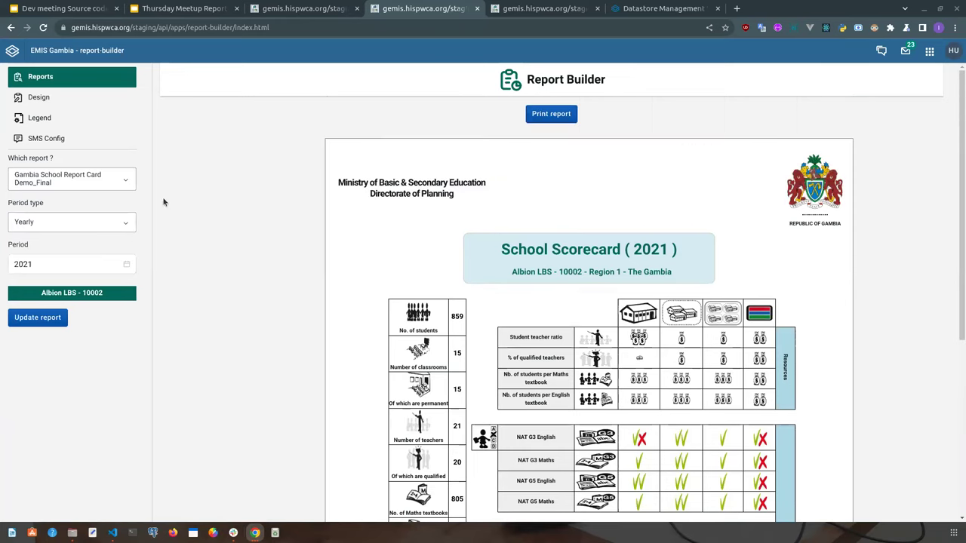
click(97, 186)
click(49, 258)
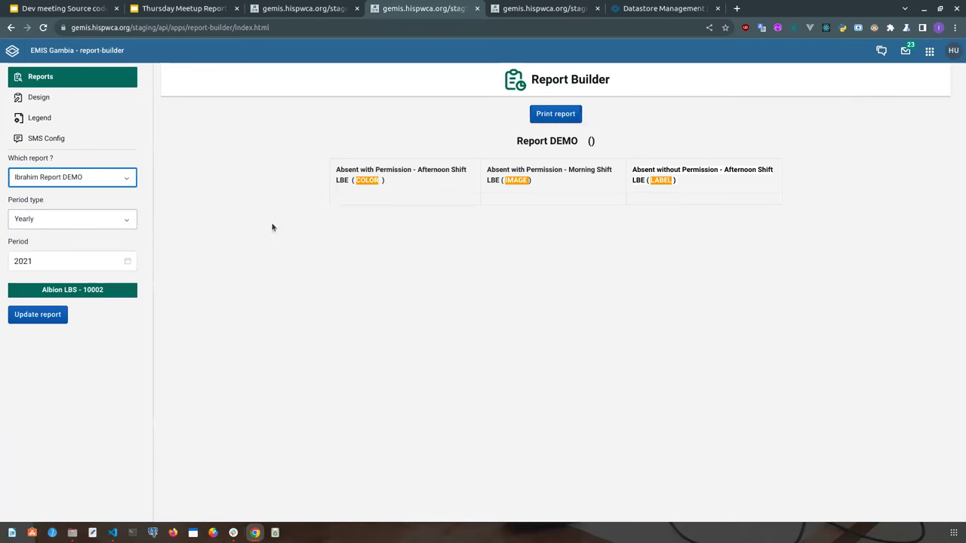
click(69, 261)
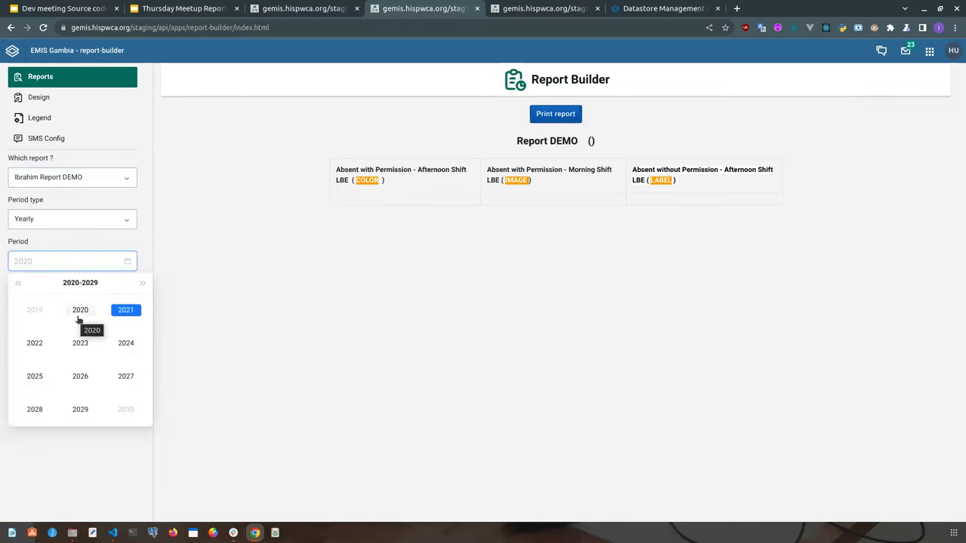
click(77, 318)
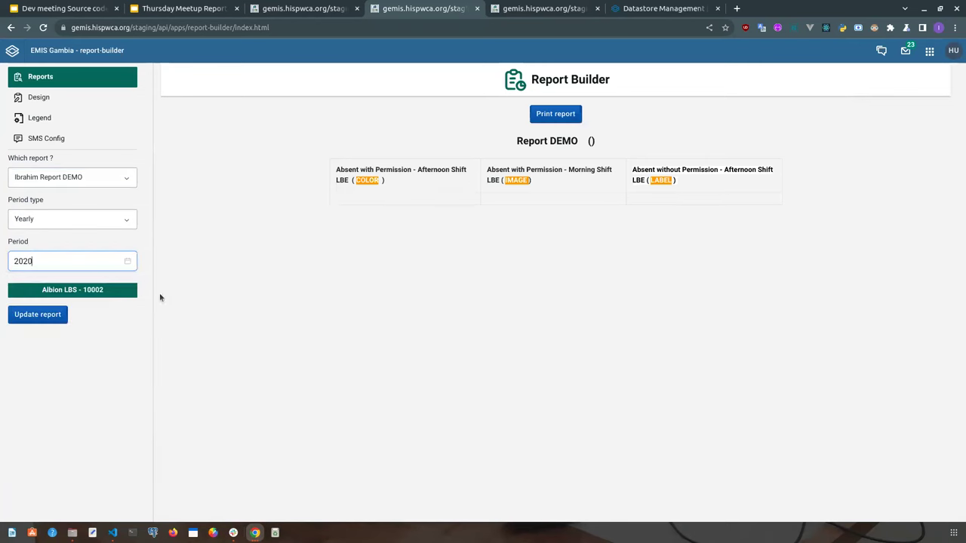
Change the report's organisation unit to The Gambia
click(98, 294)
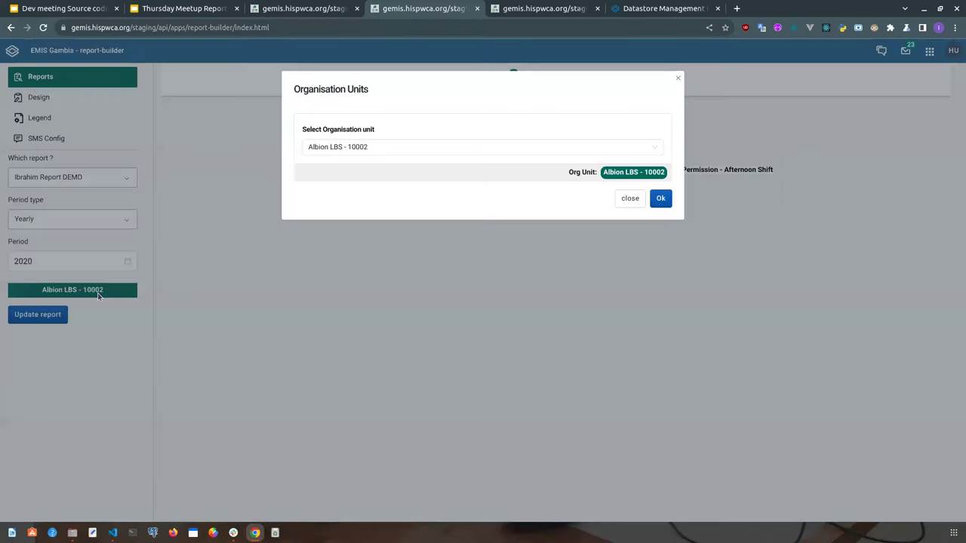
click(349, 147)
click(341, 169)
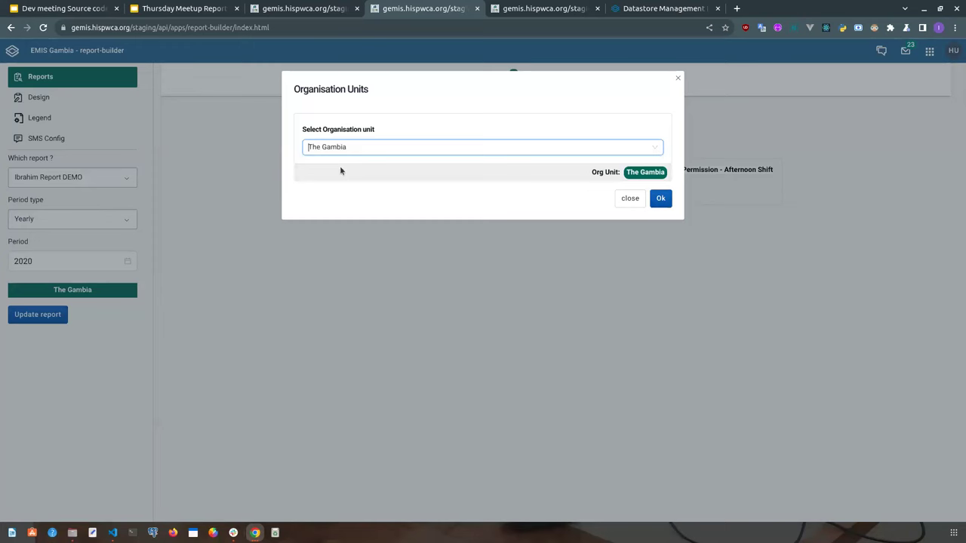
click(659, 198)
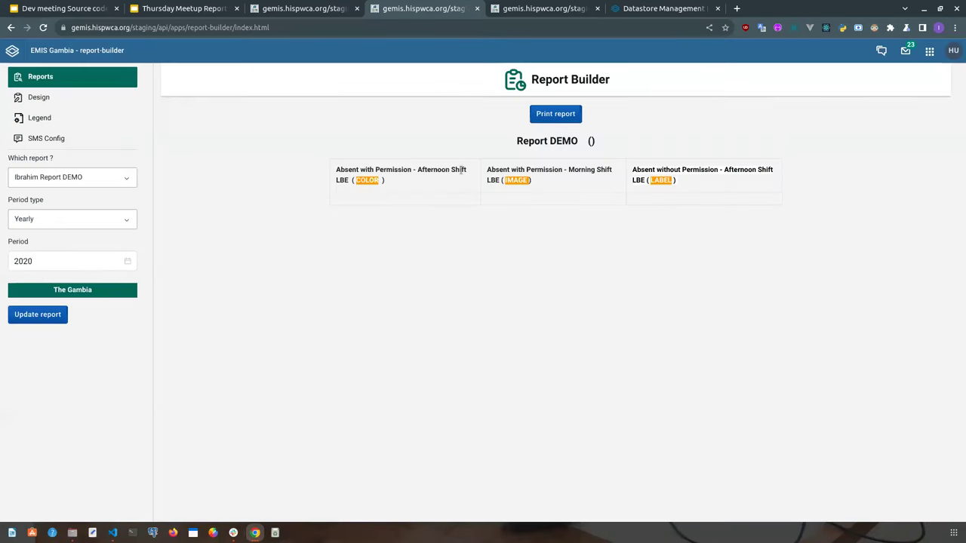
Examine the demo report's COLOR, IMAGE and LABEL column headings
drag(337, 170, 444, 196)
click(385, 190)
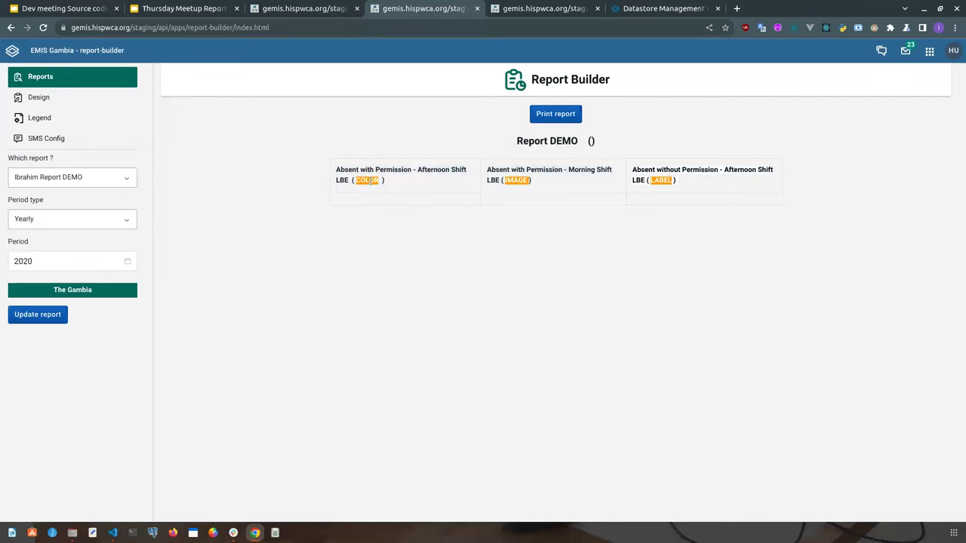
double_click(367, 181)
drag(368, 181, 521, 192)
double_click(516, 181)
drag(651, 180, 677, 189)
Update the demo report for the chosen period and check the label cell's date range and the title's year
click(35, 320)
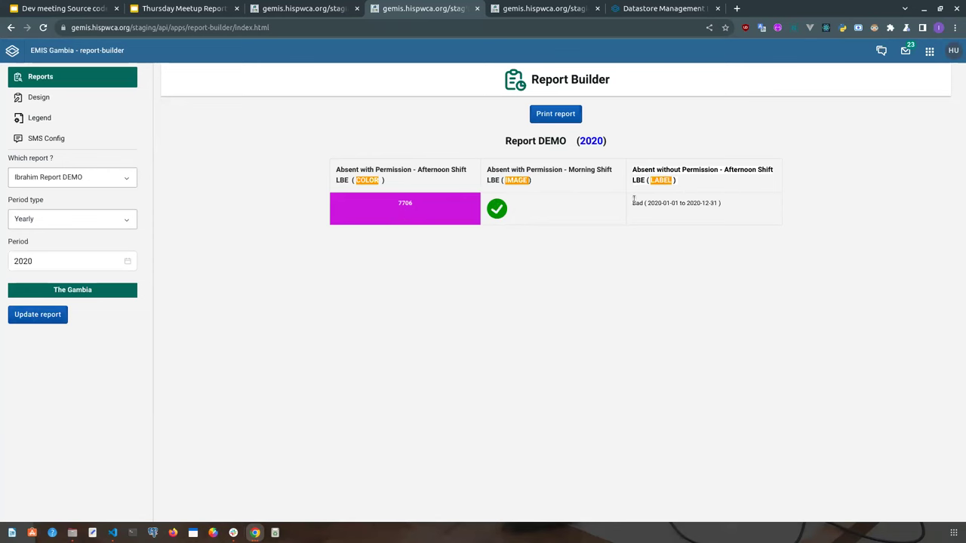
drag(634, 203, 722, 202)
click(726, 210)
mouse_move(592, 142)
mouse_down()
mouse_move(614, 144)
mouse_move(565, 138)
mouse_move(533, 147)
mouse_move(596, 143)
mouse_up()
Set the demo report's period to 2019 and update the report
click(60, 261)
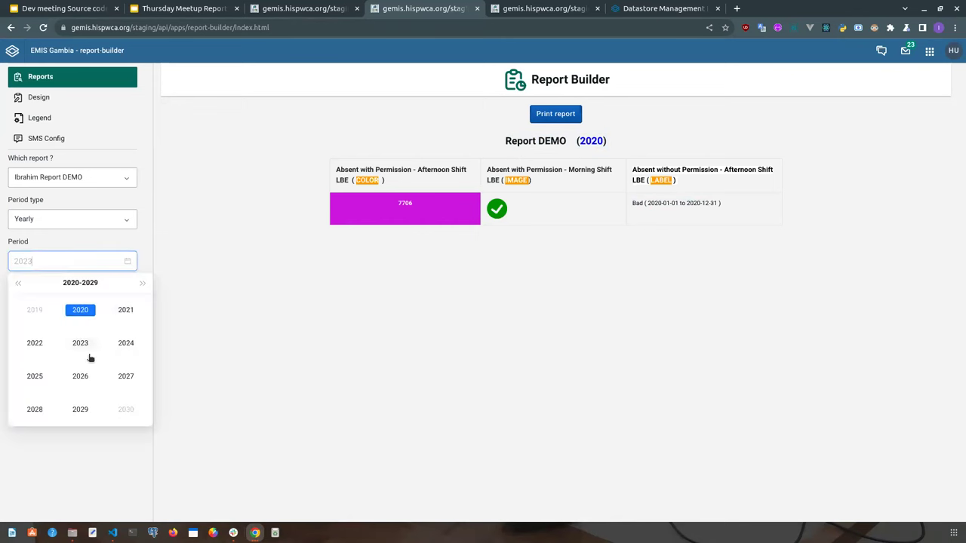
click(19, 284)
click(84, 412)
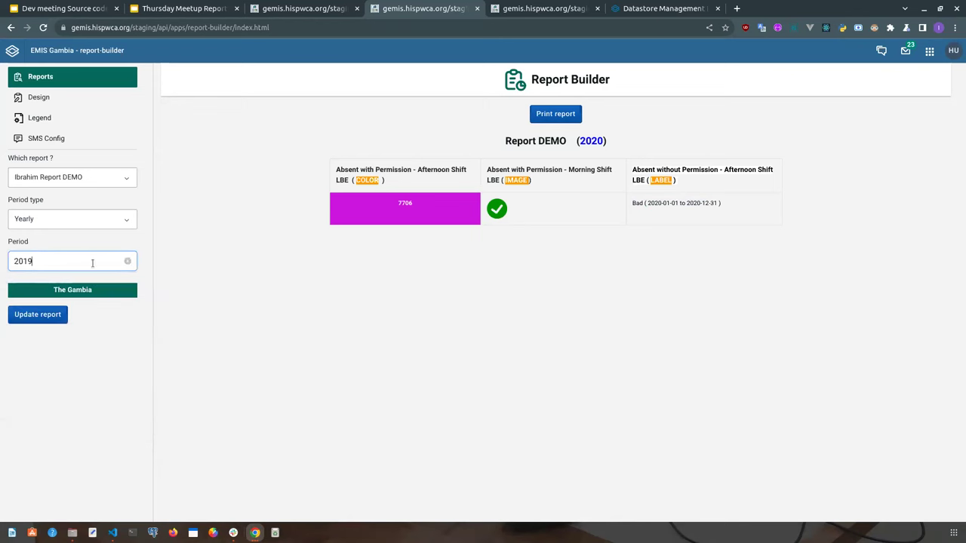
click(37, 314)
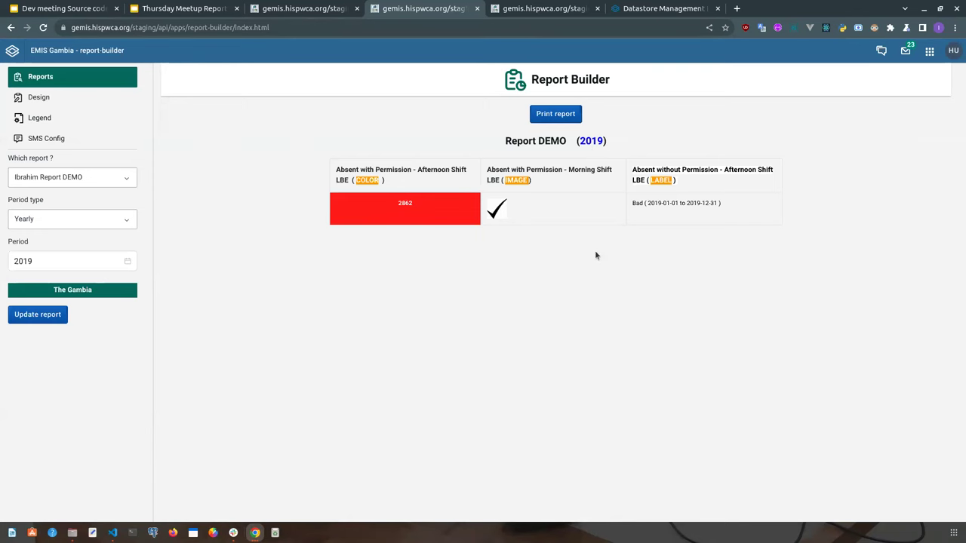
Set the demo report's period to 2021 and update the report
click(59, 262)
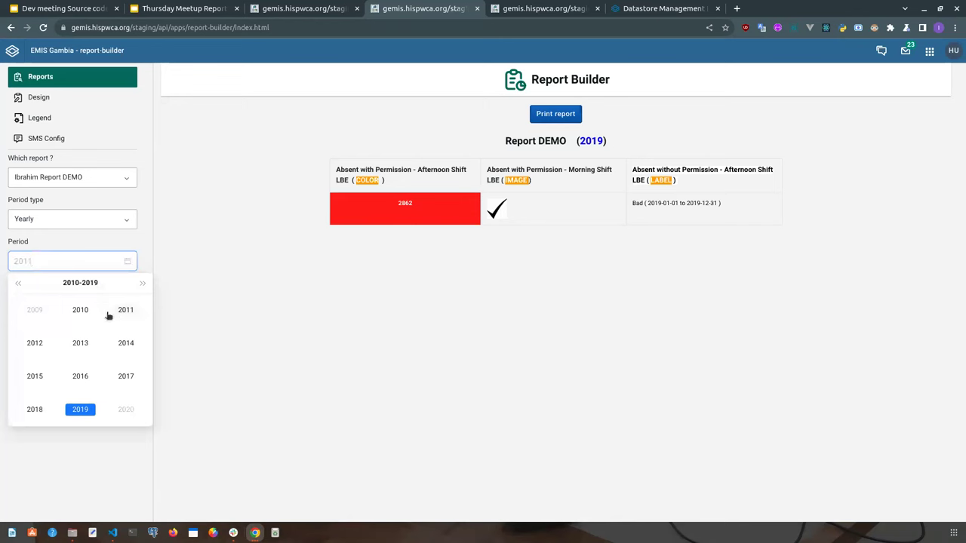
click(143, 283)
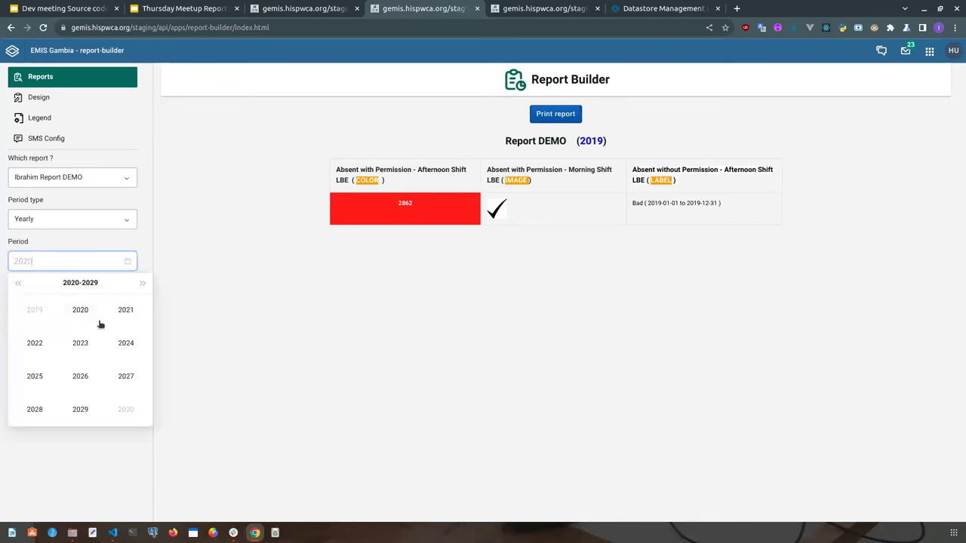
click(119, 315)
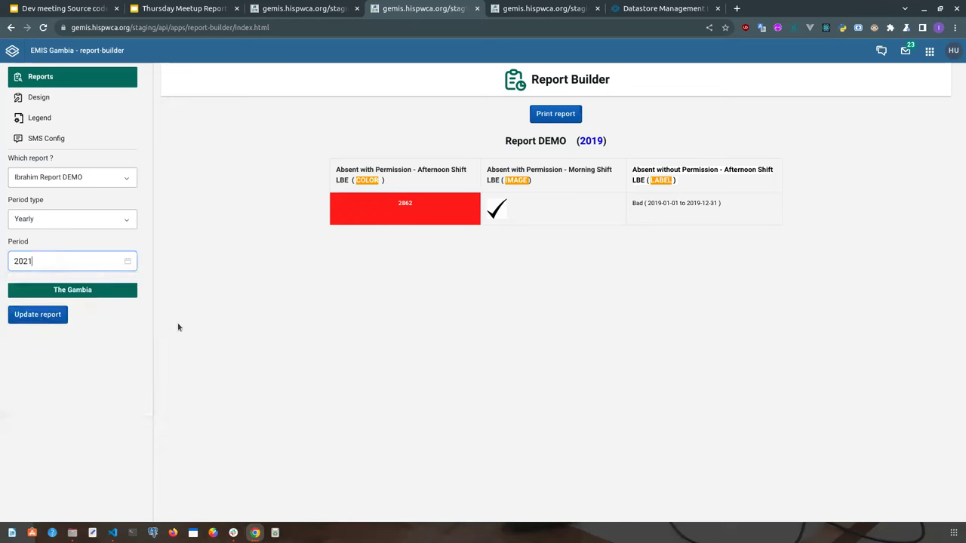
click(38, 317)
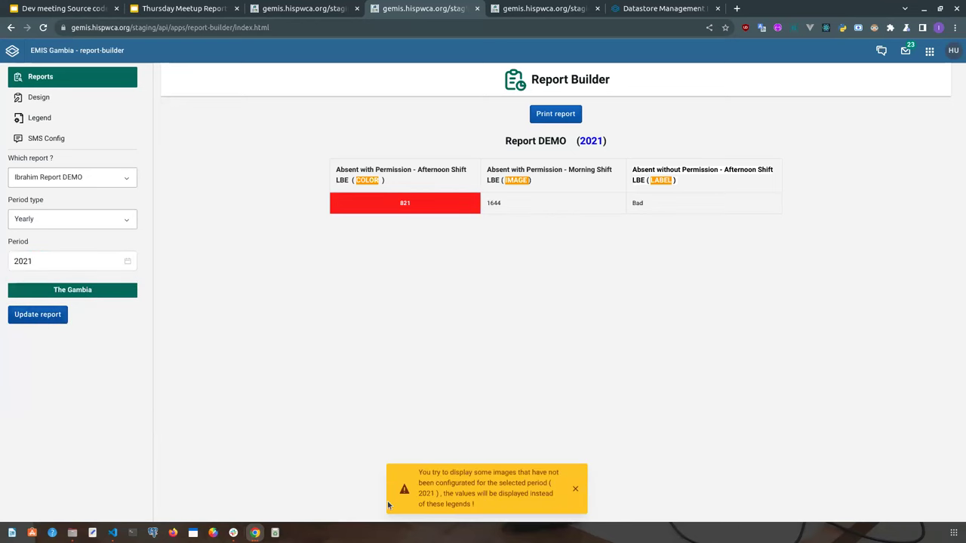
Check the IMAGE column's cell against the notification text and dismiss the notification
double_click(493, 204)
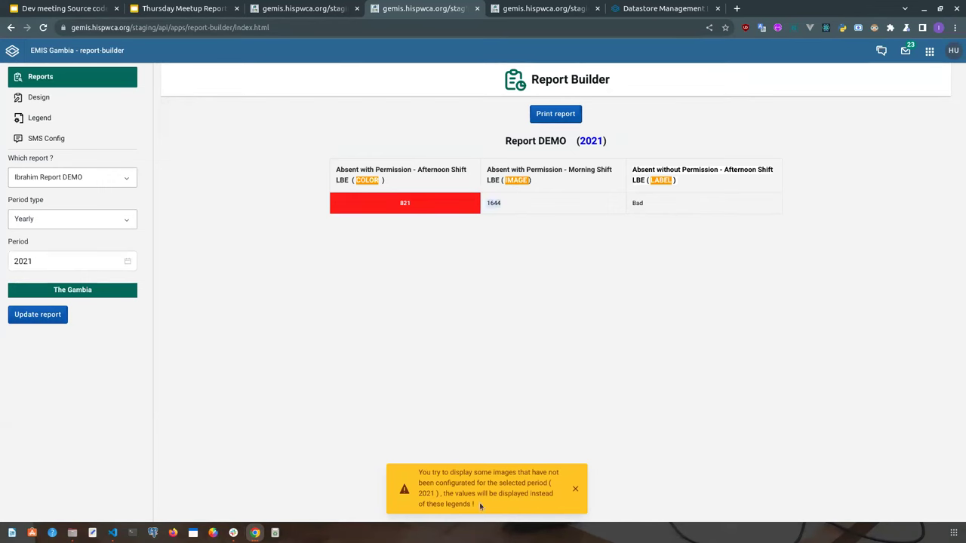
drag(480, 507, 441, 483)
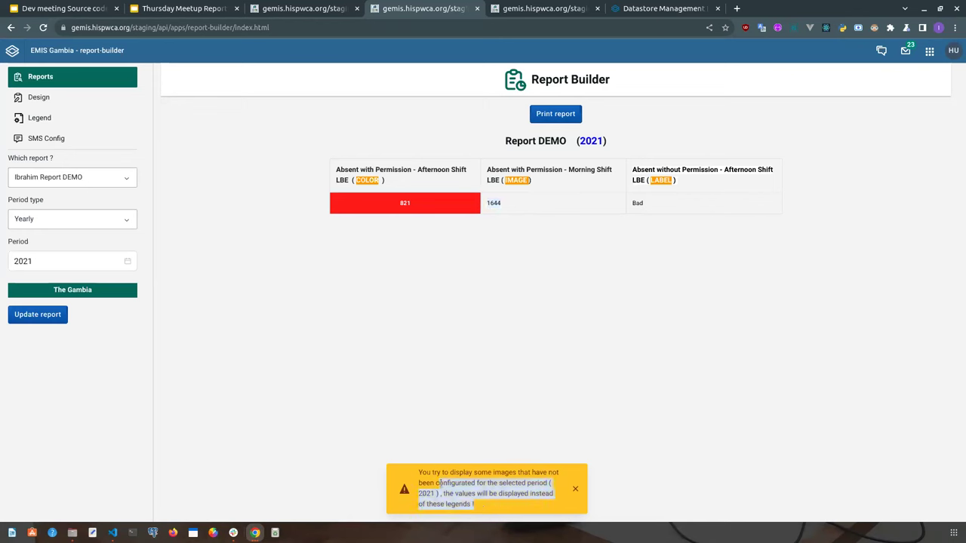
click(439, 483)
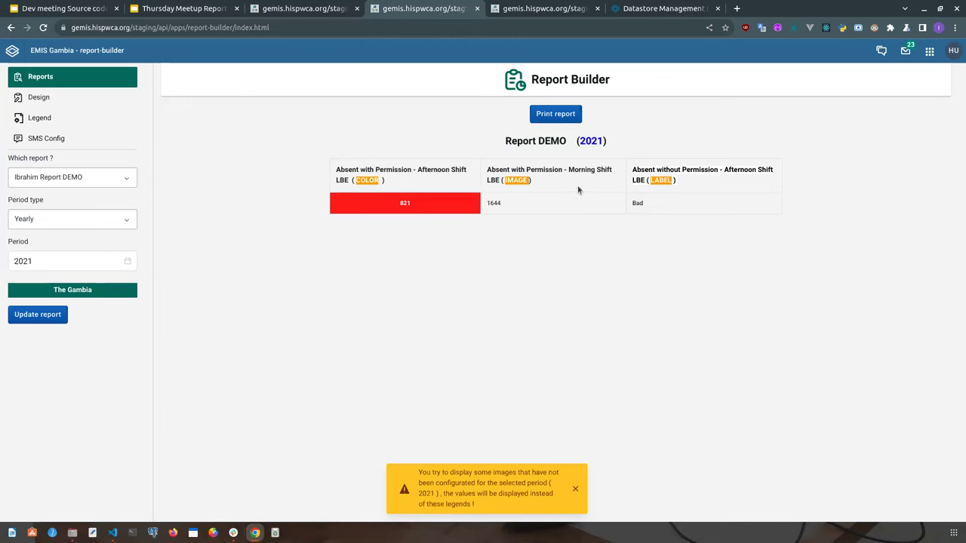
click(575, 488)
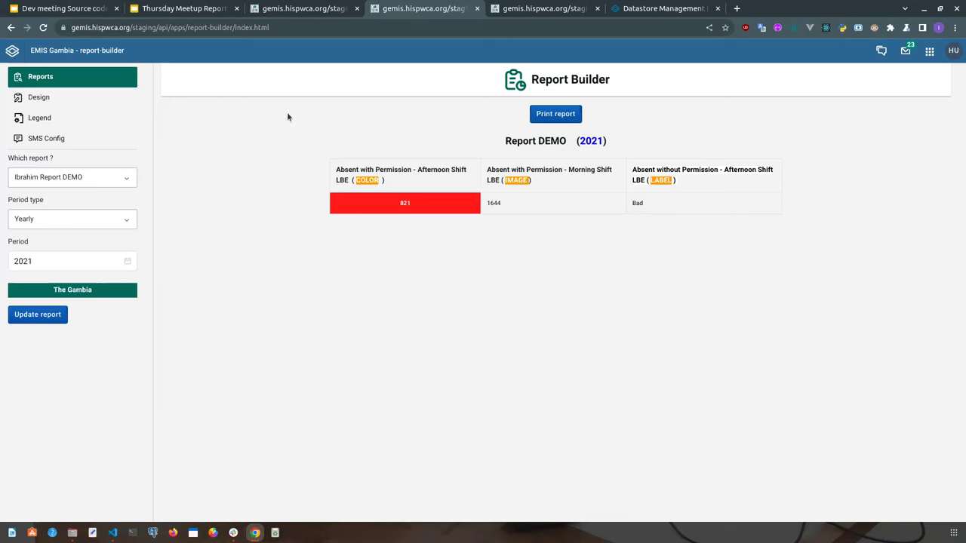
Duplicate the demo report's browser tab and start designing a new report in the copy
right_click(416, 4)
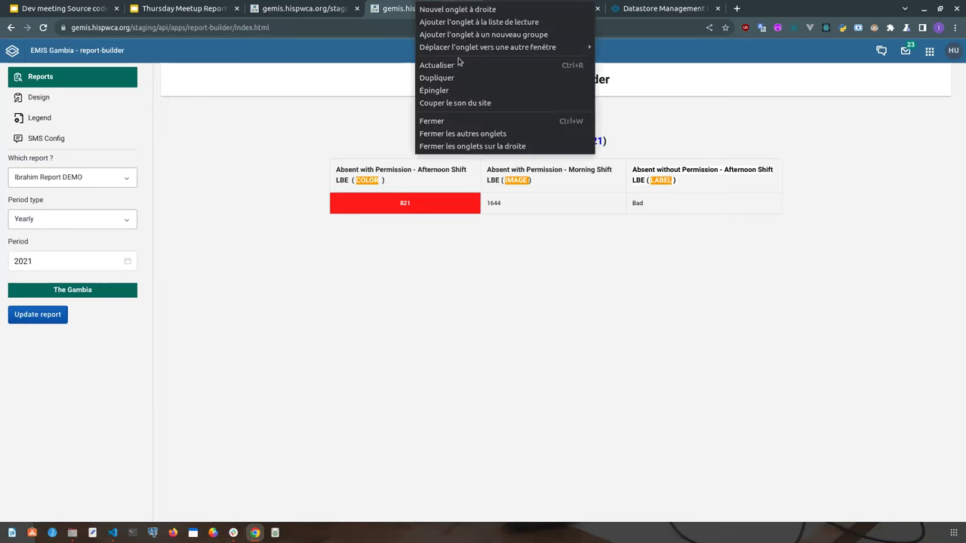
click(467, 78)
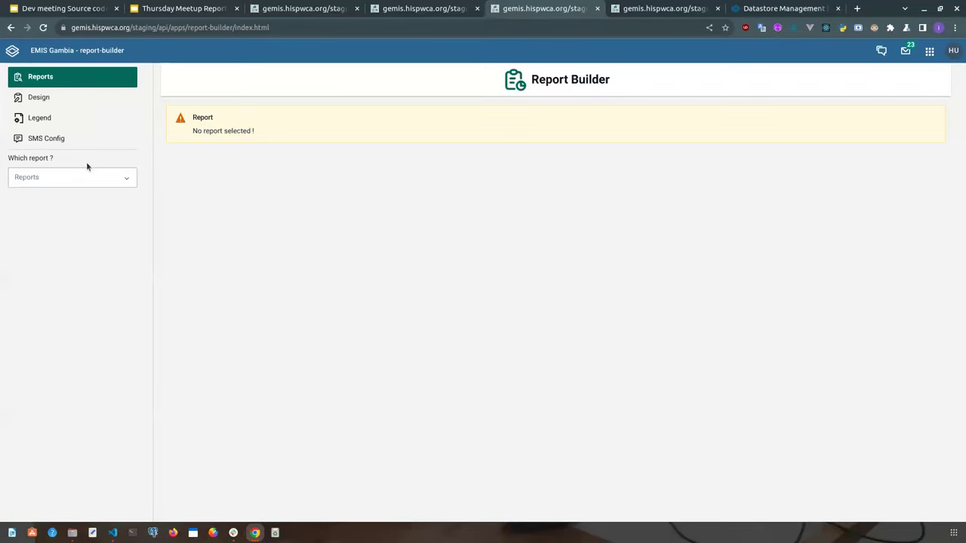
click(39, 98)
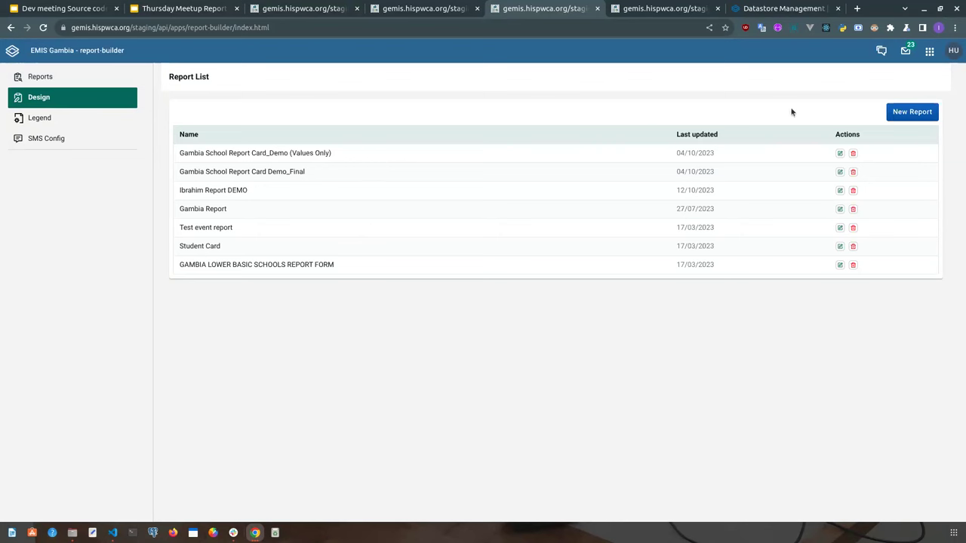
click(917, 113)
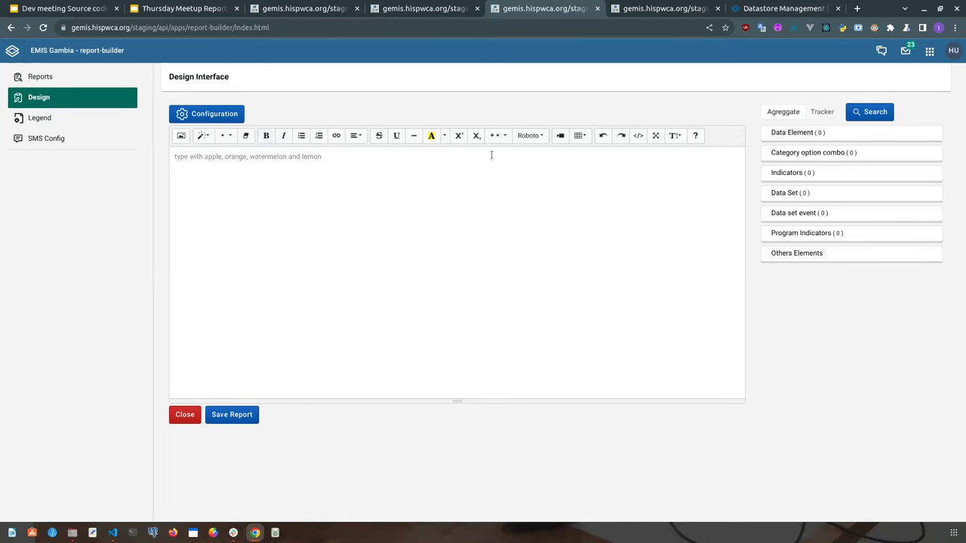
Insert a table of two columns by two rows in the new report and enter "Nom" in its first cell
click(579, 135)
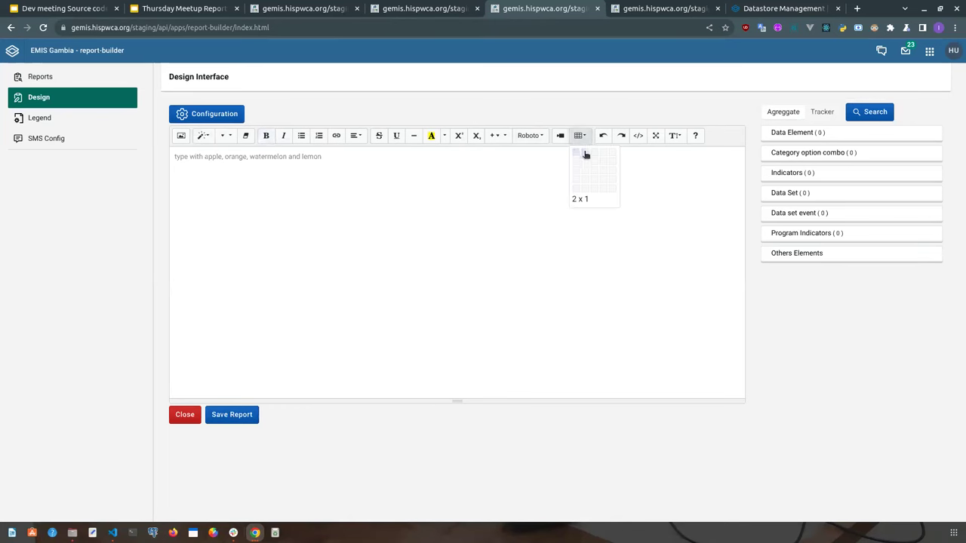
click(586, 163)
click(396, 186)
text(Nom)
click(315, 200)
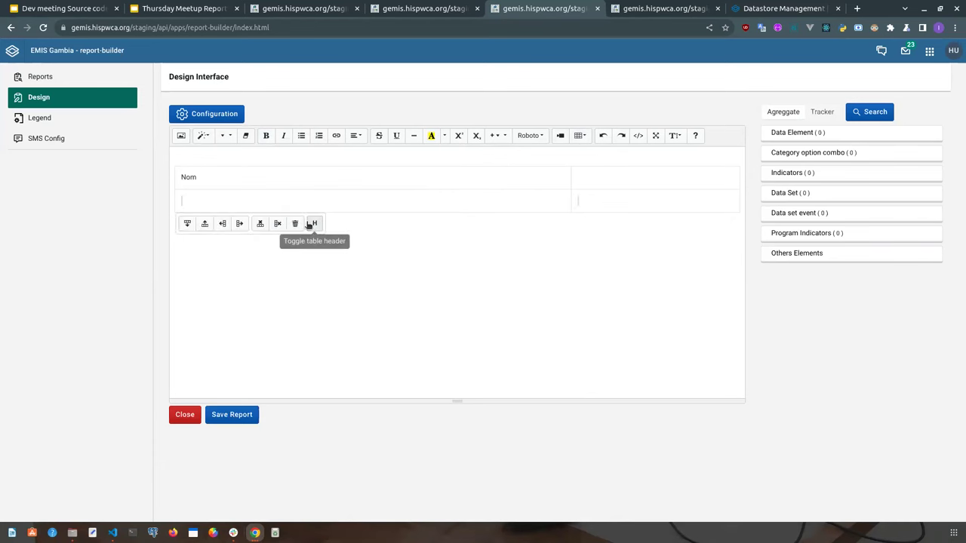
Enter "Surname" in the first cell of the table's second row and inspect the table's HTML code
text(Surname)
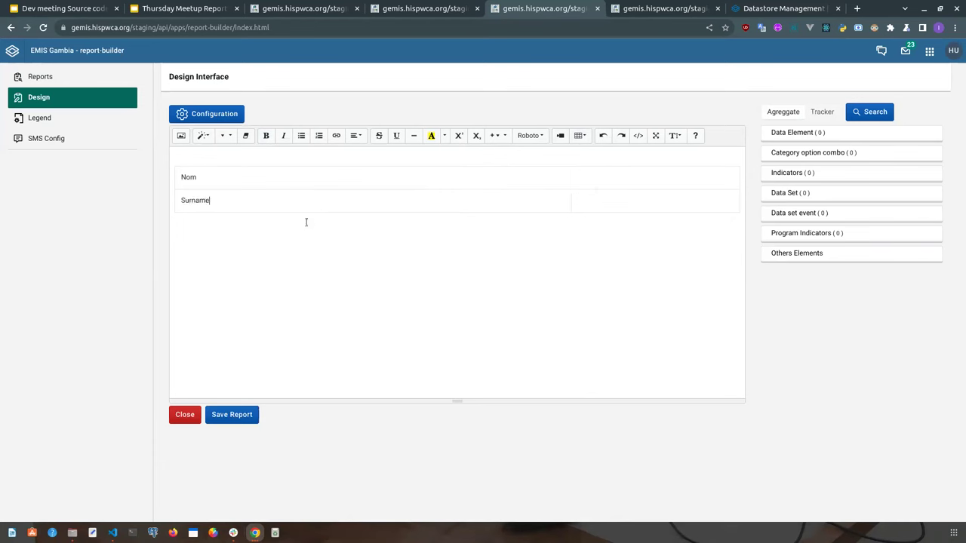
click(633, 182)
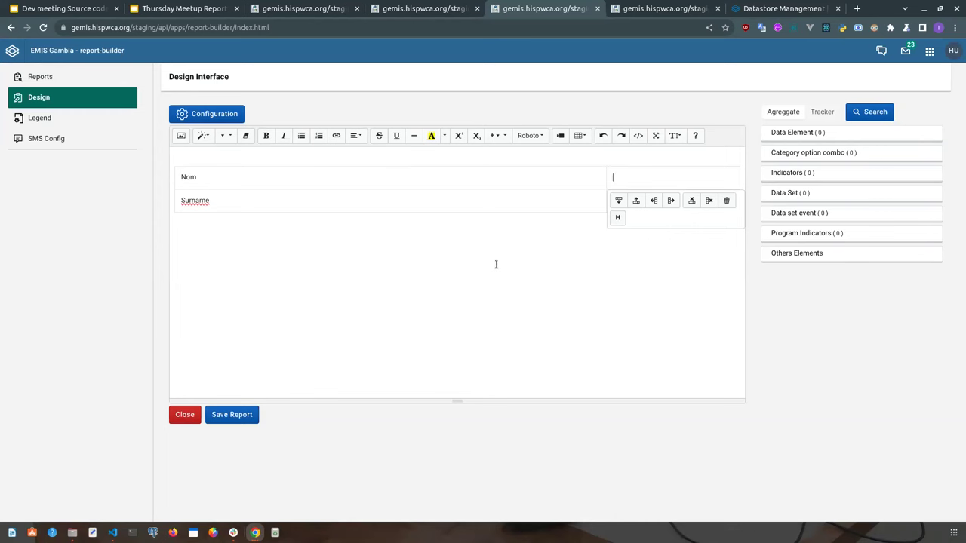
click(639, 136)
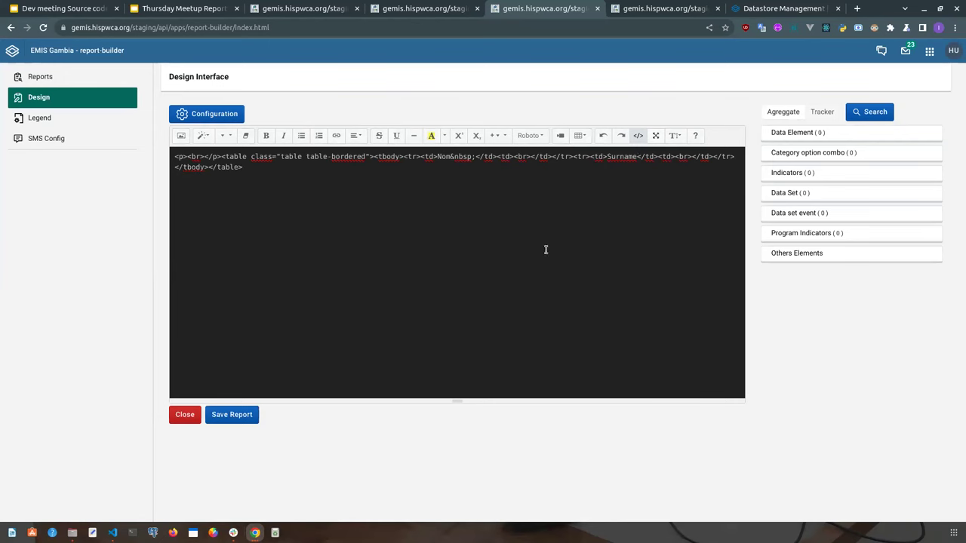
click(639, 135)
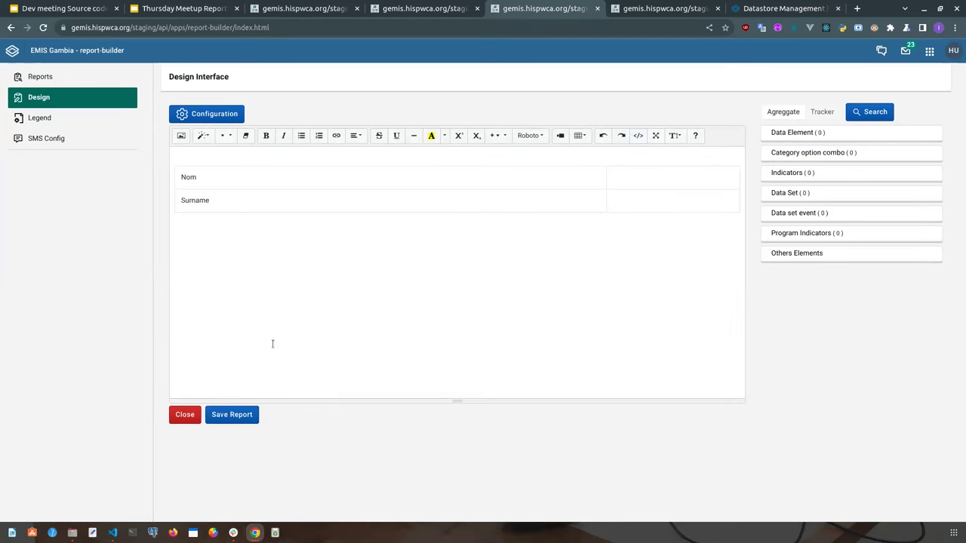
Close the new report unsaved and insert a two-column, one-row table below the existing table in the demo report
click(185, 414)
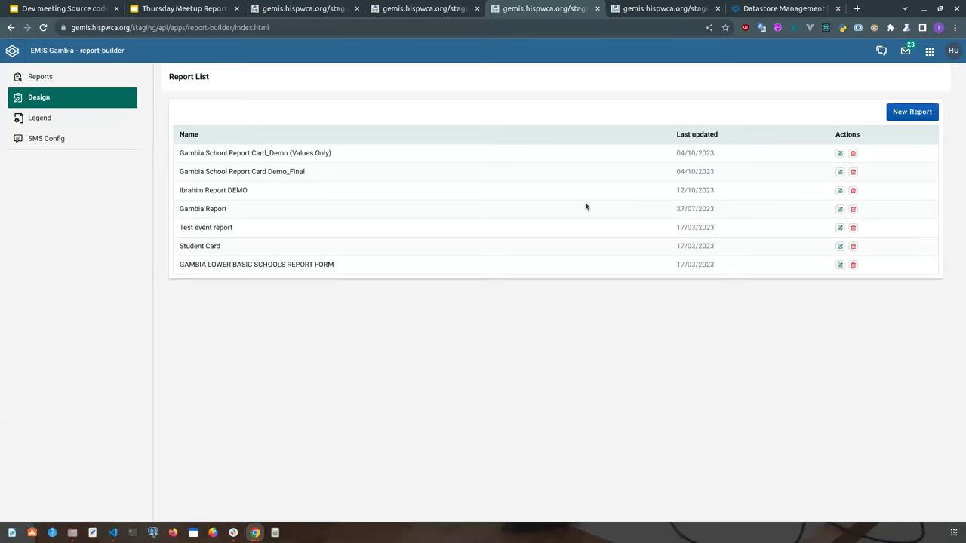
click(839, 190)
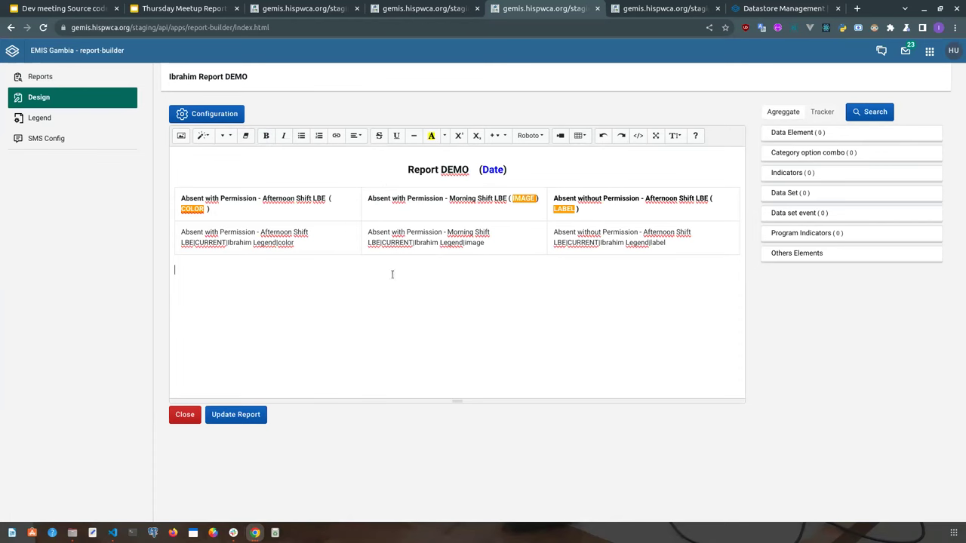
click(586, 138)
click(300, 291)
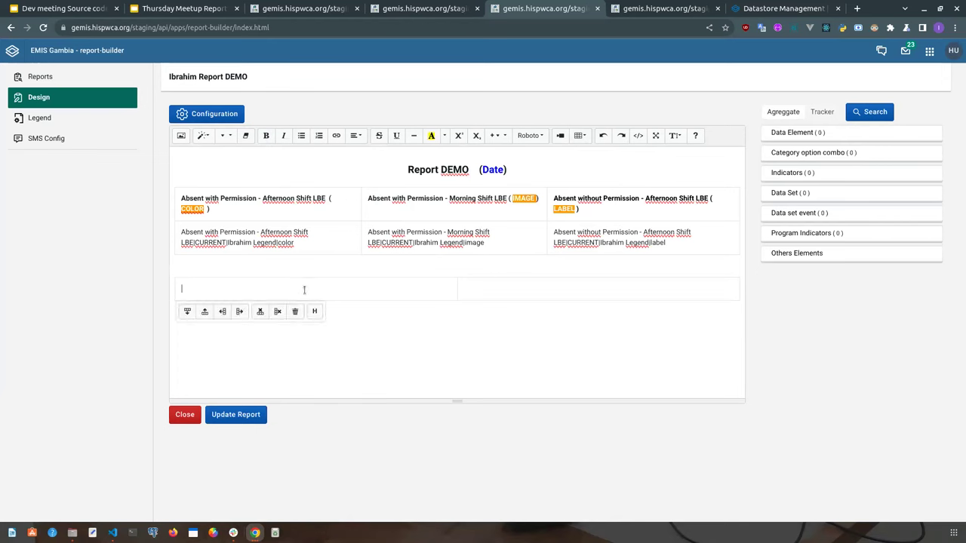
Add all the listed aggregate data items to the selected elements in the demo report's configuration
click(226, 118)
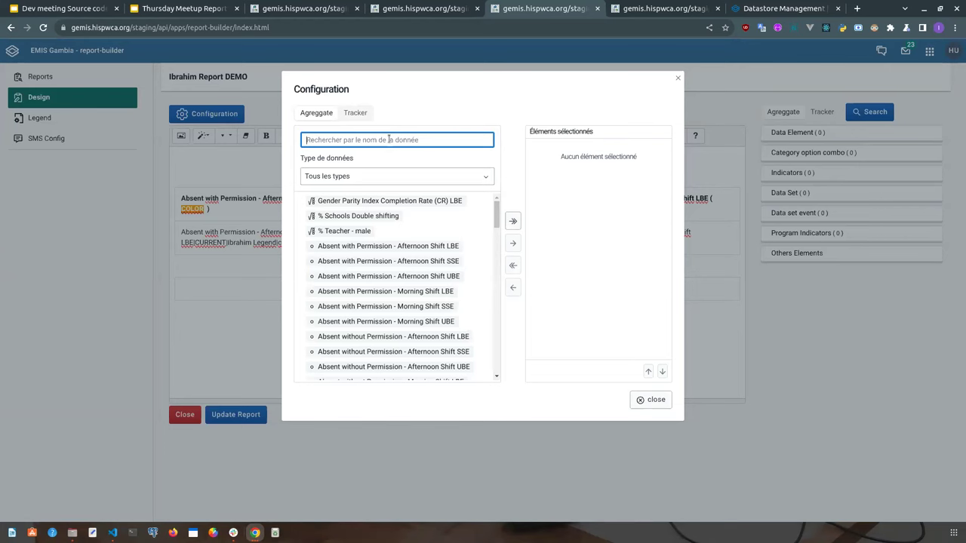
click(513, 221)
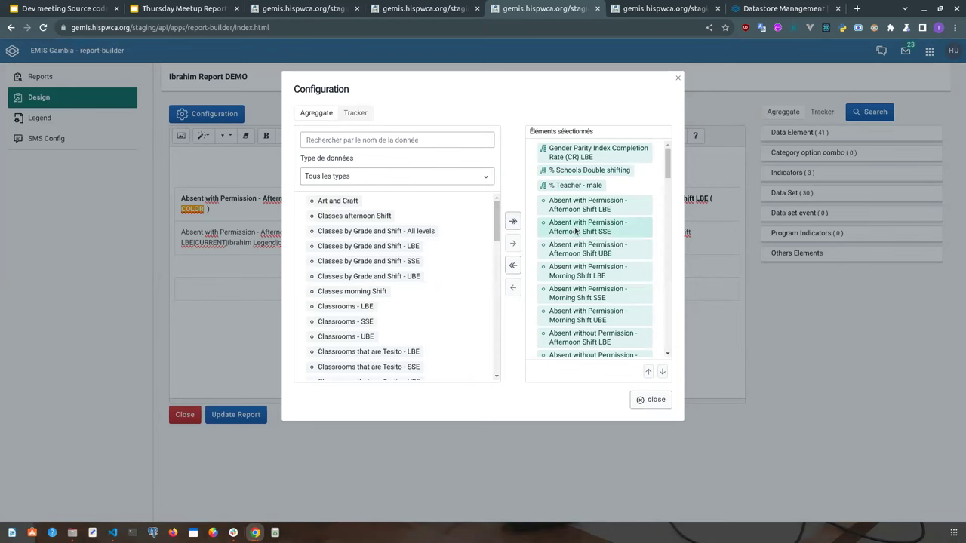
click(656, 402)
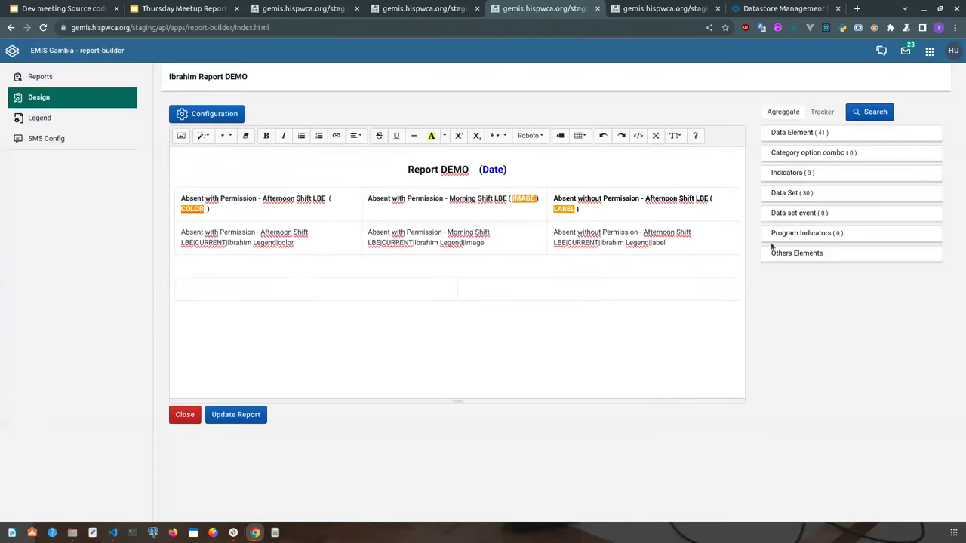
Expand the Data Element, Indicators and Data Set groups and look through their available items
click(798, 134)
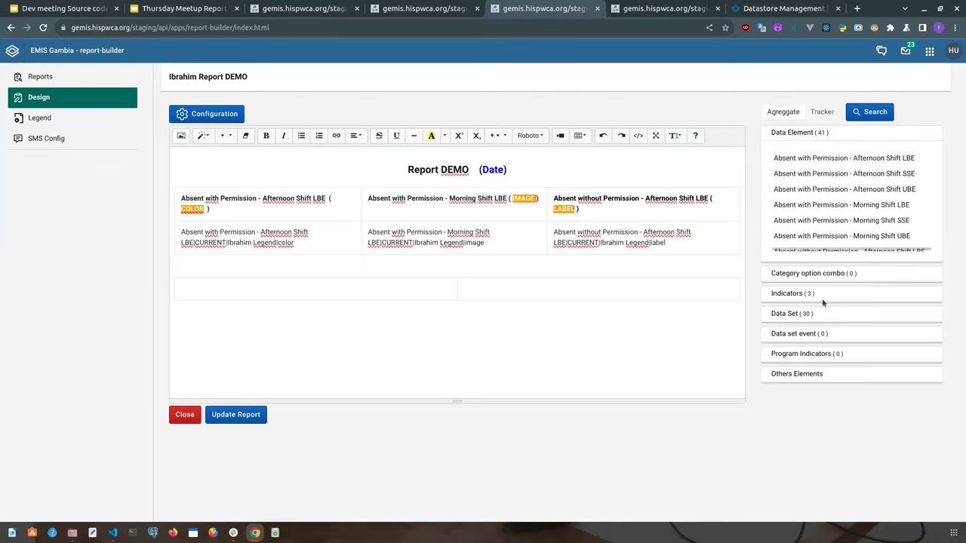
click(789, 294)
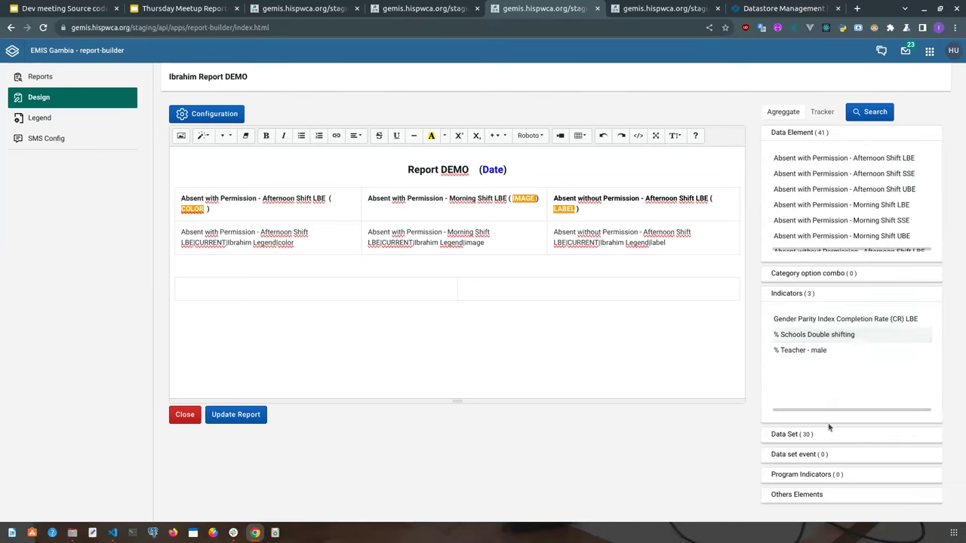
click(797, 436)
scroll(826, 451, down, 3)
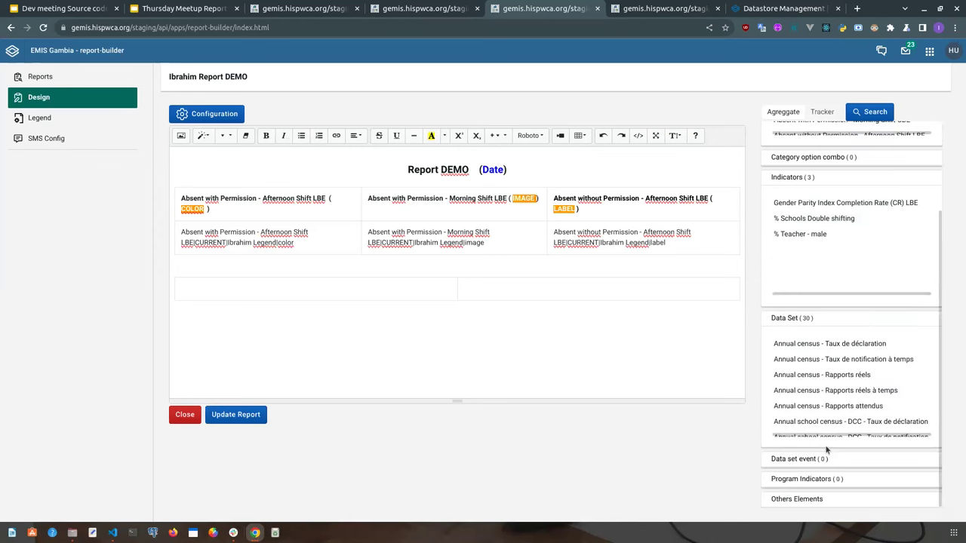
scroll(826, 450, up, 3)
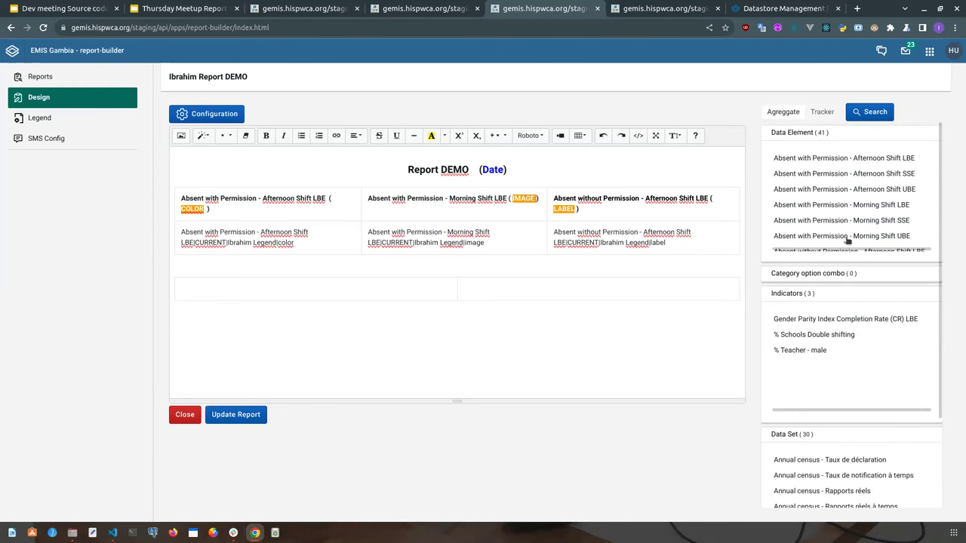
Start inserting "Absent with Permission - Afternoon Shift LBE" in the new table's first cell, with Current organisation unit as the display level
click(838, 163)
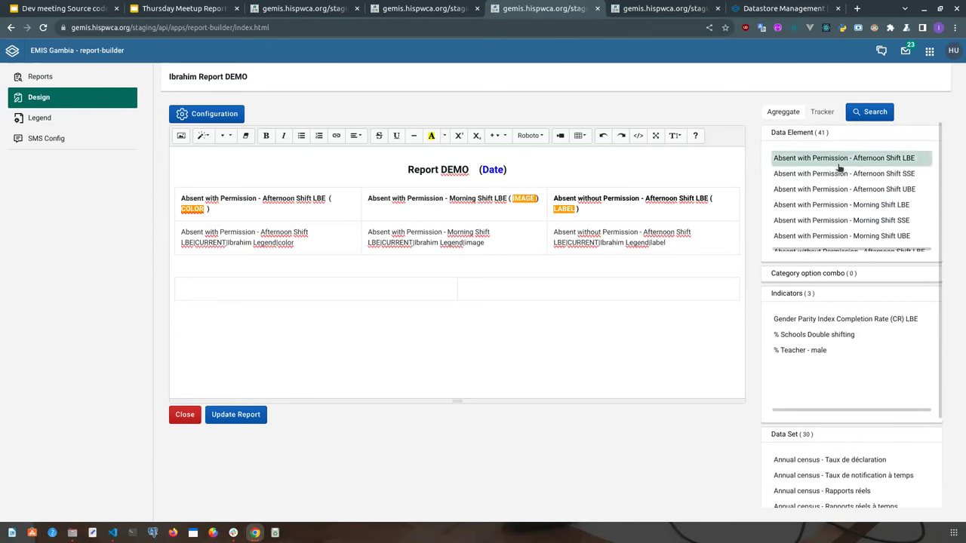
click(261, 293)
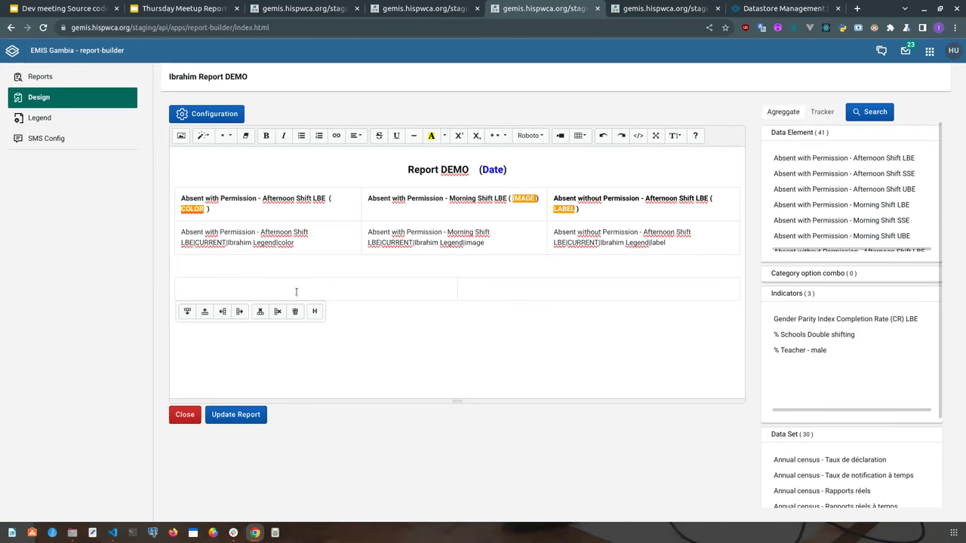
click(817, 159)
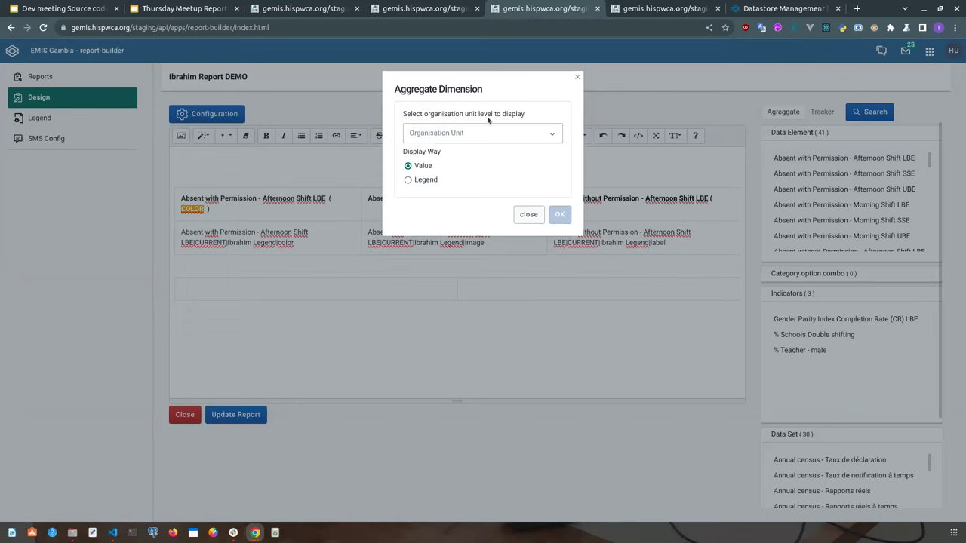
click(550, 136)
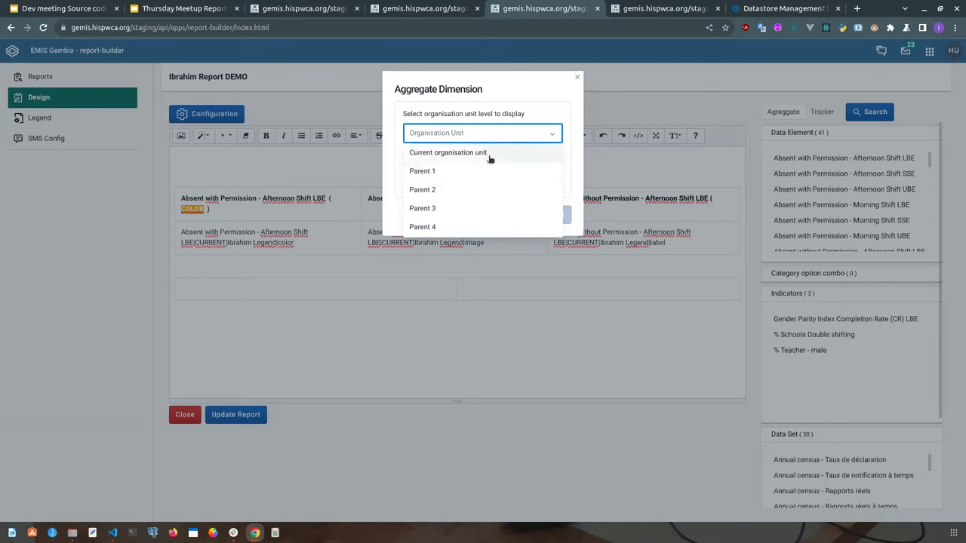
click(443, 155)
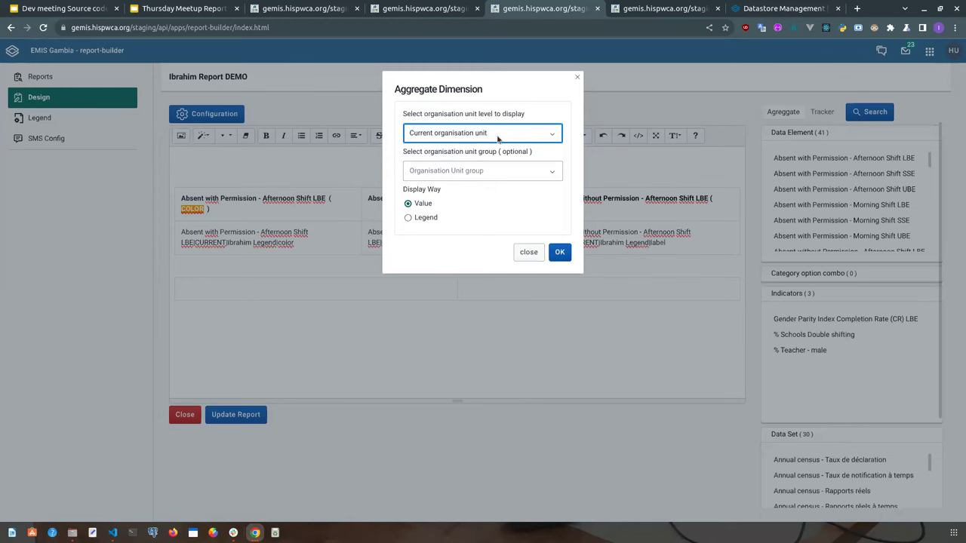
Compare the organisation unit level options with The Gambia in the Student Card report's organisation unit selection
click(480, 136)
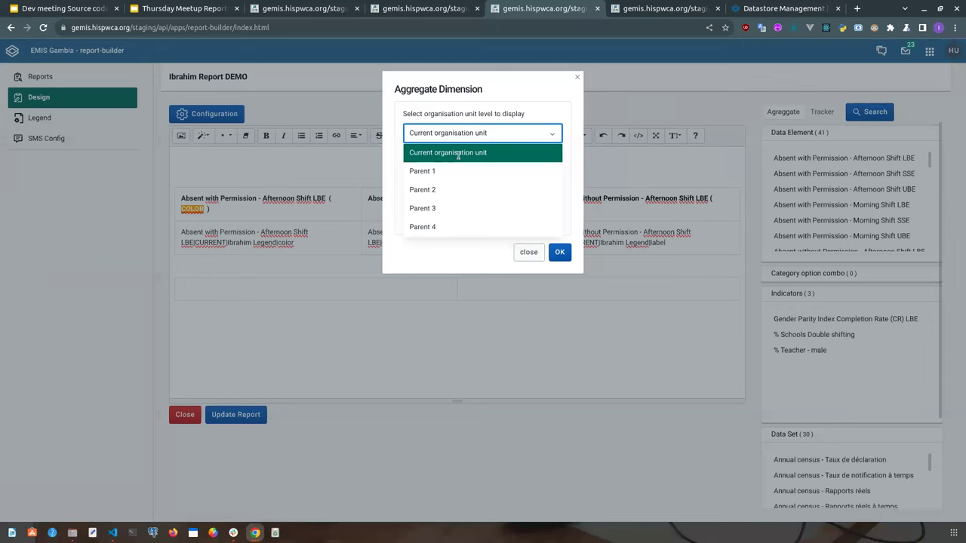
click(510, 116)
click(441, 140)
click(324, 8)
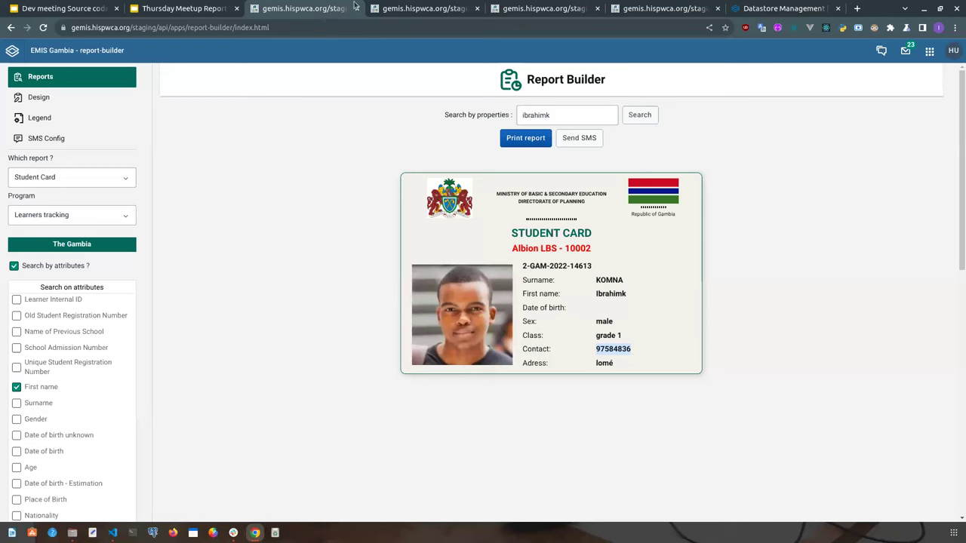
click(67, 248)
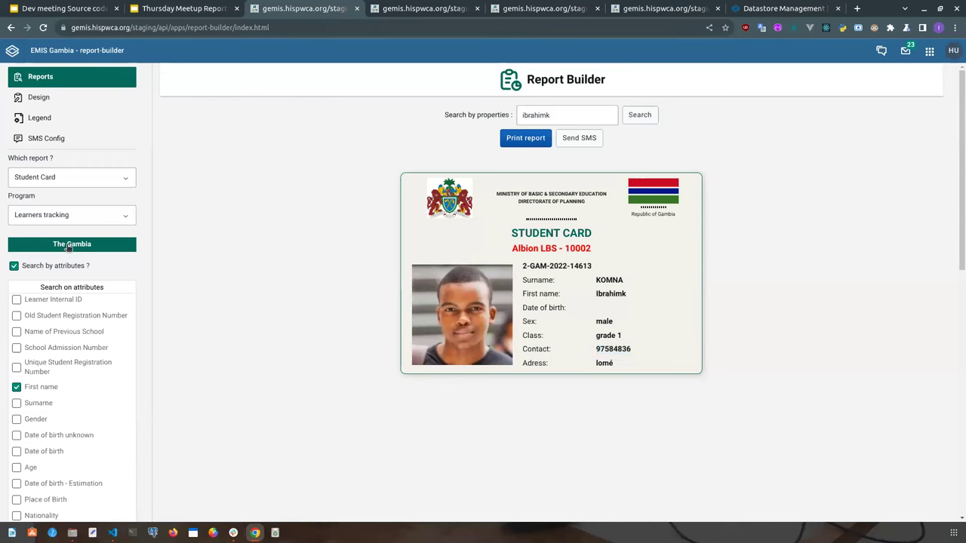
click(67, 247)
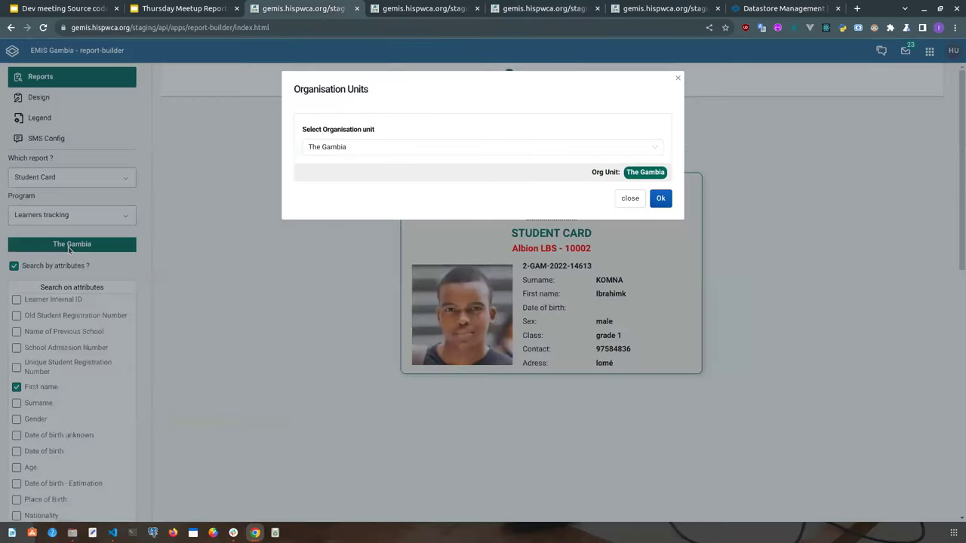
click(353, 147)
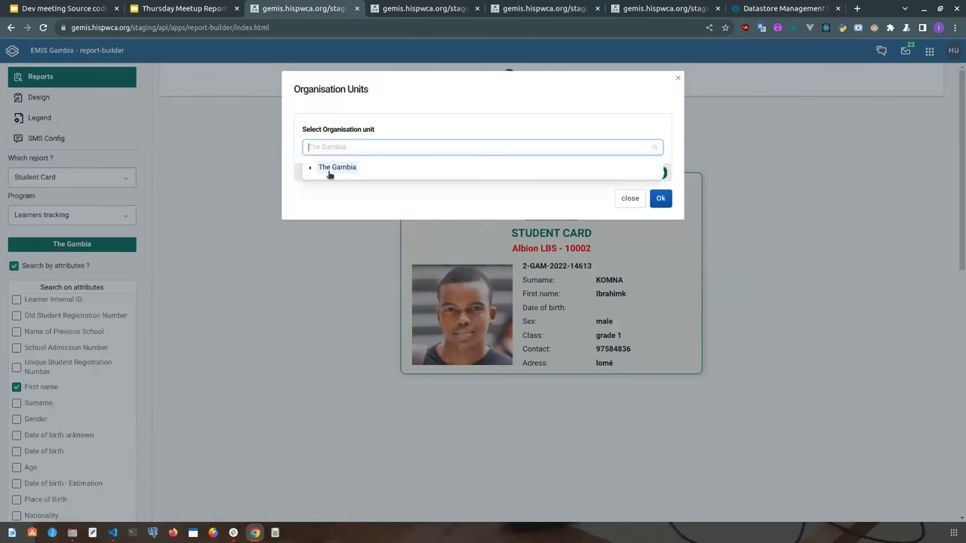
click(336, 167)
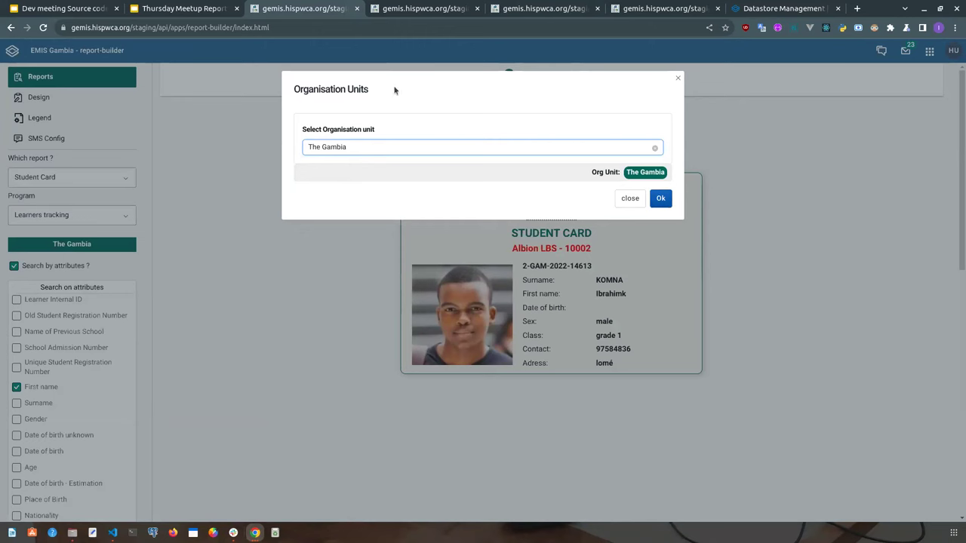
Set the data element's display level to Parent 1 and search the Student Card report's organisation units for "albi"
click(540, 9)
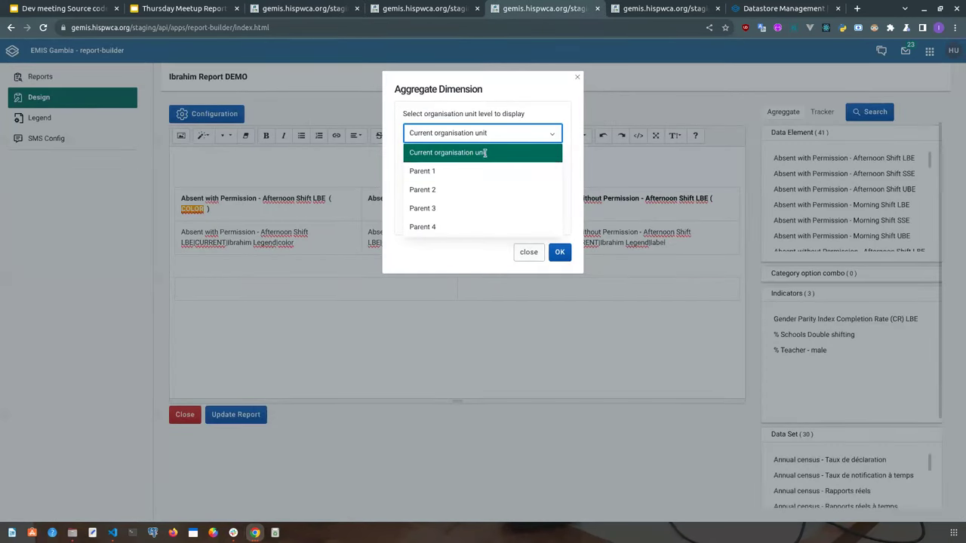
click(442, 175)
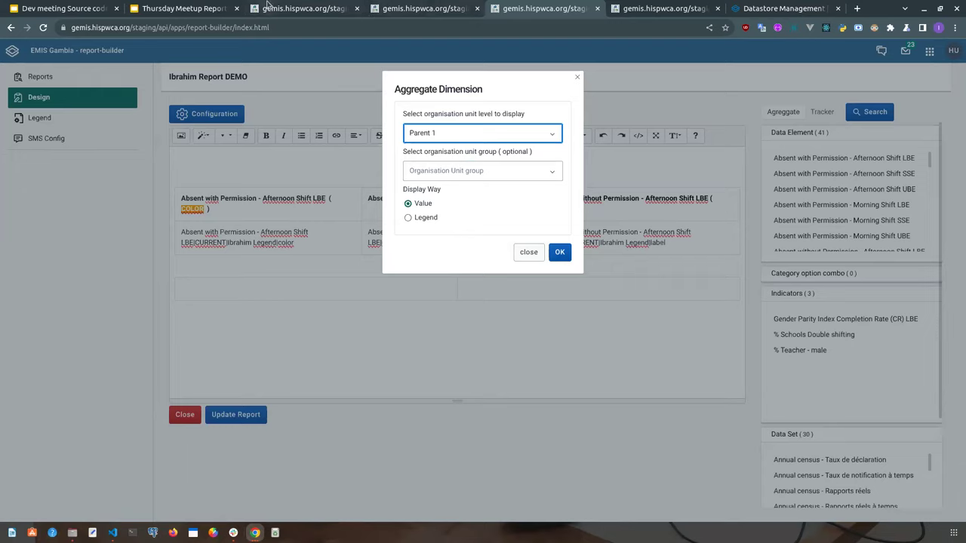
click(268, 9)
click(332, 149)
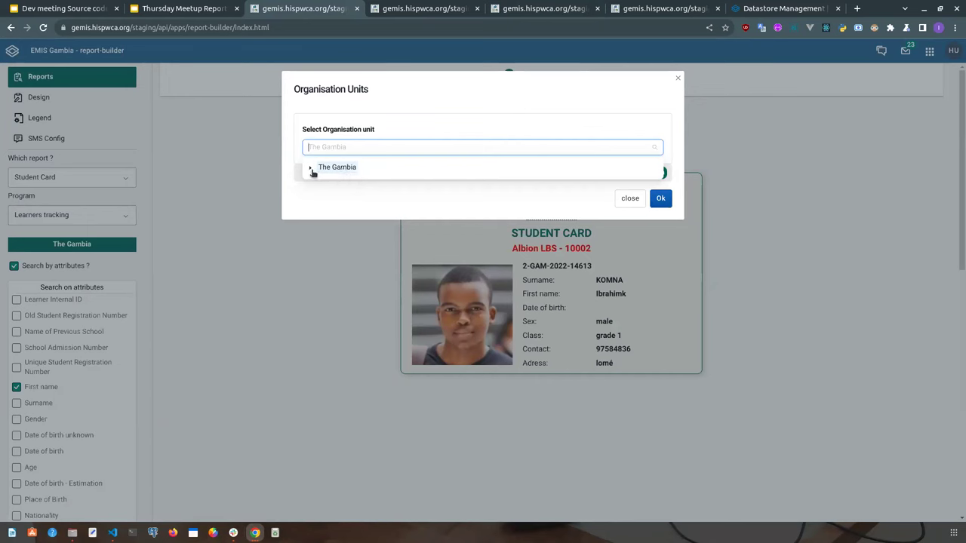
text(albi)
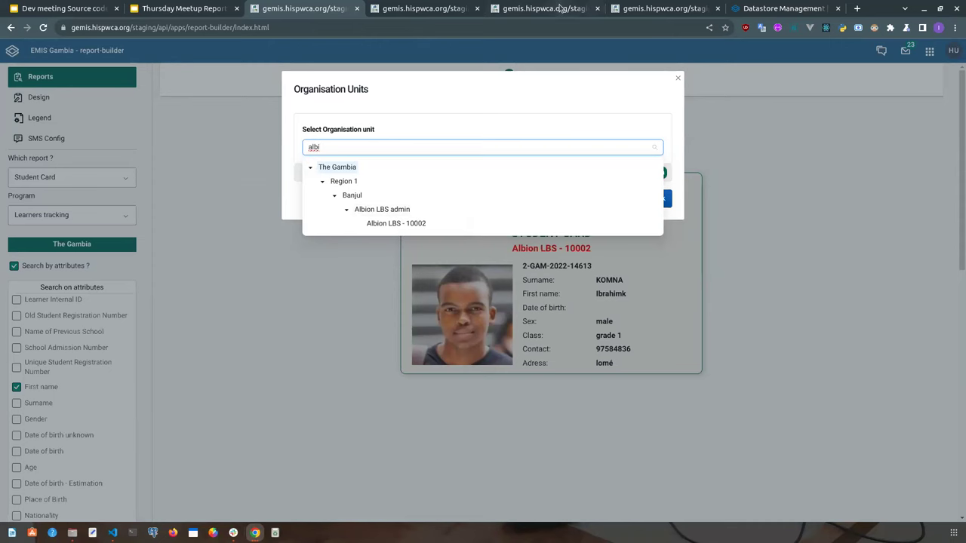
Set the data element's display level to Parent 2 and check Banjul in the Student Card report's organisation unit tree
click(557, 8)
click(472, 132)
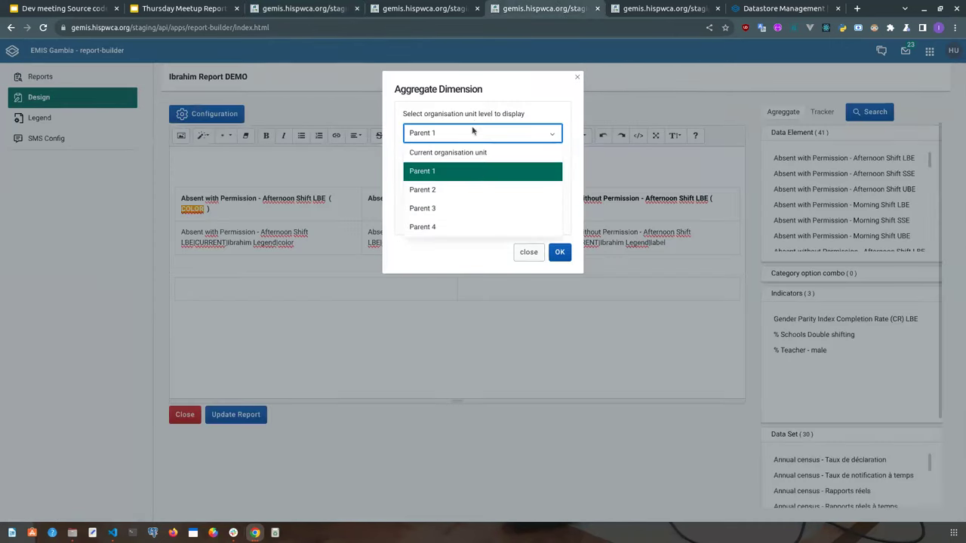
click(477, 171)
click(279, 8)
click(347, 147)
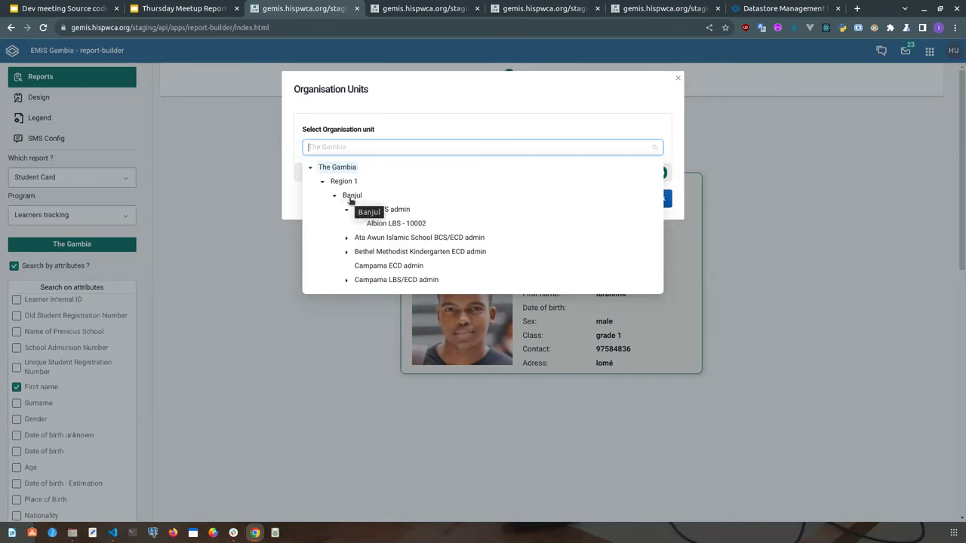
Review the organisation unit level options in the report design and set the data element's display level to Current organisation unit
click(545, 8)
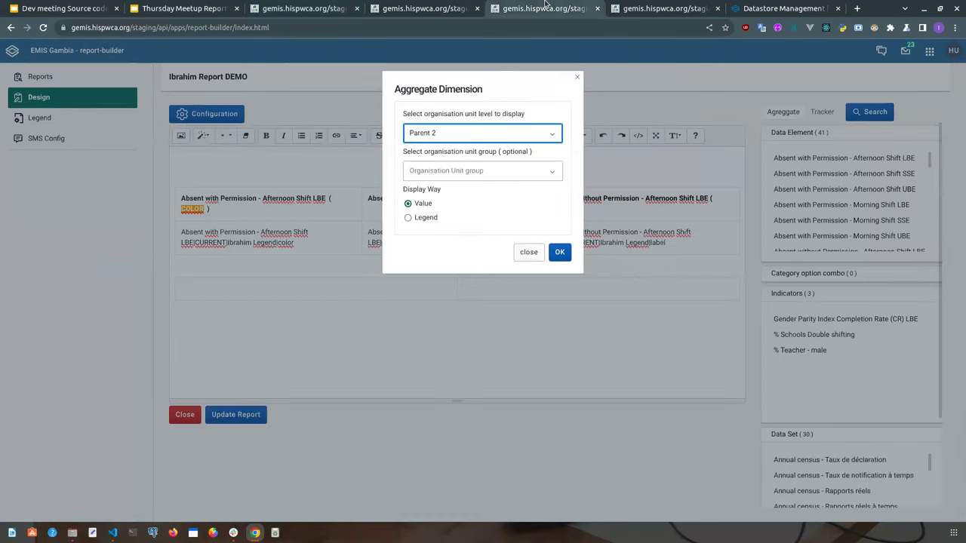
click(458, 136)
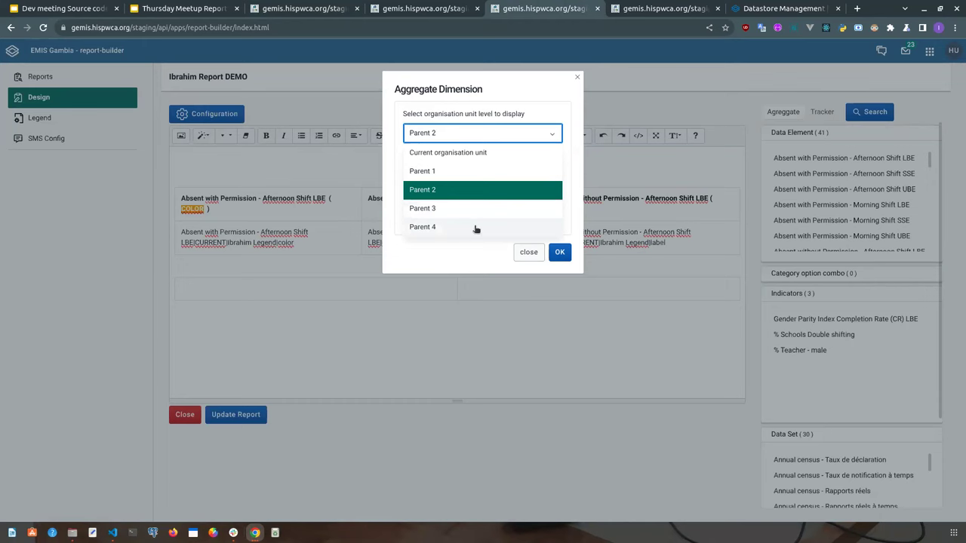
click(474, 259)
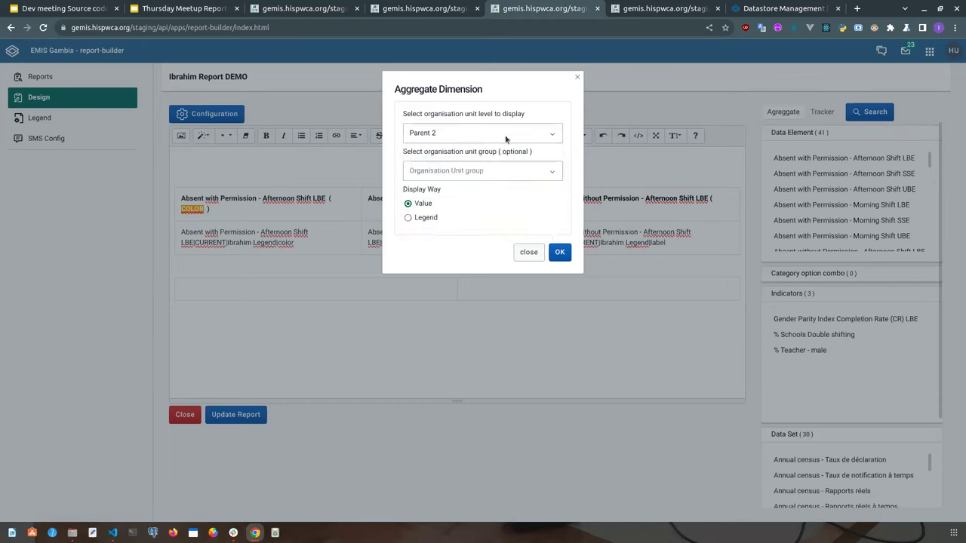
click(506, 139)
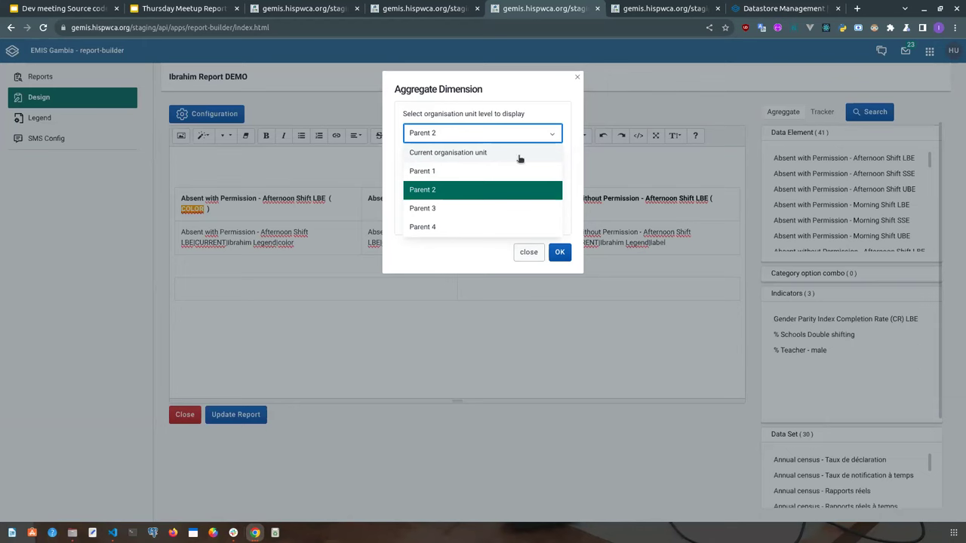
click(428, 154)
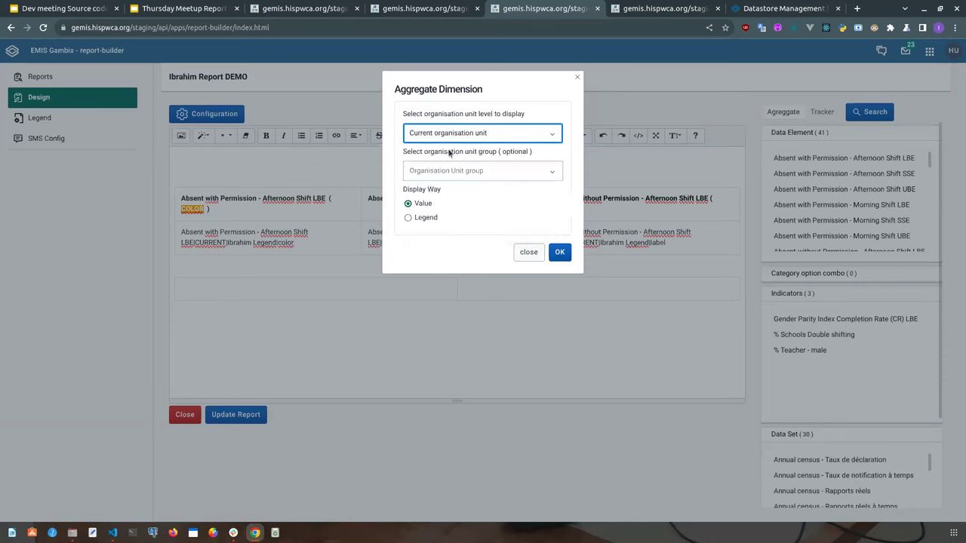
click(404, 154)
drag(404, 155, 547, 157)
click(547, 157)
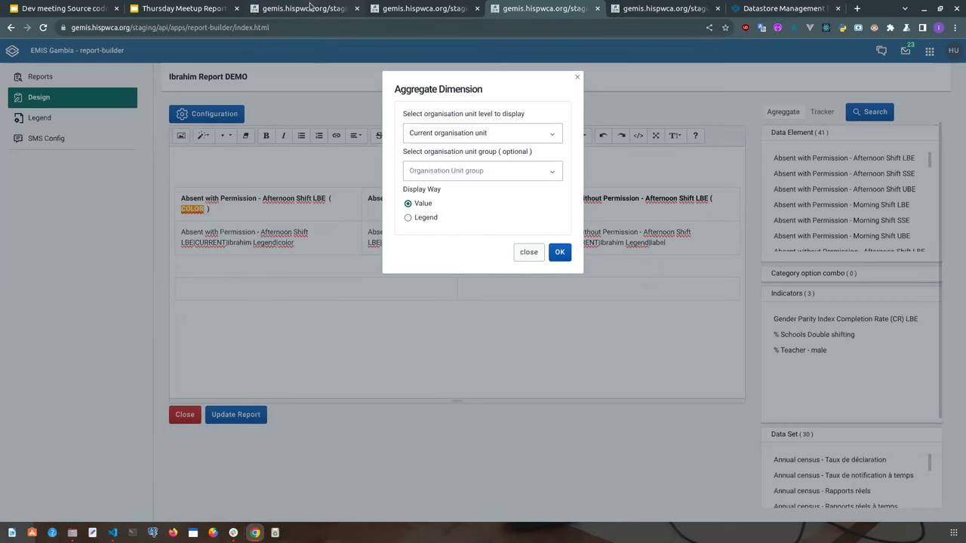
Check how the color, image and label legend cells appear in the generated Report DEMO for 2021
click(398, 8)
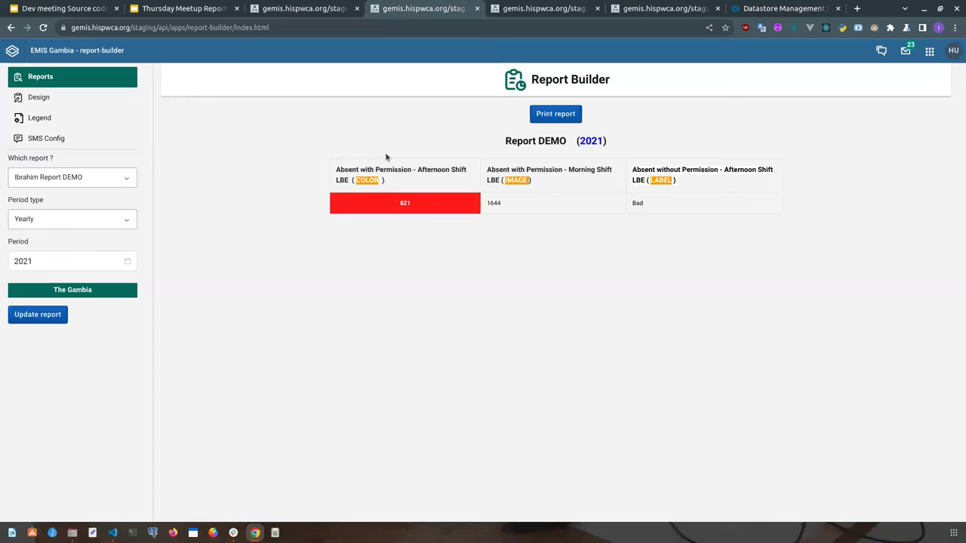
double_click(493, 208)
click(549, 8)
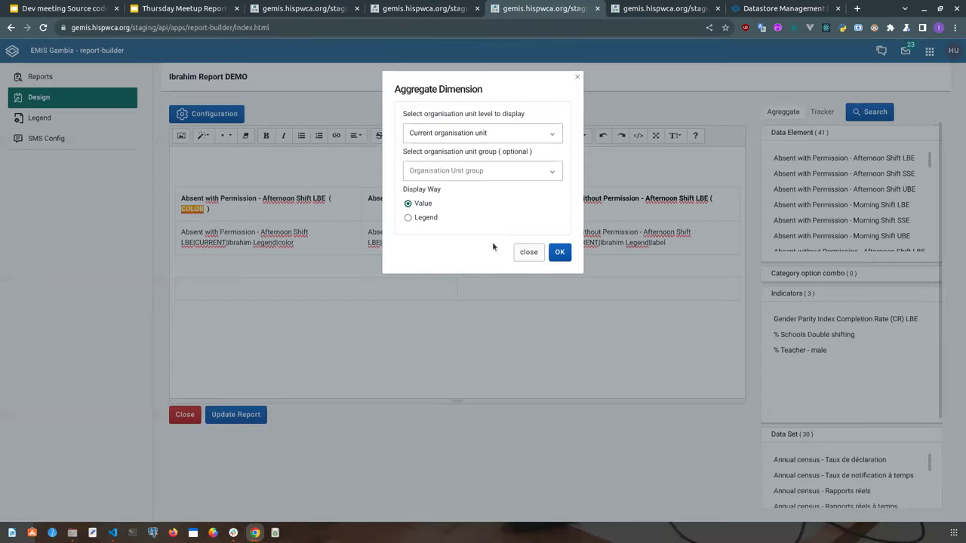
Switch the data element's display way to Legend and look through the legends available to apply
click(434, 218)
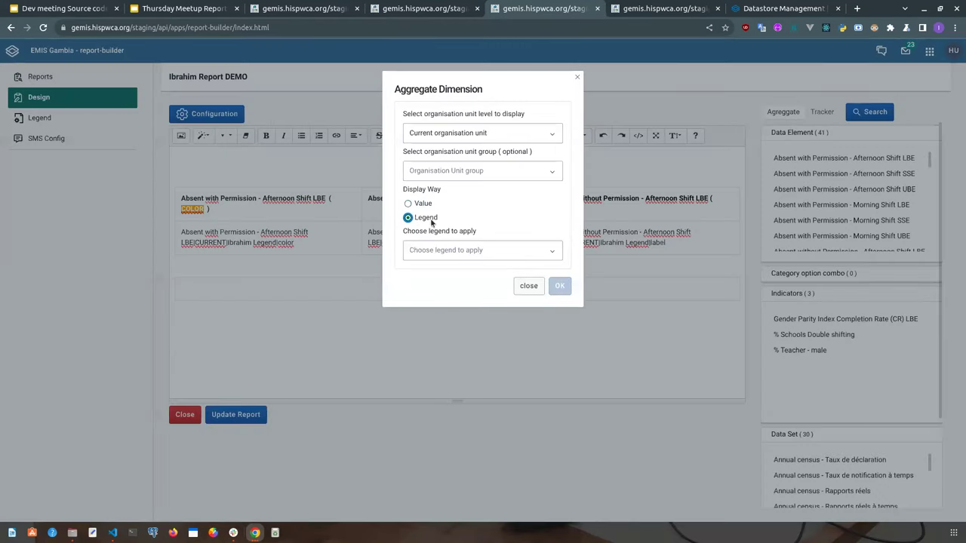
click(536, 254)
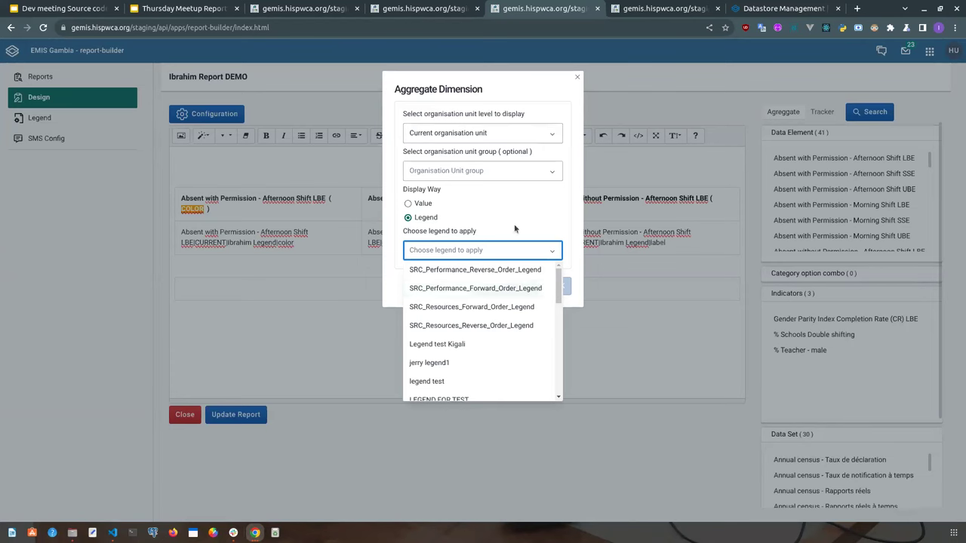
click(468, 225)
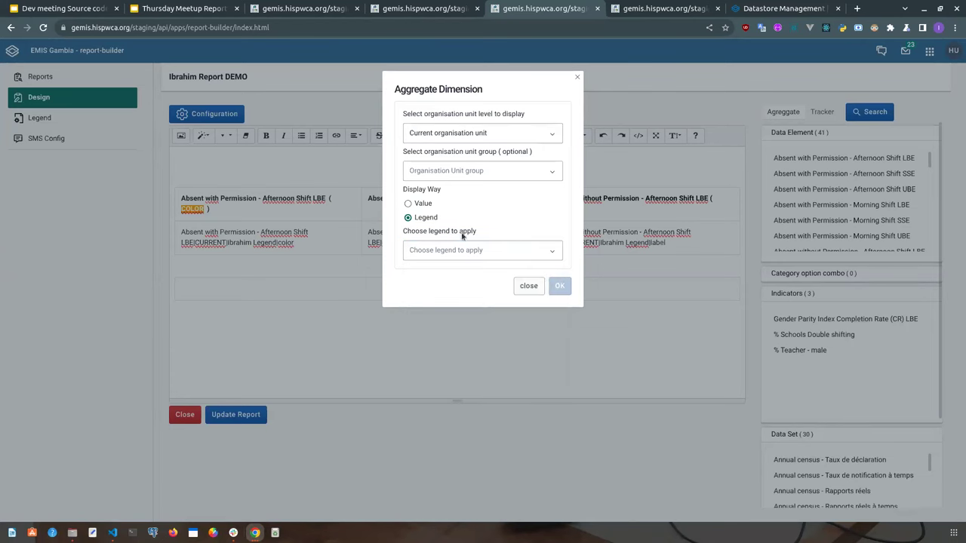
click(479, 250)
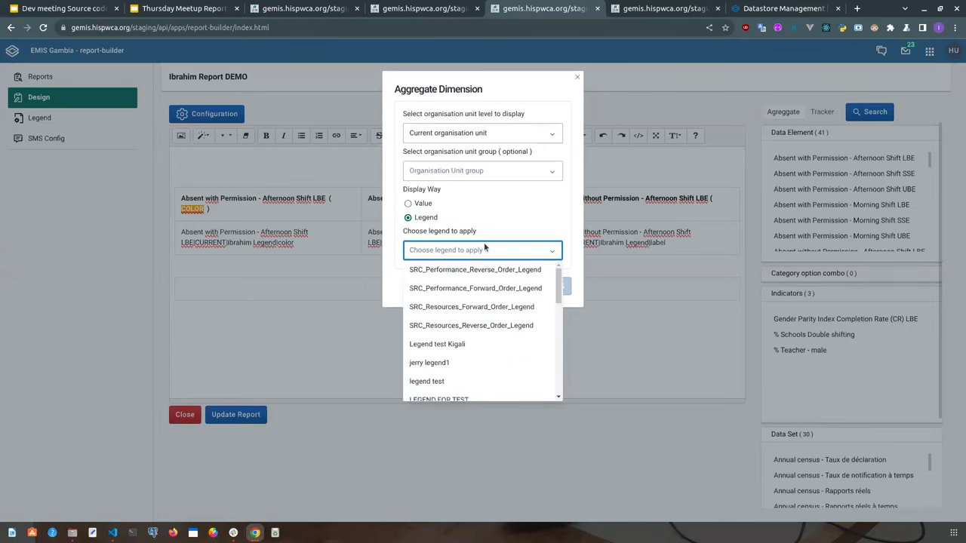
click(494, 231)
Set the display way to Value and insert the data element in the new table's first cell
click(408, 203)
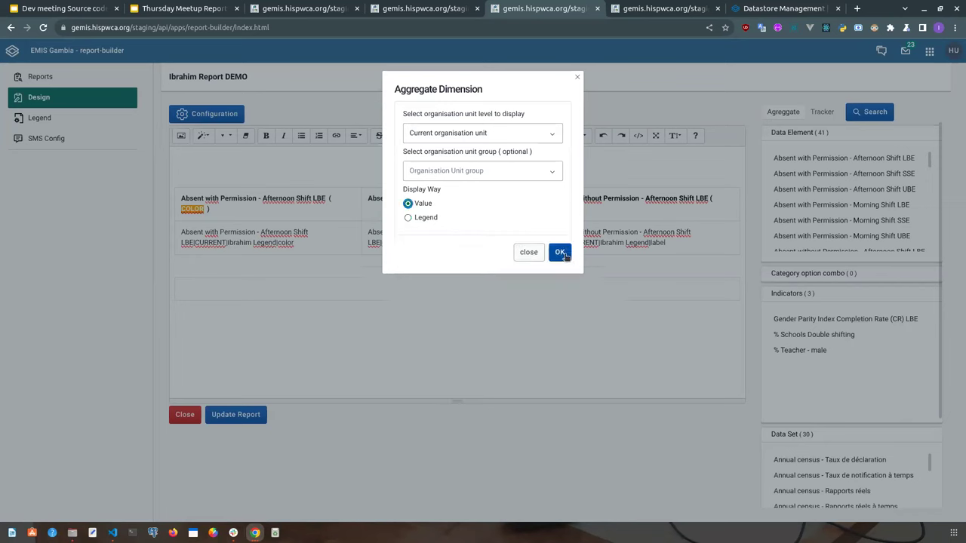
click(560, 252)
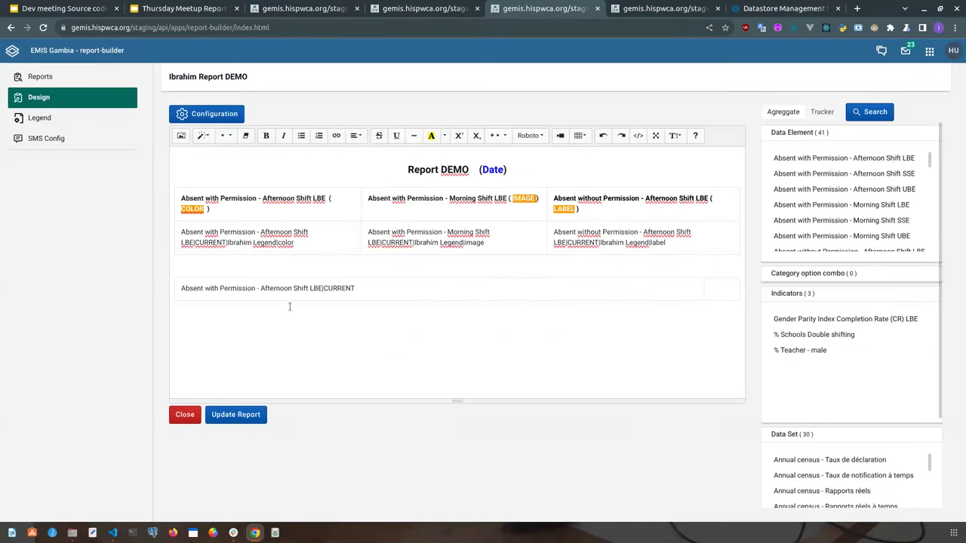
Examine the data element name and organisation unit level in the inserted placeholder, comparing it with the upper table's first legend placeholder
click(180, 290)
double_click(190, 289)
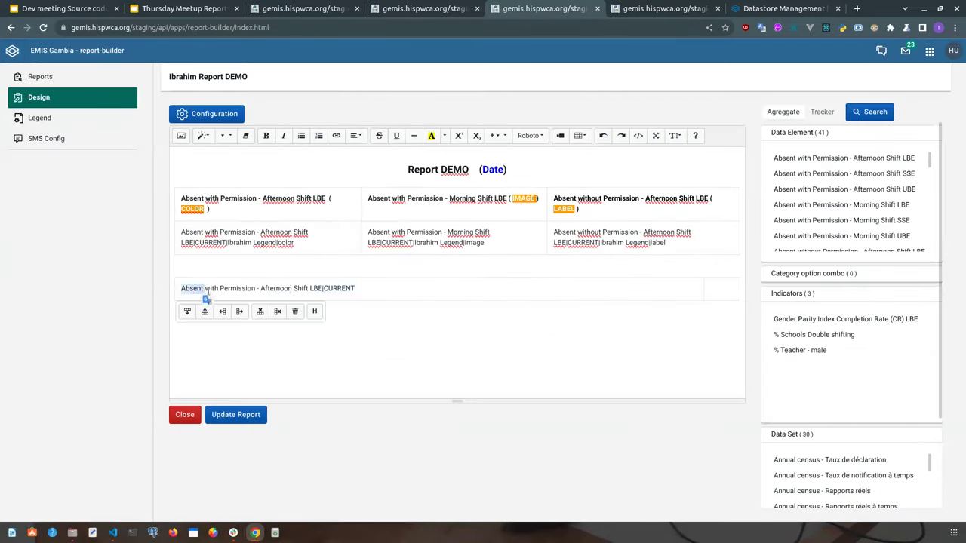
drag(260, 289, 307, 289)
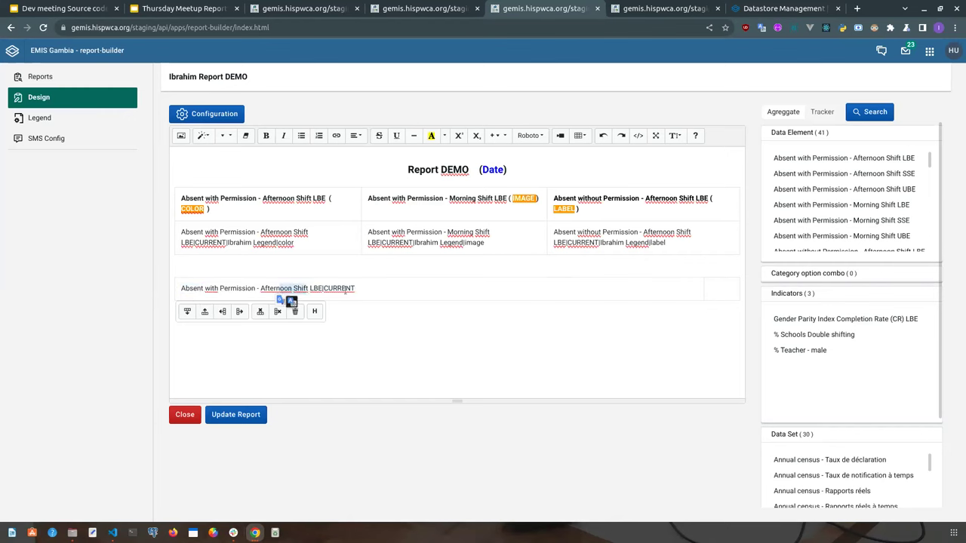
double_click(339, 289)
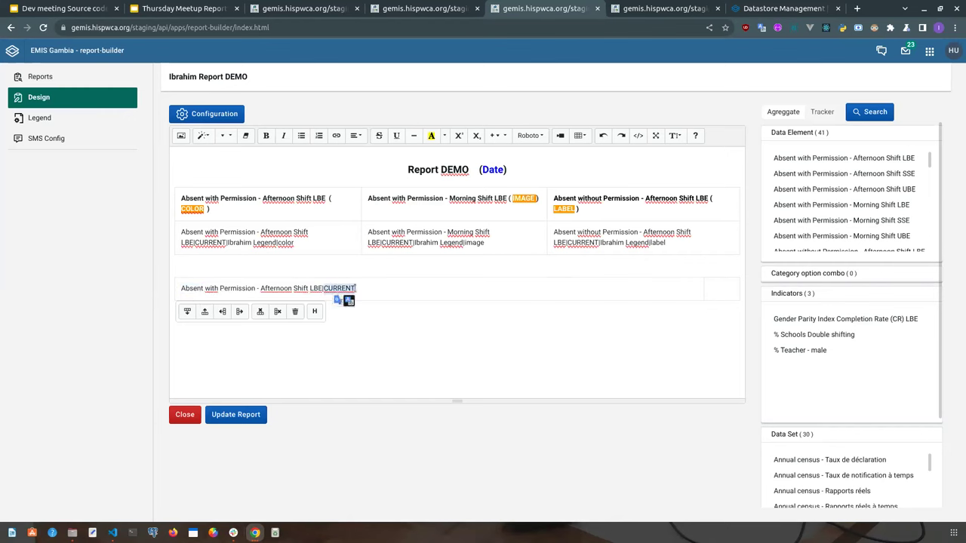
click(347, 288)
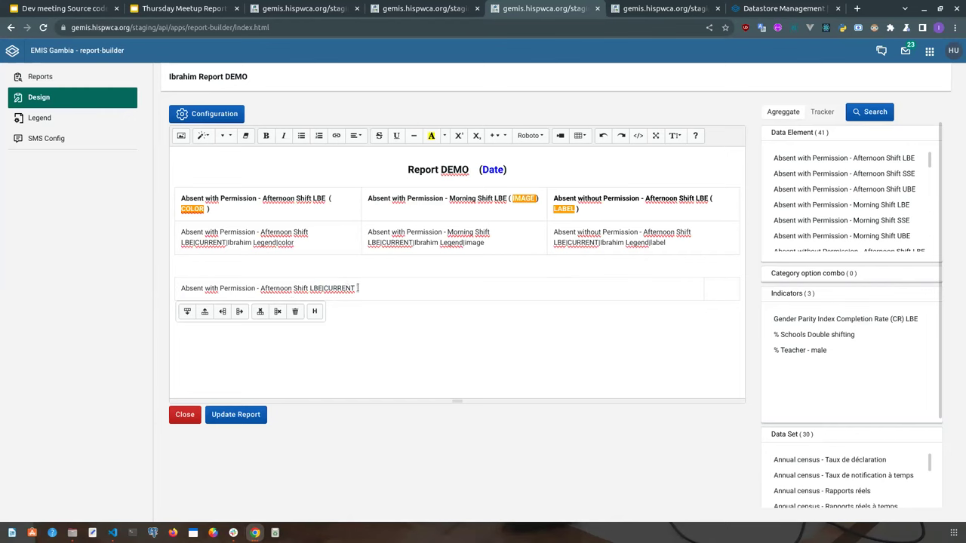
click(359, 289)
click(326, 240)
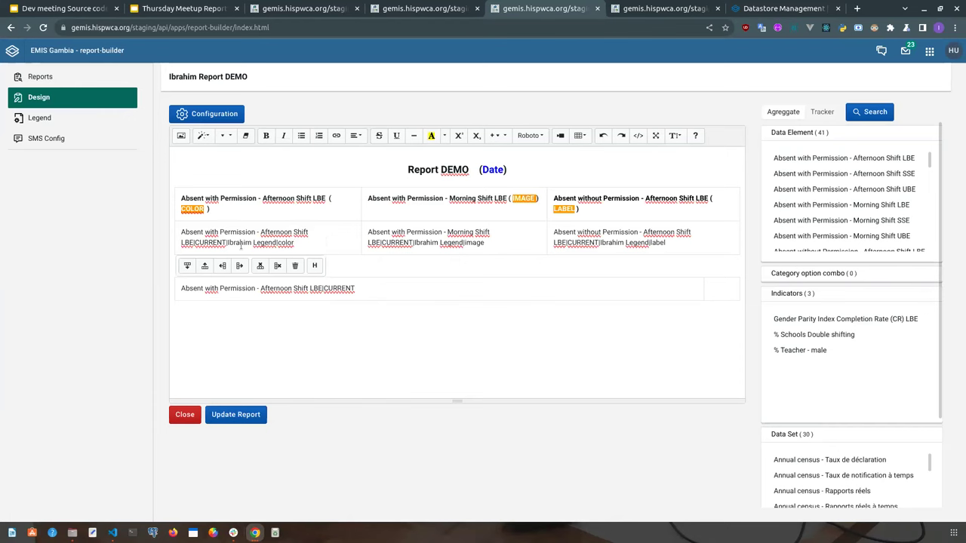
Start inserting "Absent with Permission - Afternoon Shift SSE" in the new table's second cell, with Parent 2 as the display level
click(721, 288)
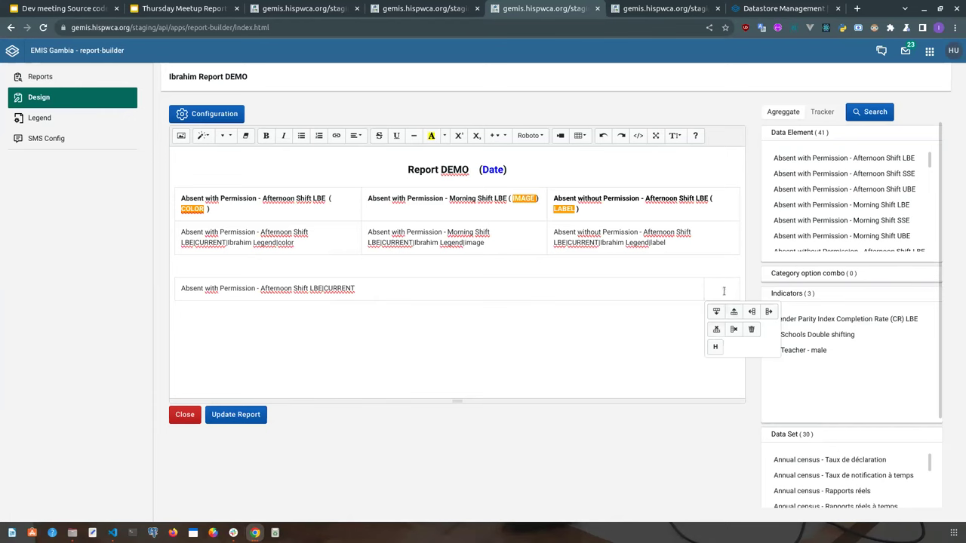
click(860, 175)
click(466, 134)
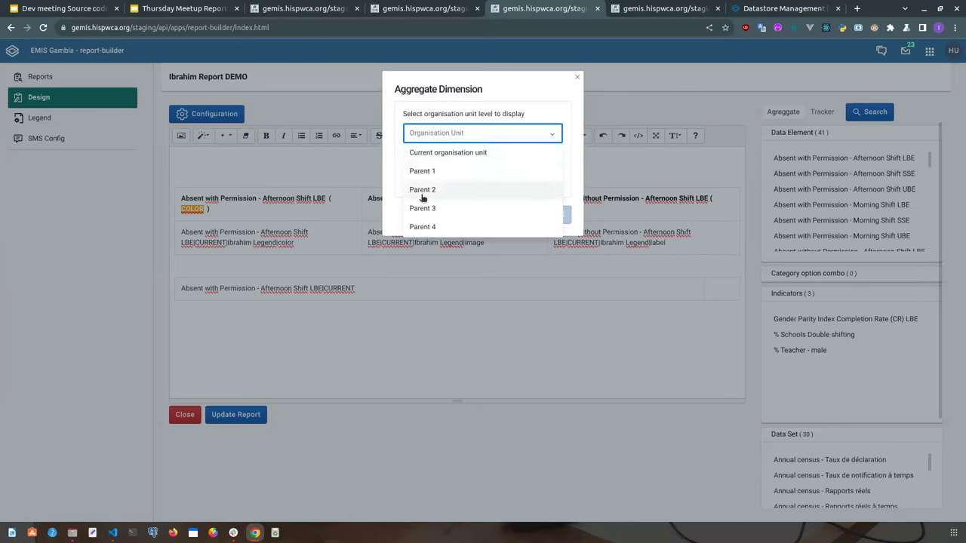
click(440, 193)
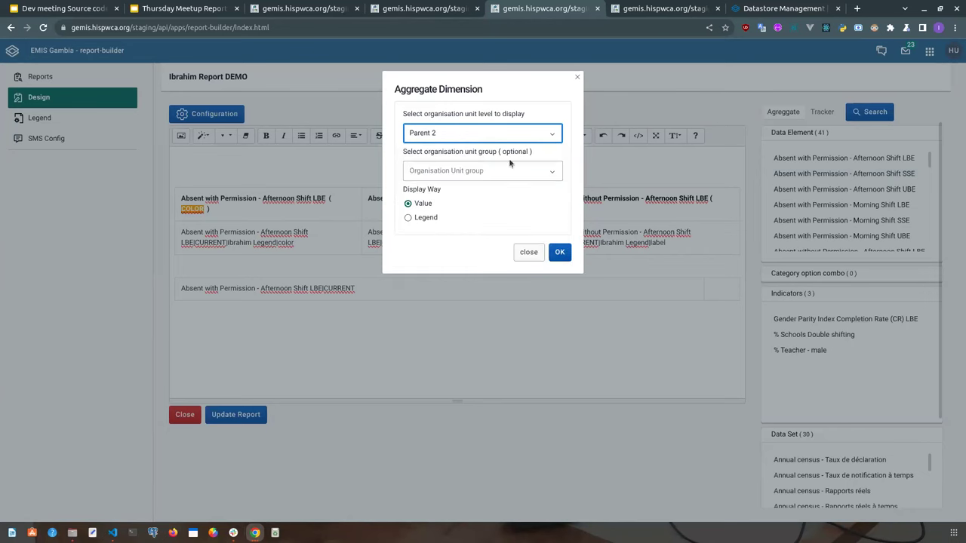
Display the data element through the same legend as the upper table, shown as Color, and confirm the insertion
click(426, 219)
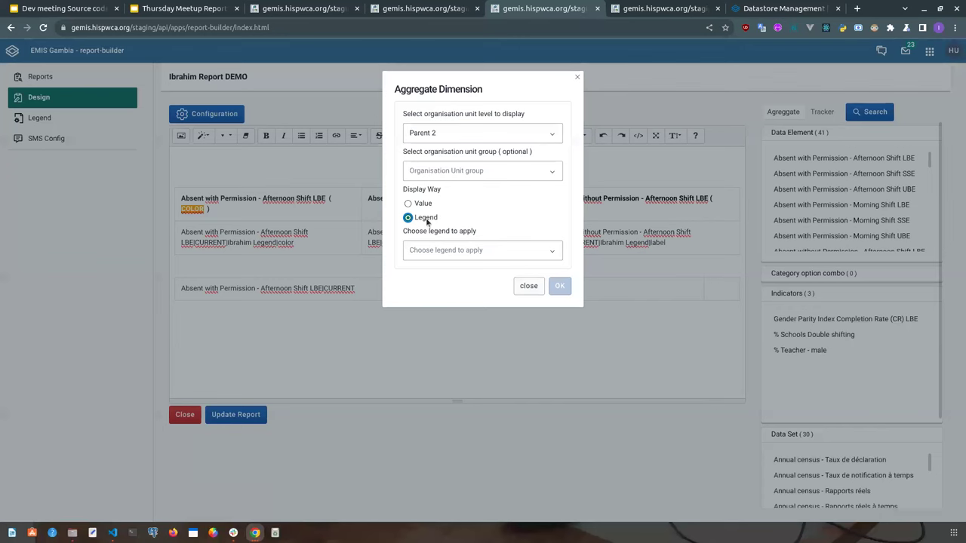
click(535, 253)
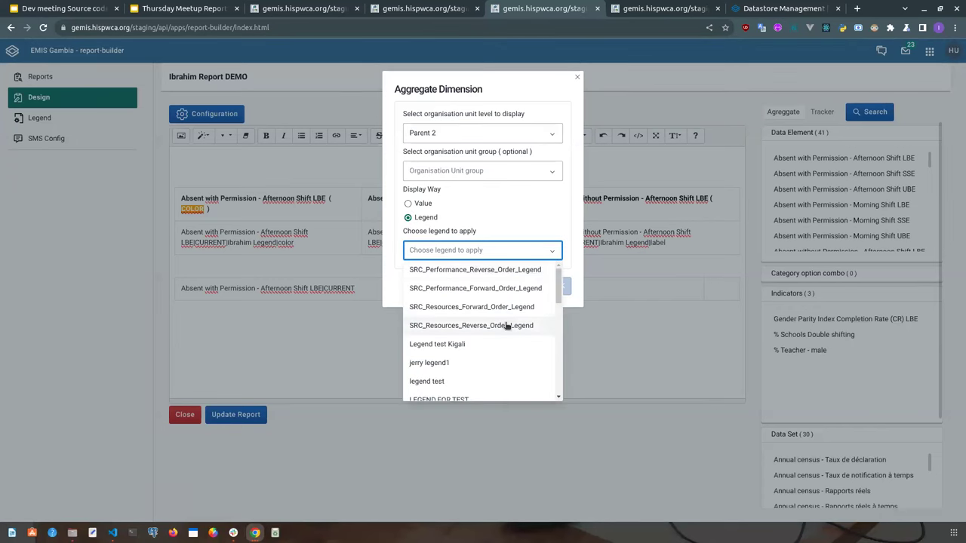
scroll(505, 327, down, 3)
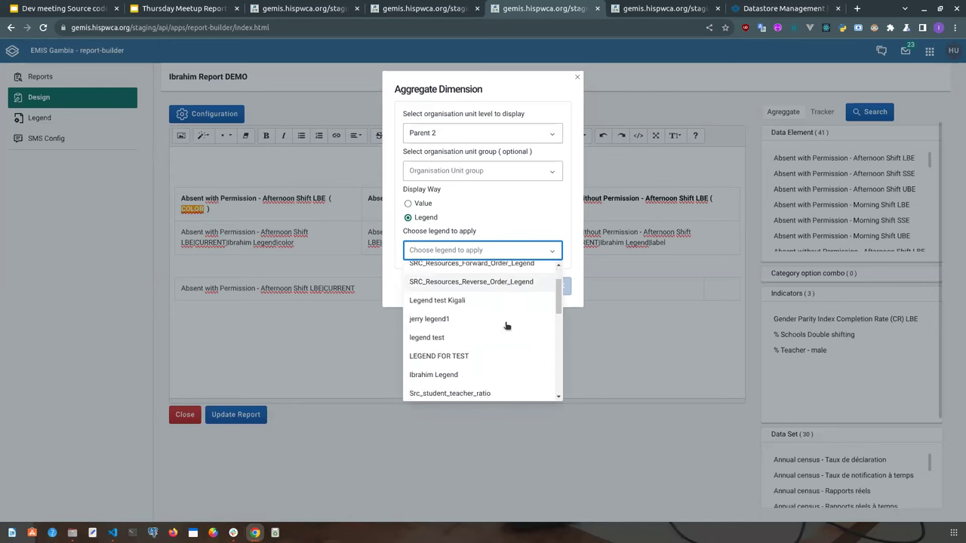
click(442, 331)
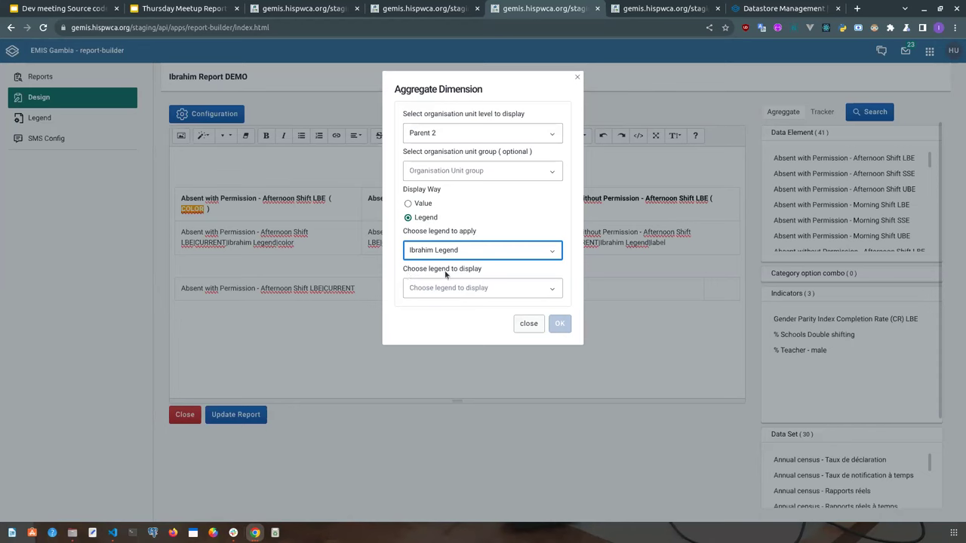
click(518, 290)
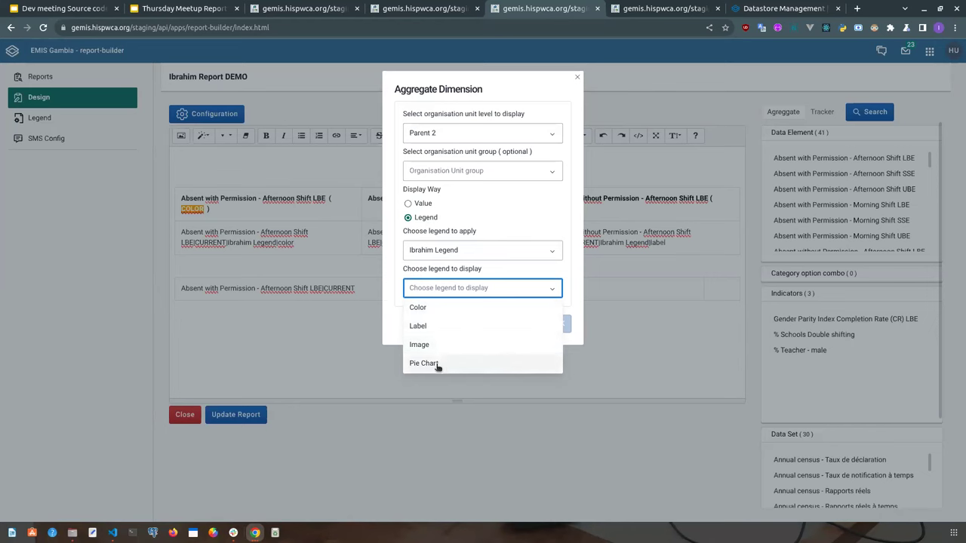
click(476, 310)
click(558, 324)
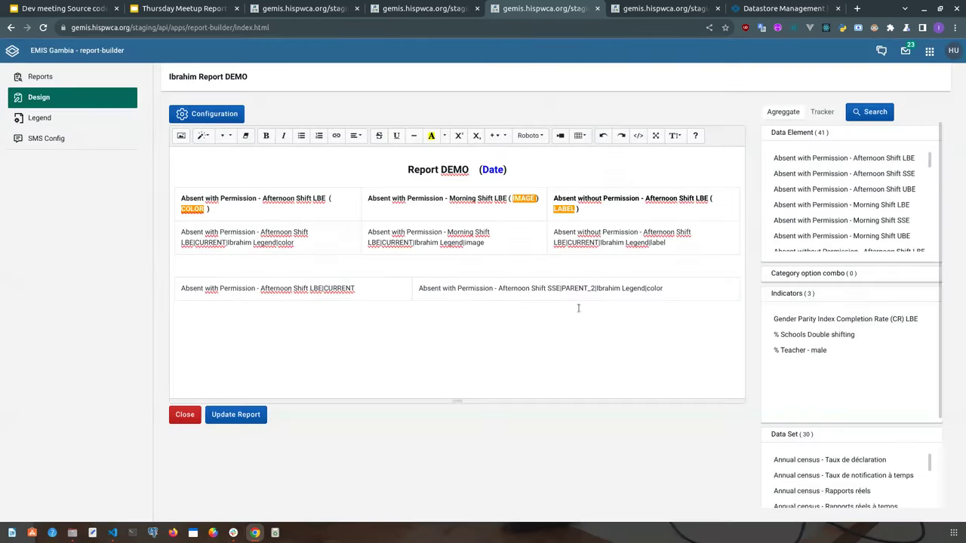
Examine the data element, PARENT_2 level and legend parts of the second cell's placeholder and compare them with the first cell's
drag(559, 293, 419, 291)
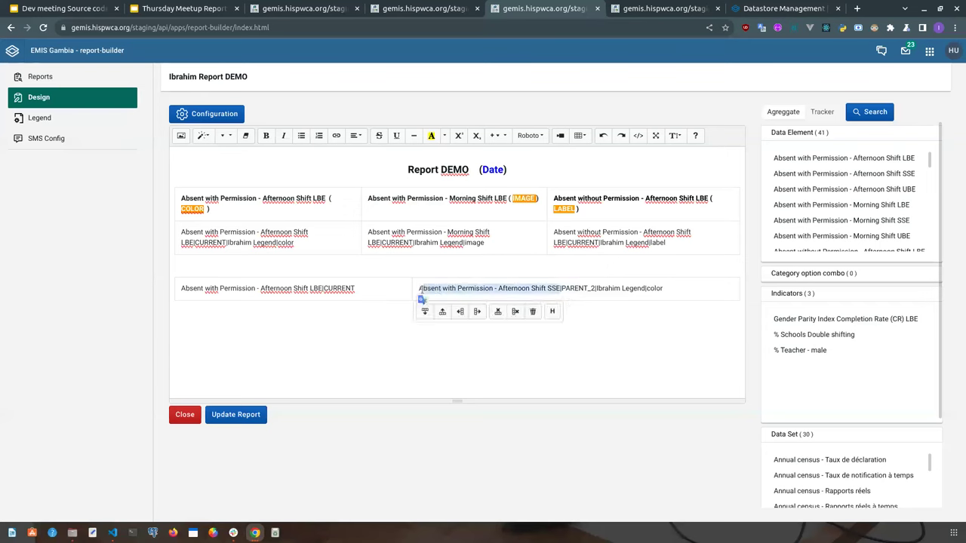
double_click(585, 290)
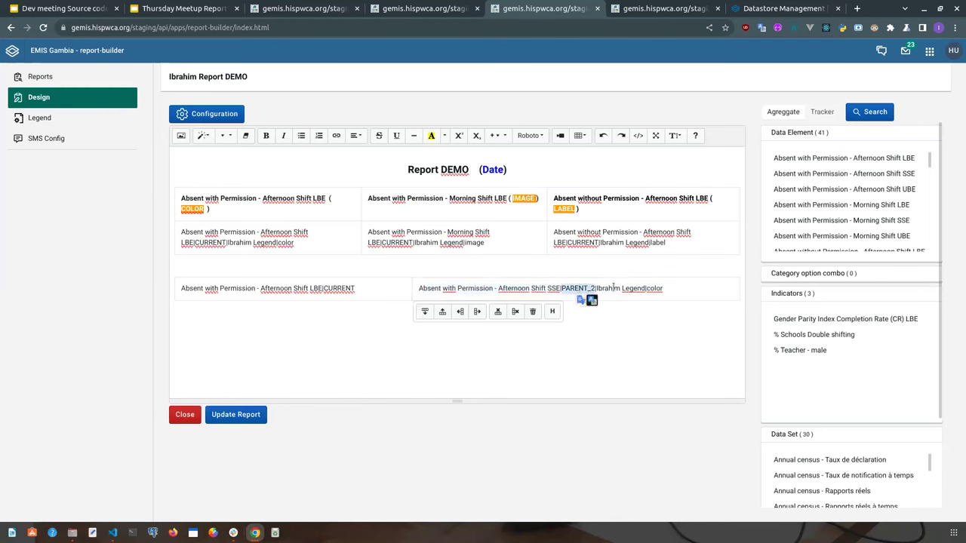
drag(601, 290, 668, 285)
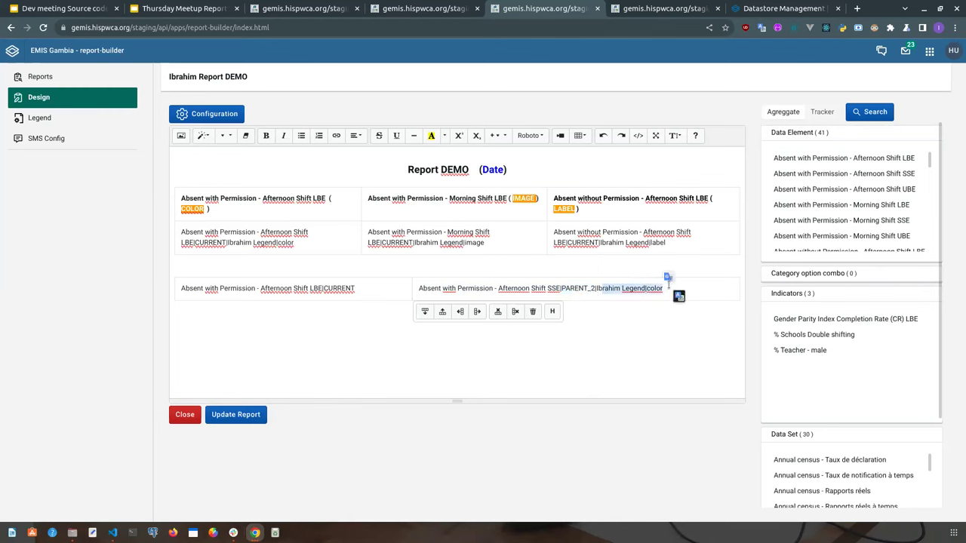
click(666, 291)
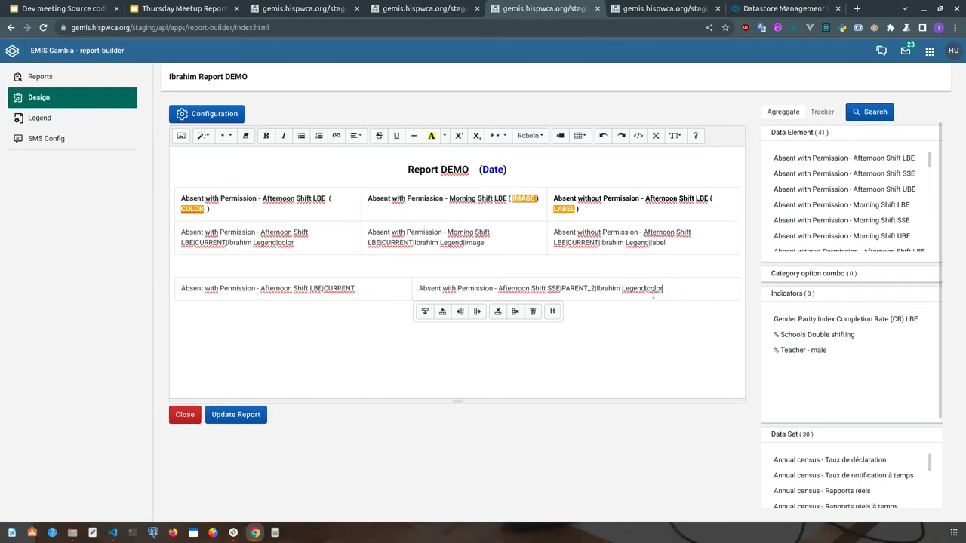
click(646, 288)
click(371, 290)
mouse_move(209, 296)
mouse_down()
mouse_move(207, 308)
mouse_move(213, 303)
mouse_up()
drag(421, 290, 664, 293)
click(706, 291)
Examine the color, image and label display types at the end of the upper table's placeholders
click(332, 239)
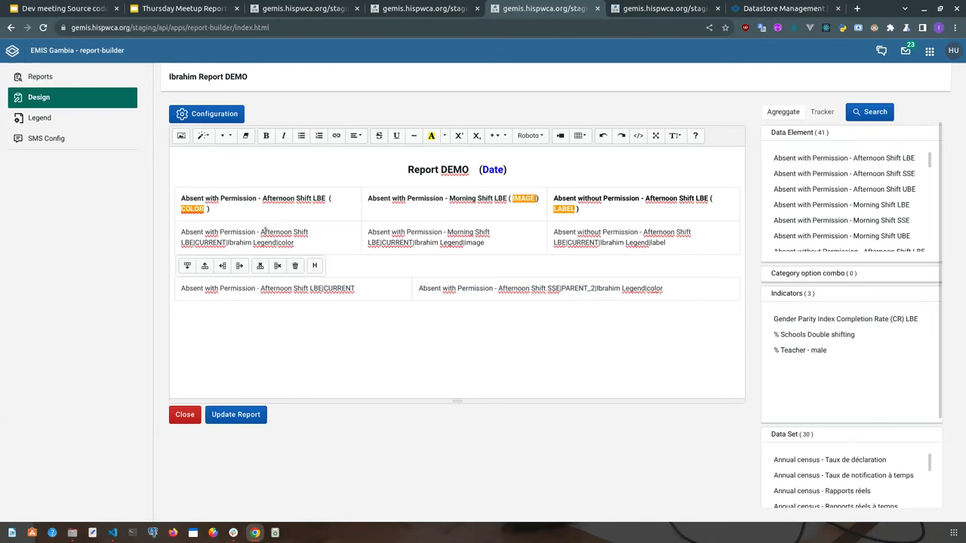
drag(205, 239, 487, 242)
double_click(285, 243)
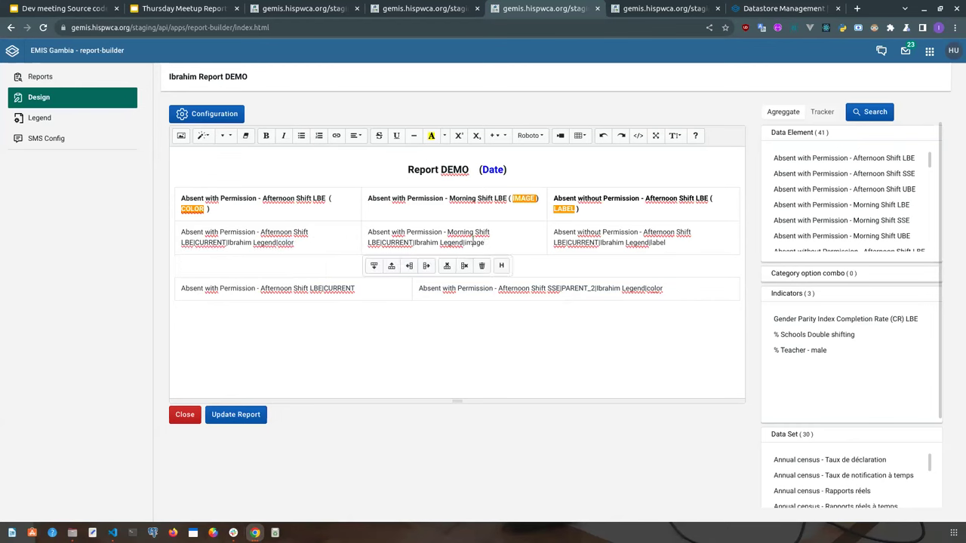
drag(485, 243, 466, 243)
click(689, 243)
drag(686, 242, 654, 254)
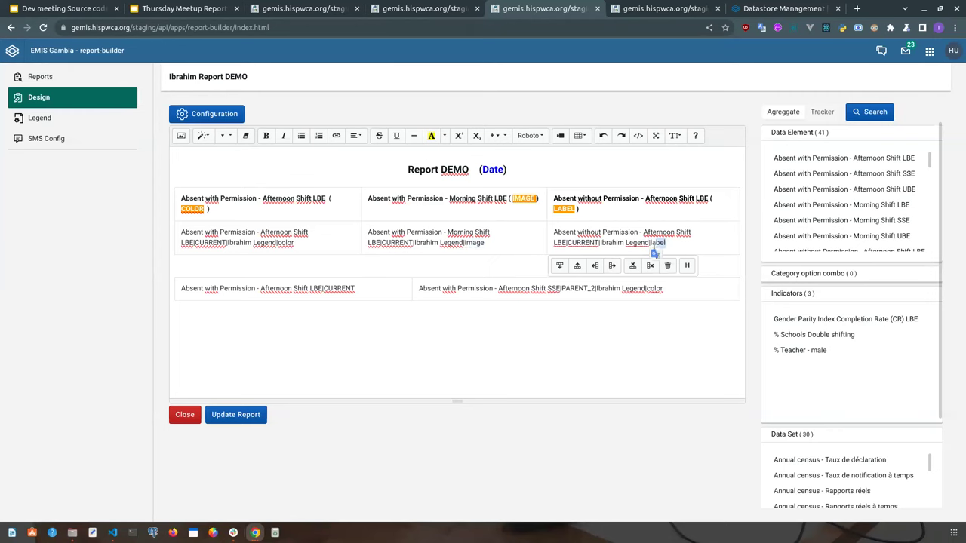
Check the generated report, then insert a one-cell table below the second table in the report design
click(427, 8)
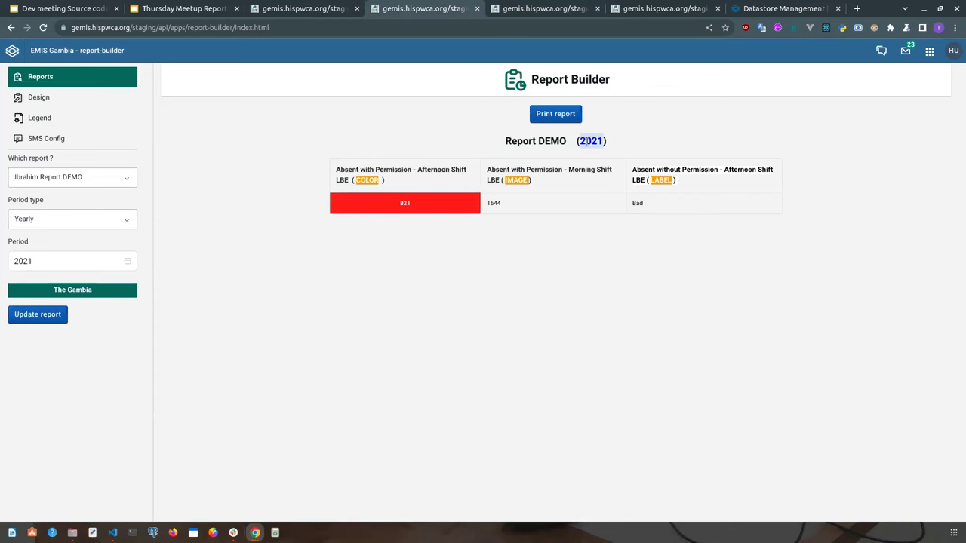
click(540, 6)
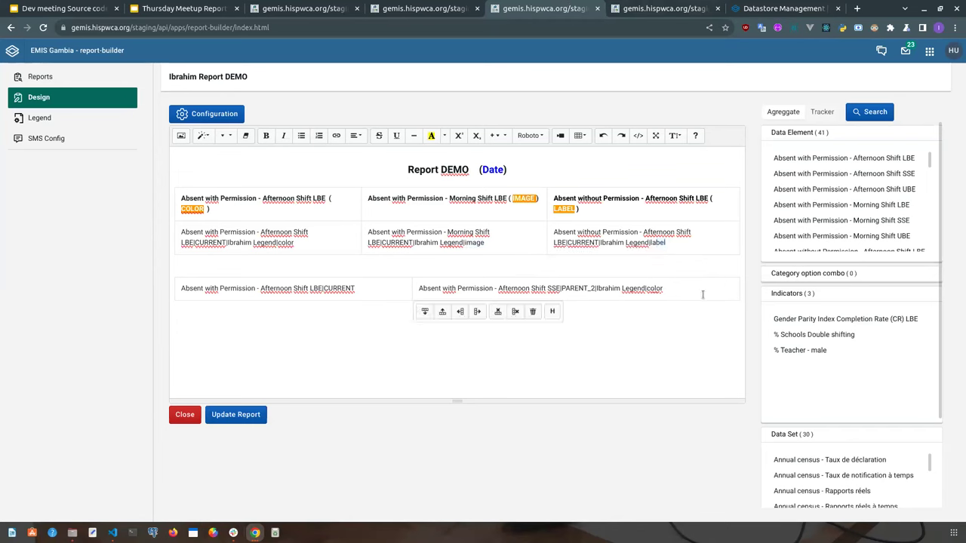
click(346, 328)
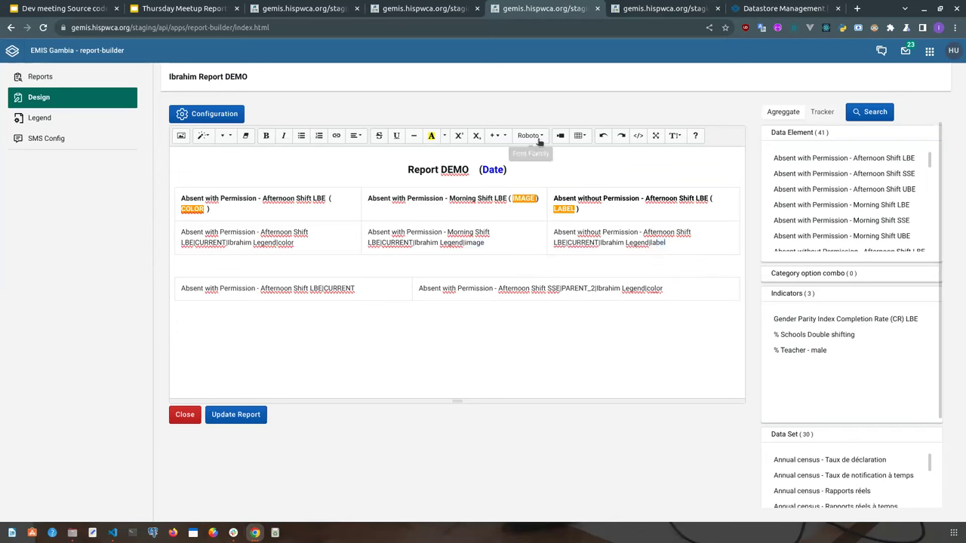
click(582, 141)
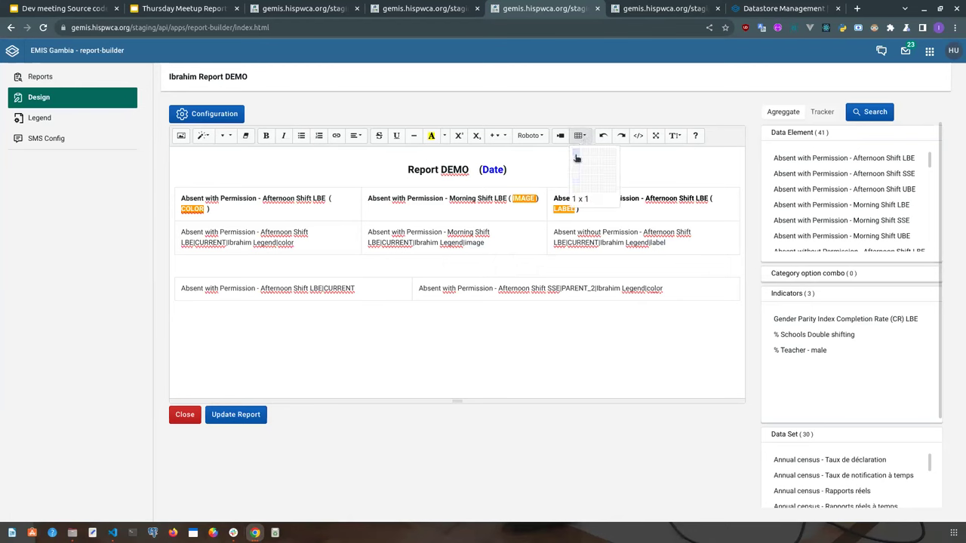
click(578, 142)
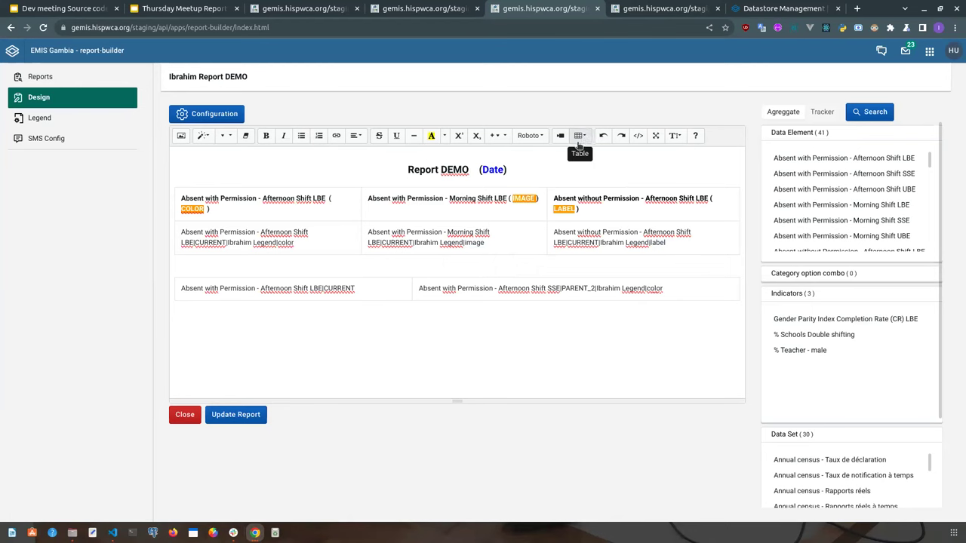
click(330, 336)
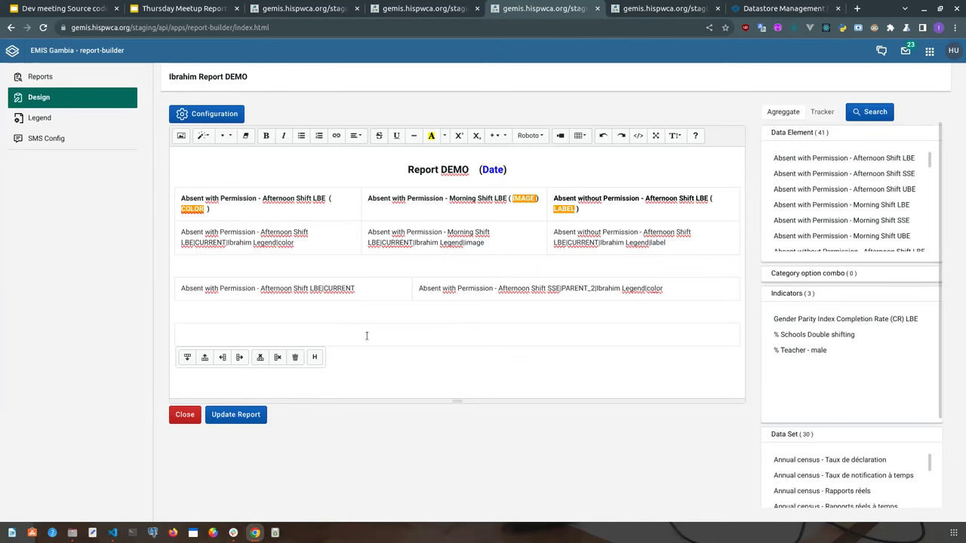
Insert the Date item from Others Elements into the new one-cell table
click(801, 134)
click(804, 175)
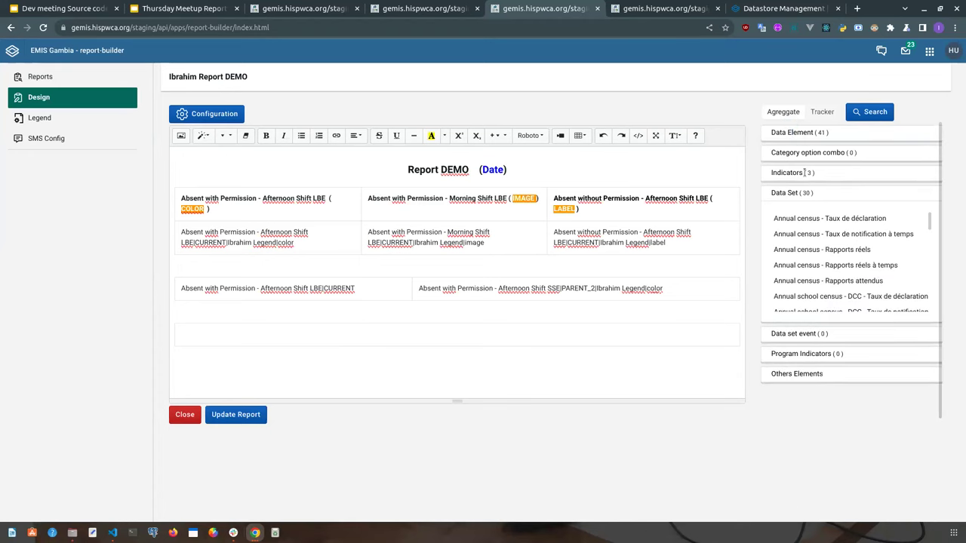
click(797, 194)
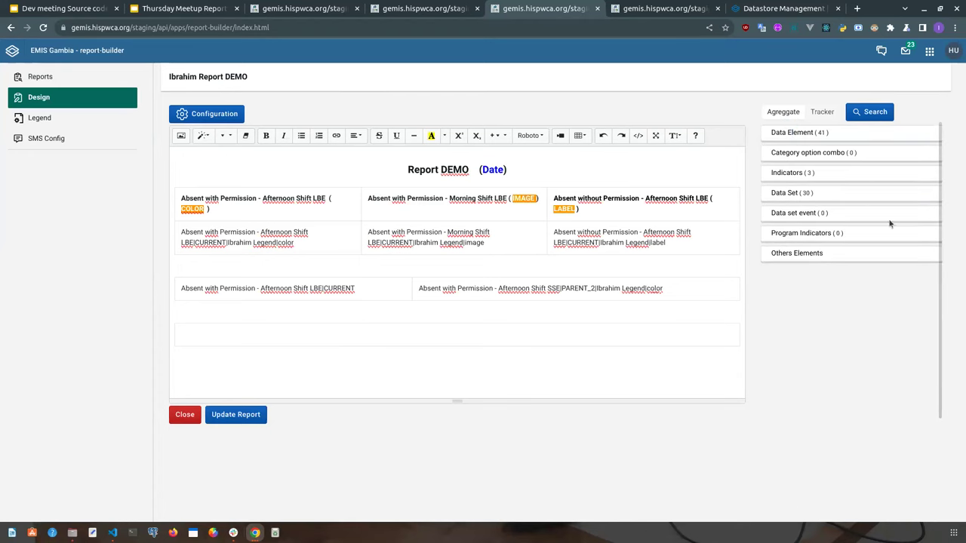
click(800, 257)
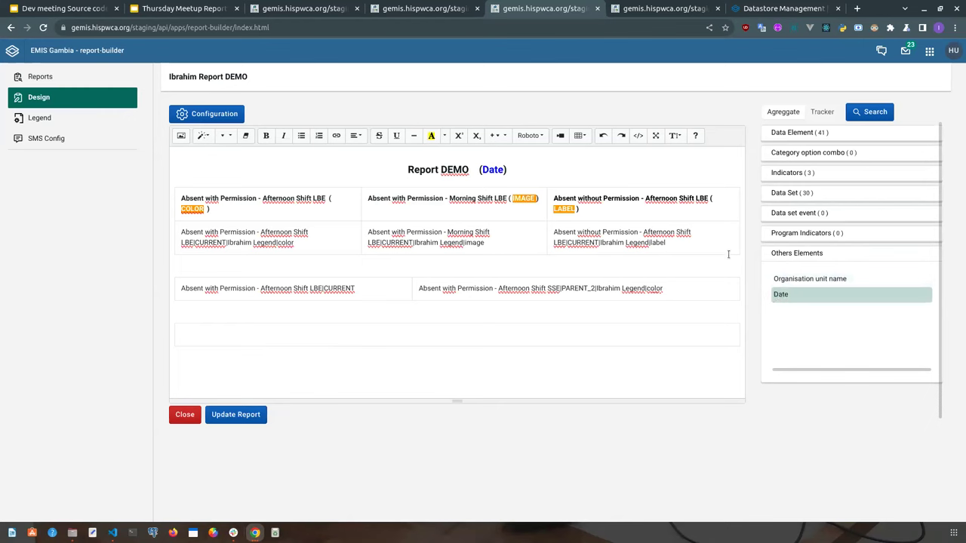
click(427, 13)
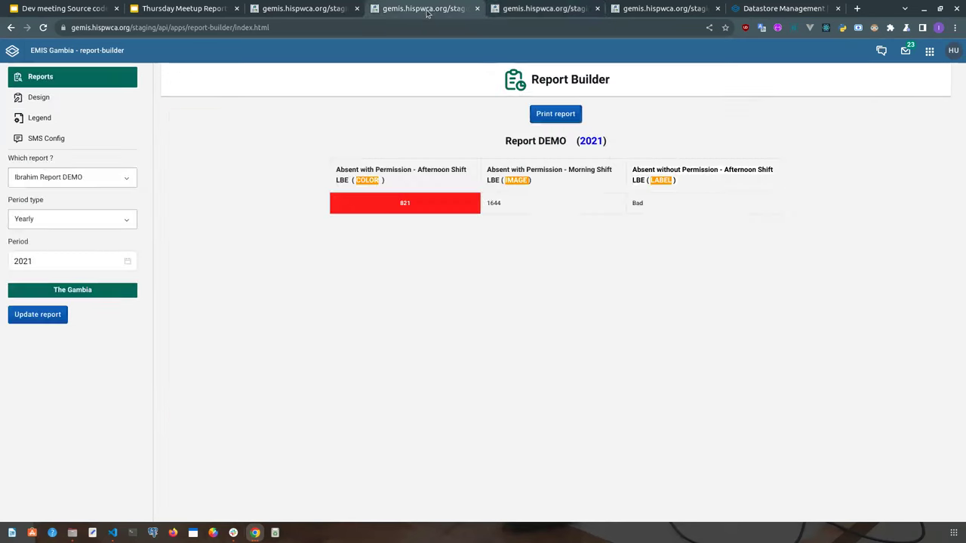
double_click(589, 142)
click(543, 8)
click(409, 338)
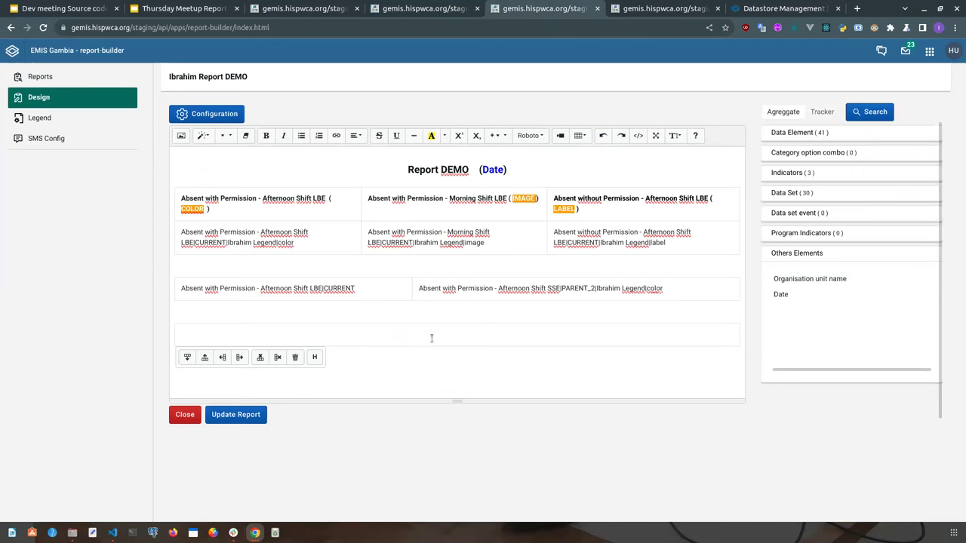
click(791, 296)
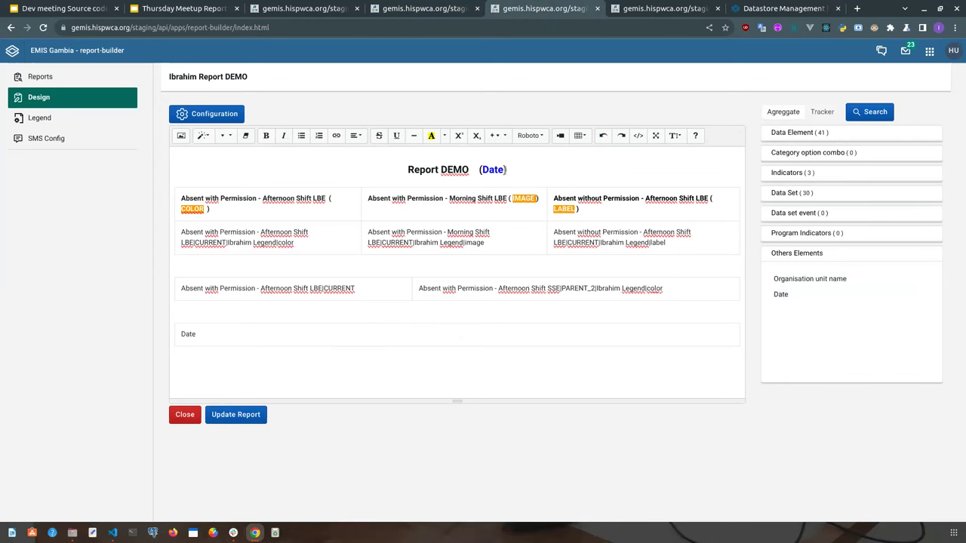
Examine the Date placeholder in the design's title and compare it with the title of the generated report
click(489, 172)
double_click(486, 174)
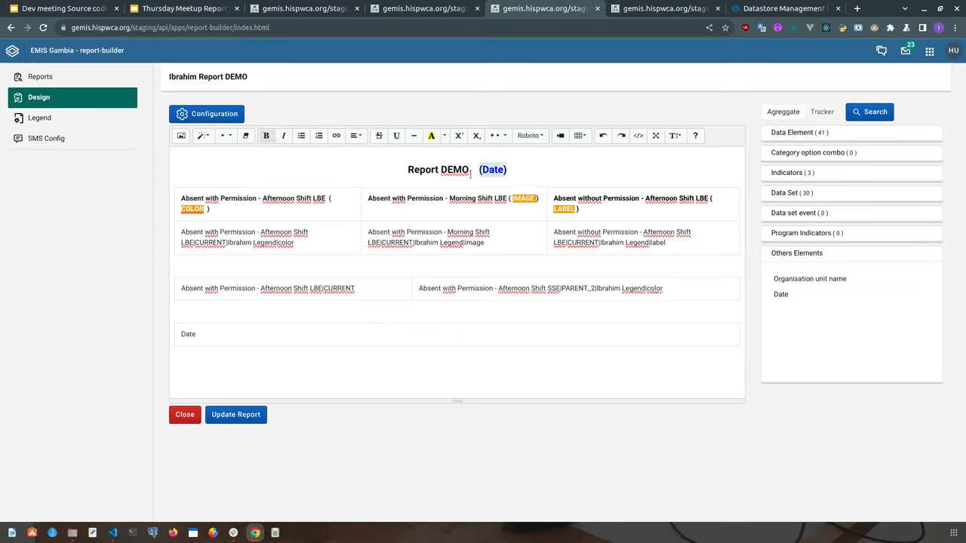
click(490, 170)
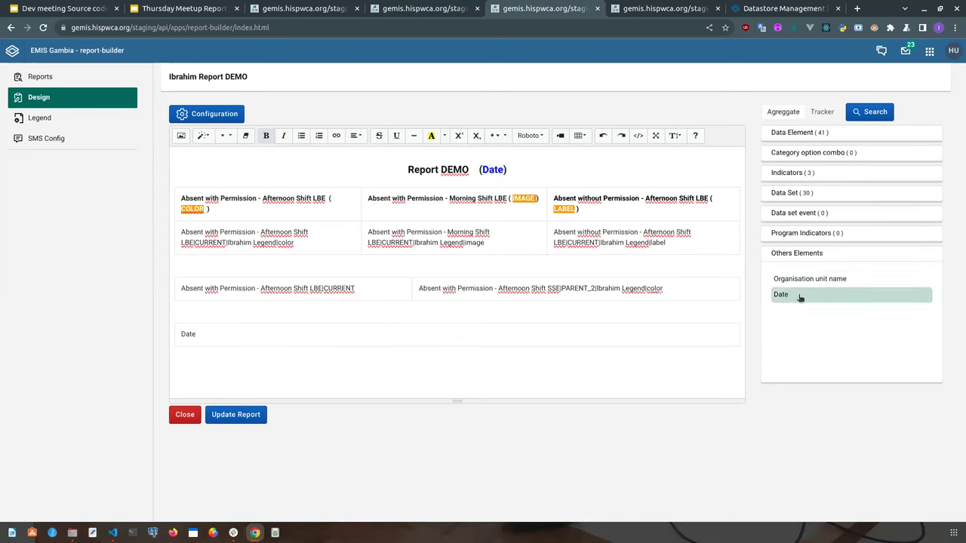
click(421, 5)
click(478, 287)
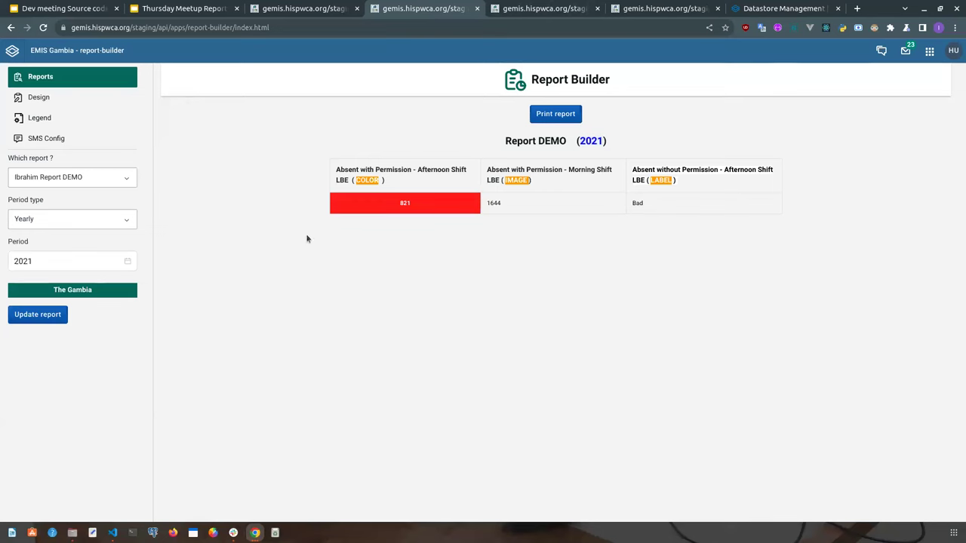
Regenerate the demo report for 2021, dismiss the notification, and view the available yearly periods
click(34, 314)
click(44, 314)
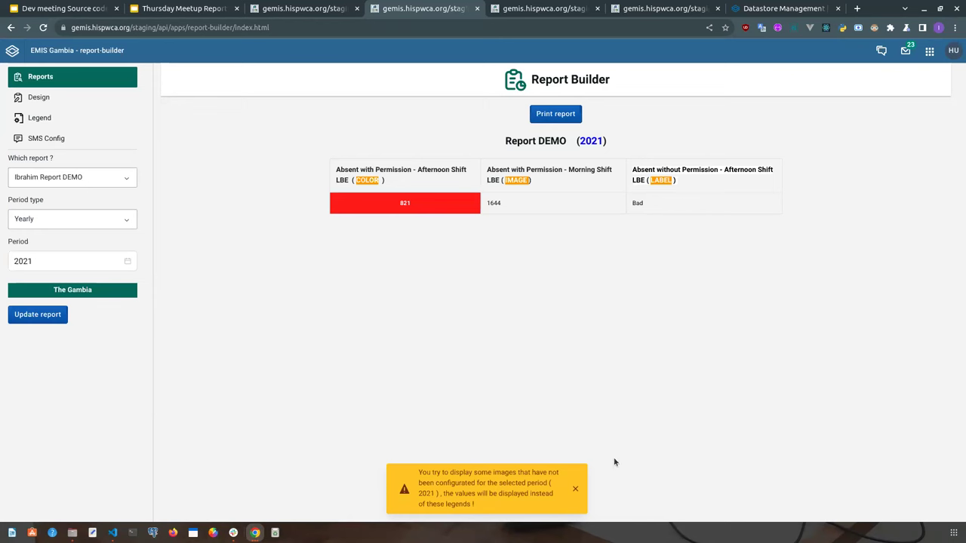
click(575, 490)
click(70, 261)
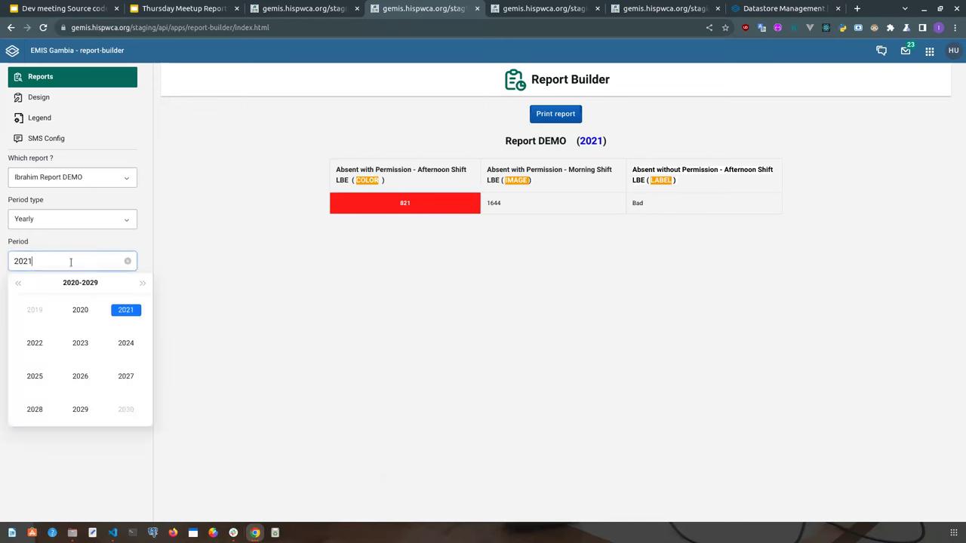
click(317, 329)
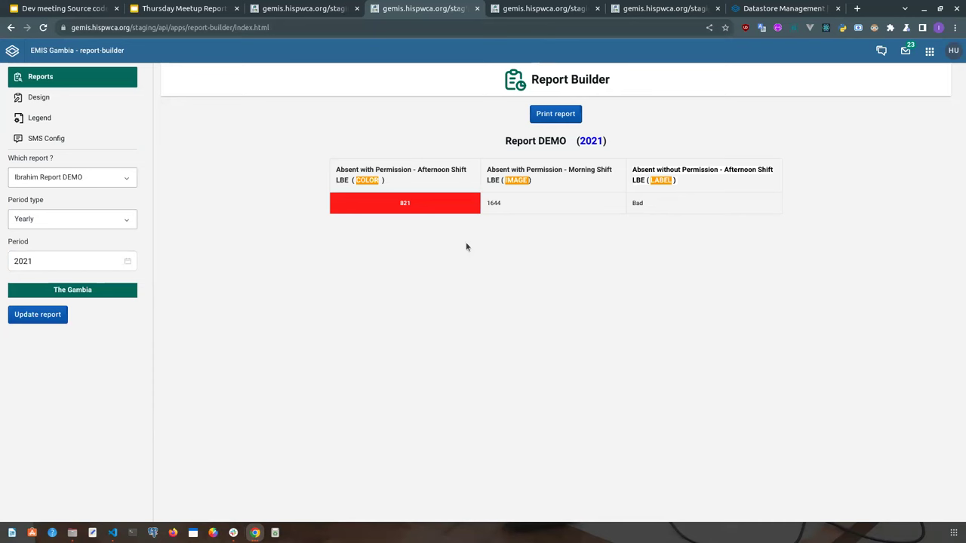
Reload the app in the browser tab holding the SMS configuration and start a new legend
click(567, 10)
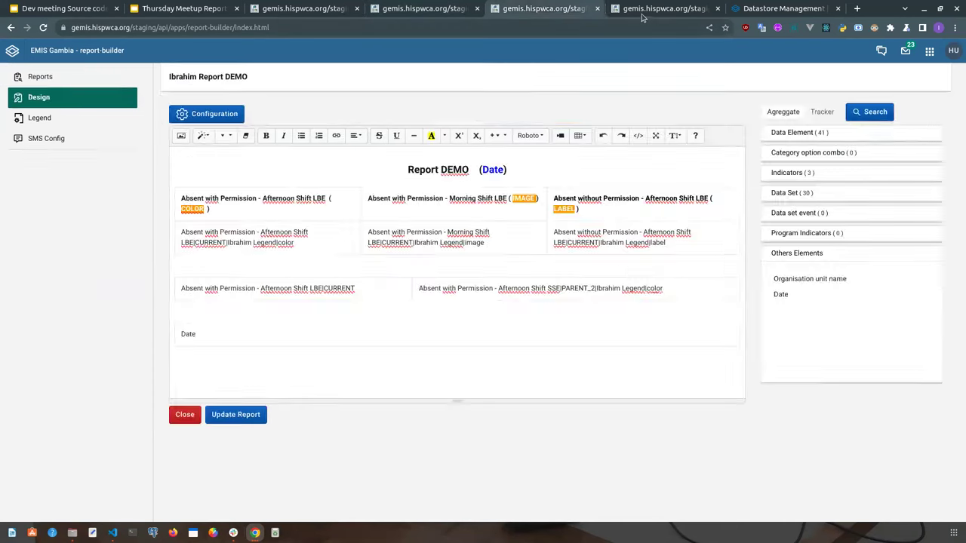
click(649, 9)
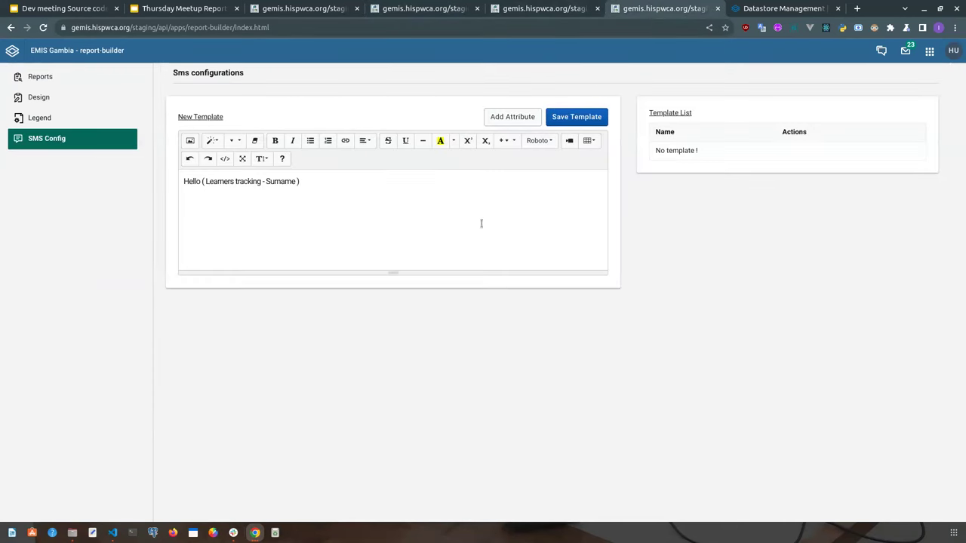
click(43, 28)
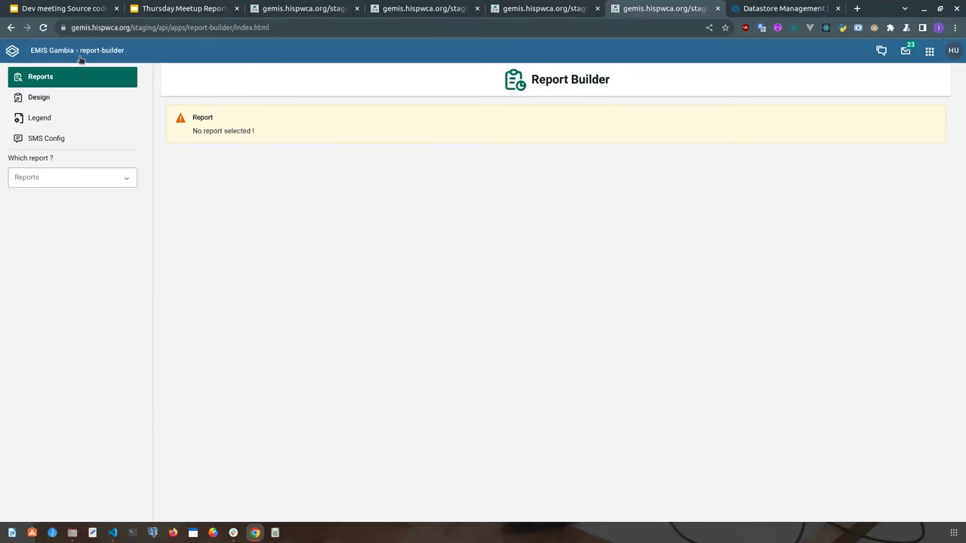
click(47, 123)
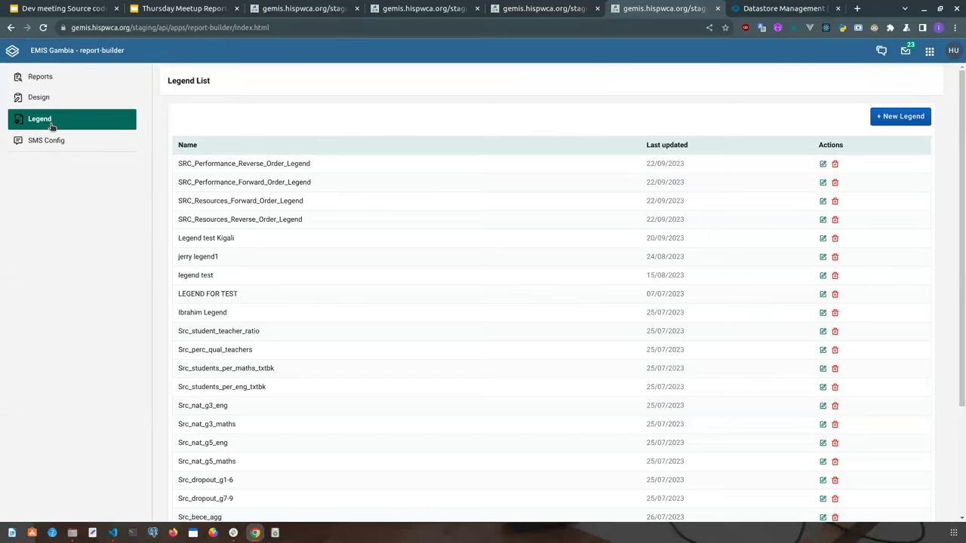
click(909, 120)
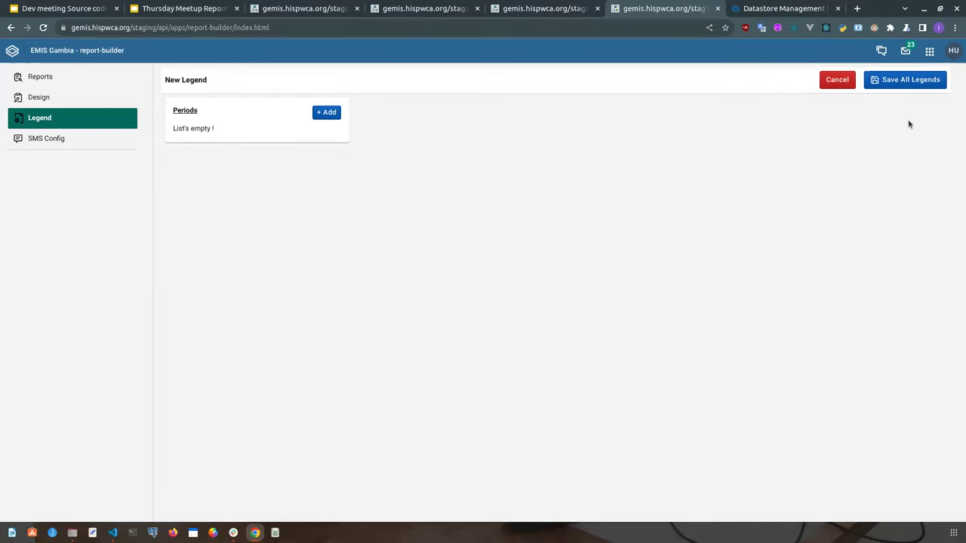
Start adding a period to the new legend and examine its required start date and optional end date
click(327, 115)
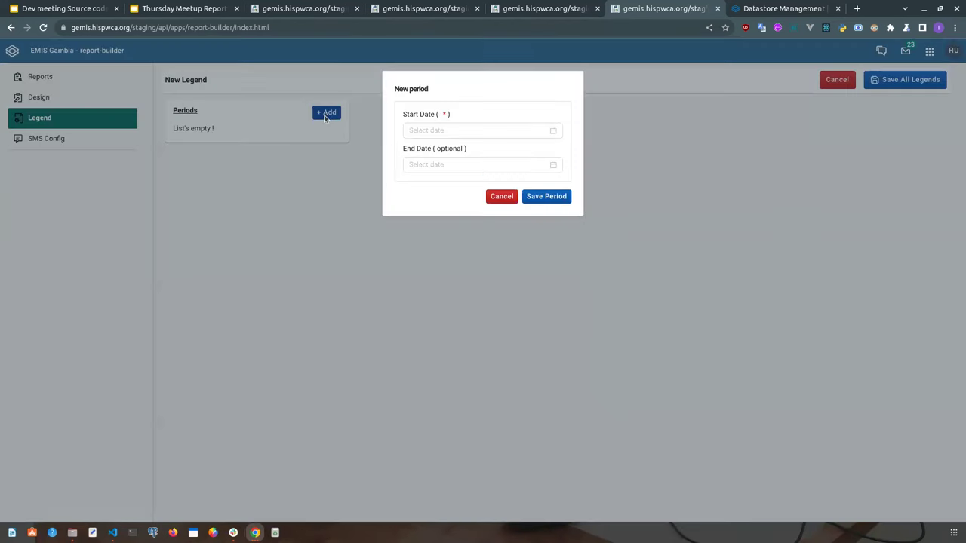
click(433, 130)
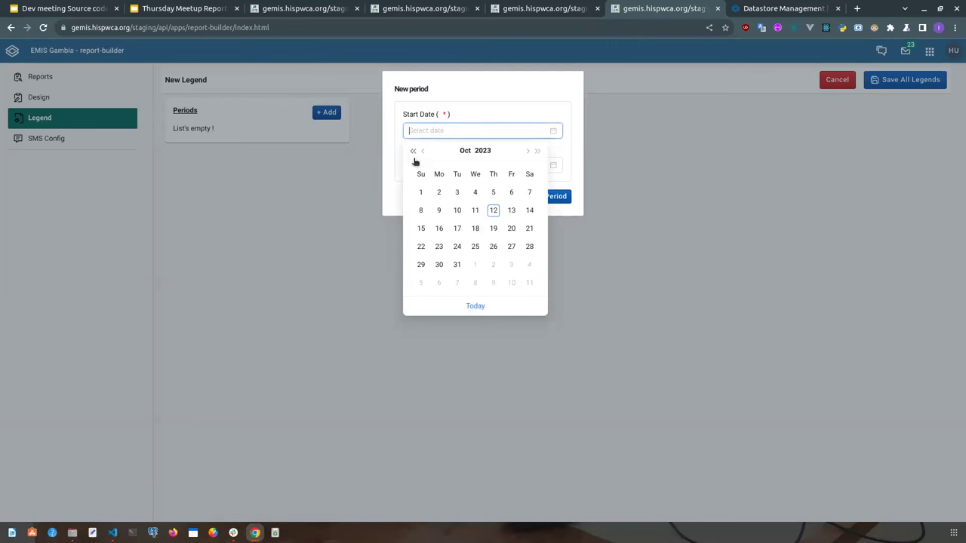
click(405, 123)
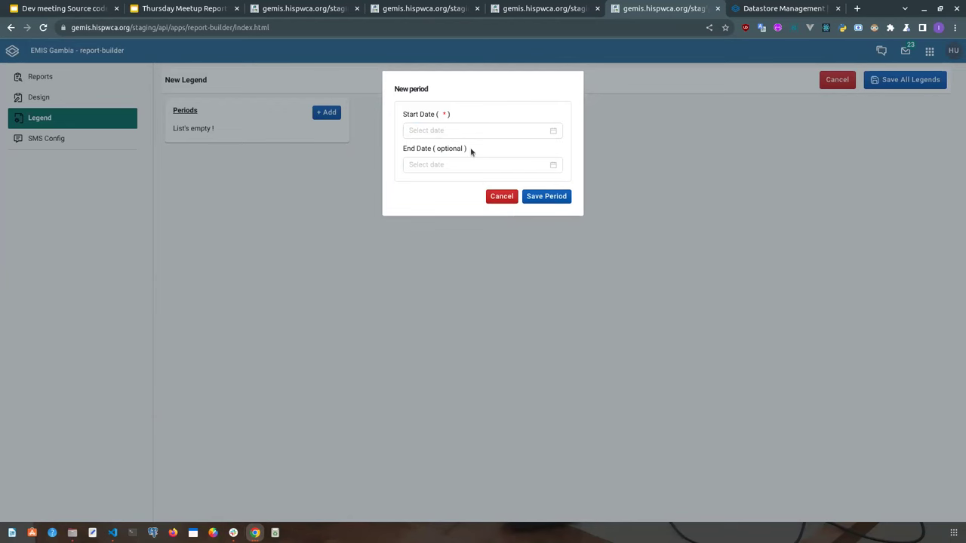
drag(404, 149, 469, 155)
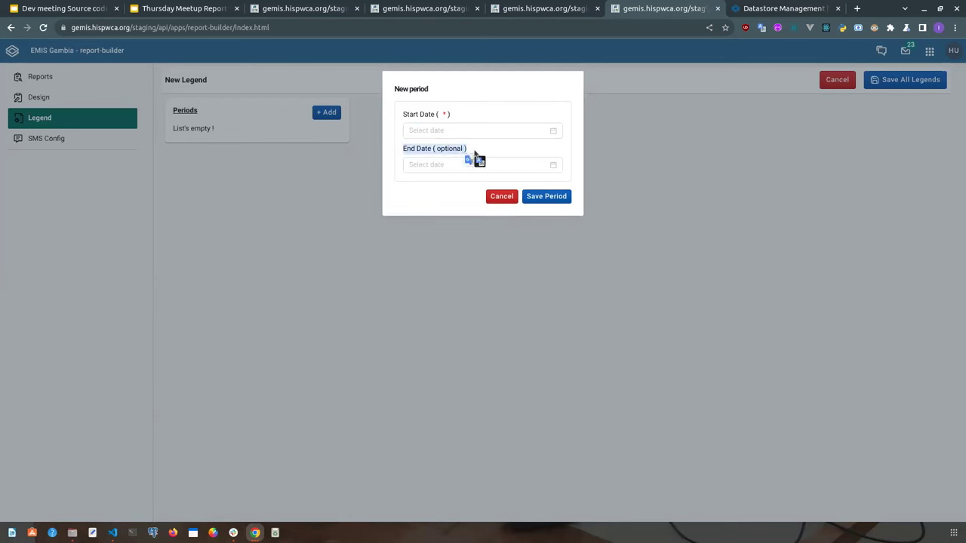
drag(479, 156, 530, 151)
Set the new period's start date to 2022-01-01
click(449, 129)
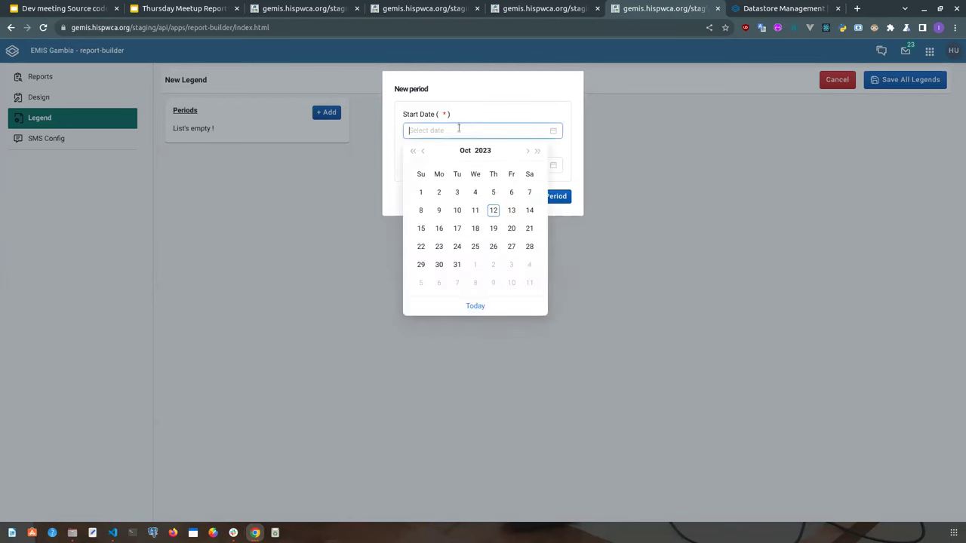
click(413, 151)
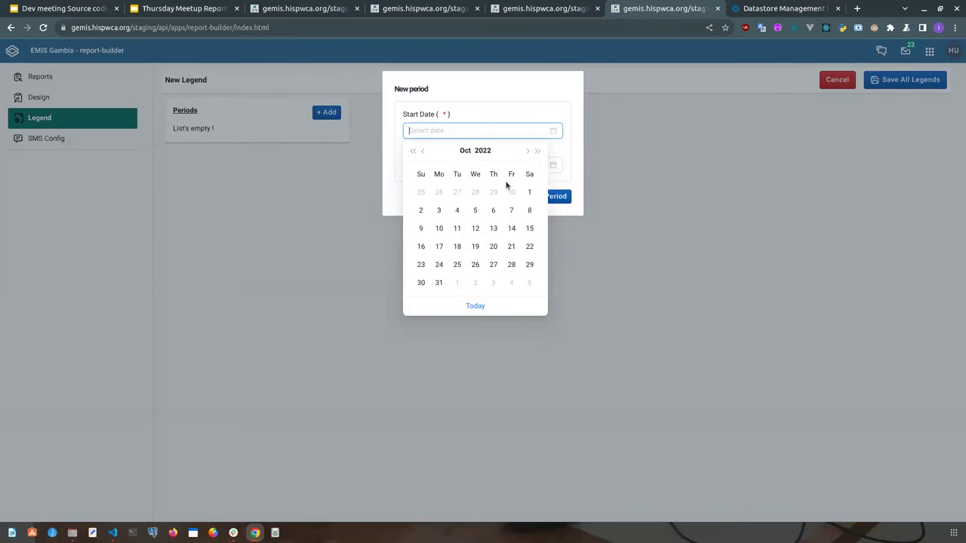
click(467, 153)
click(428, 187)
click(529, 194)
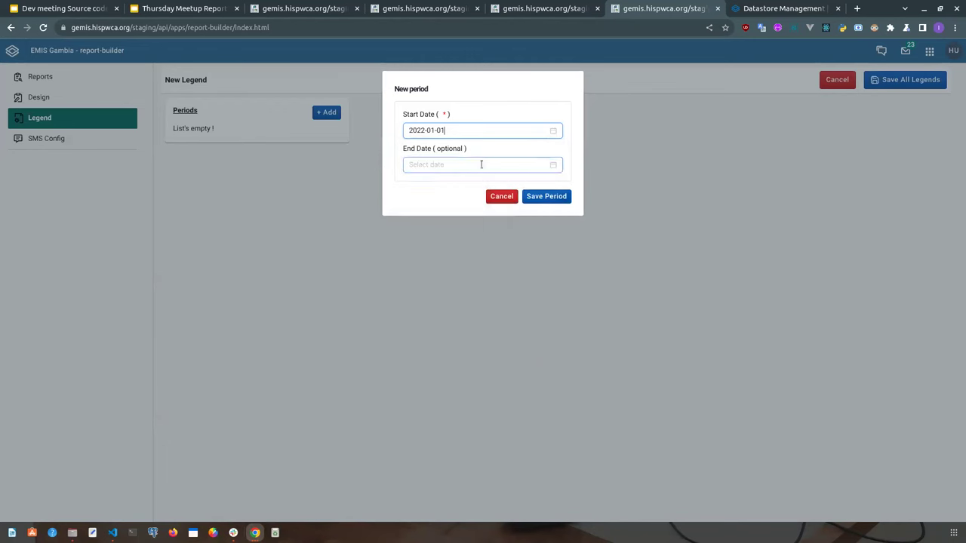
Set the new period's end date to 2022-12-31
click(489, 166)
click(464, 184)
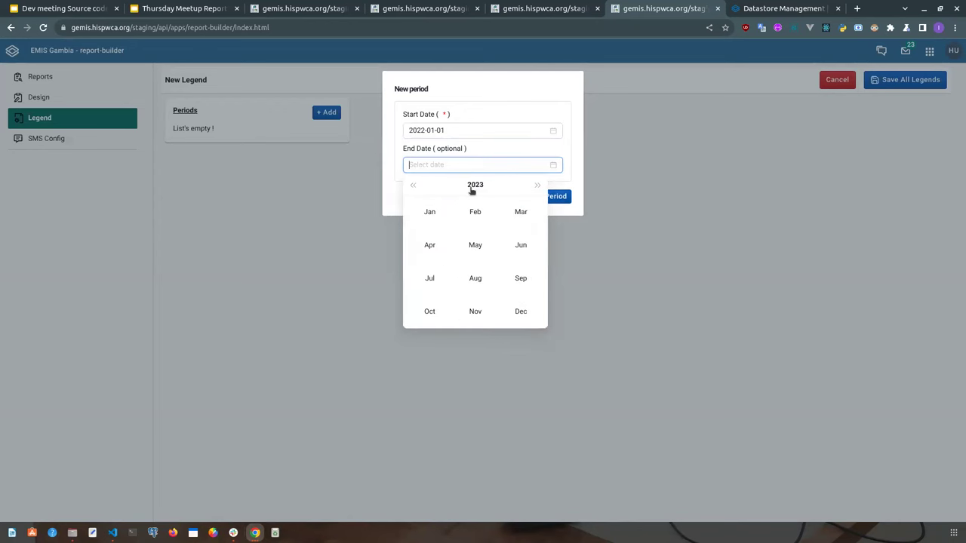
click(520, 312)
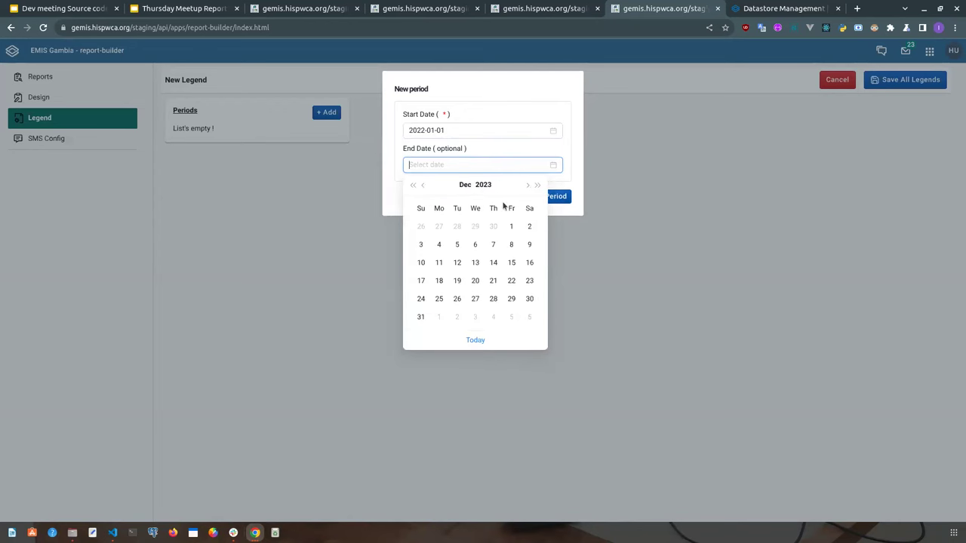
click(414, 185)
click(530, 299)
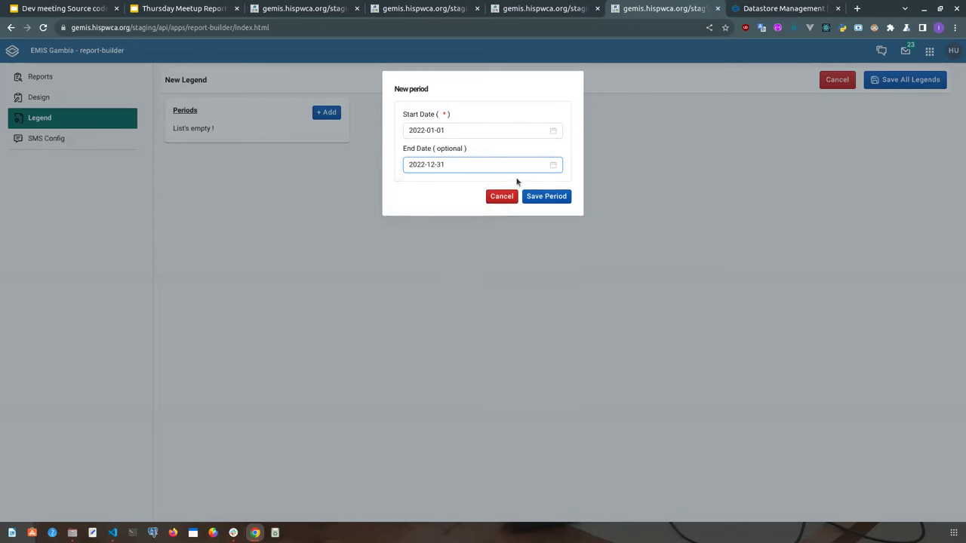
Review the start and end dates chosen for the new period
click(465, 129)
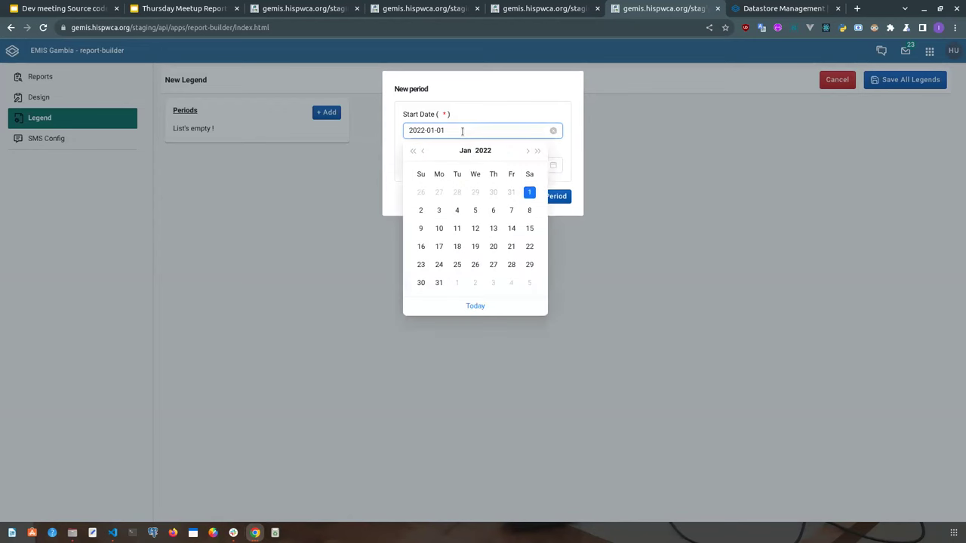
click(490, 119)
click(463, 164)
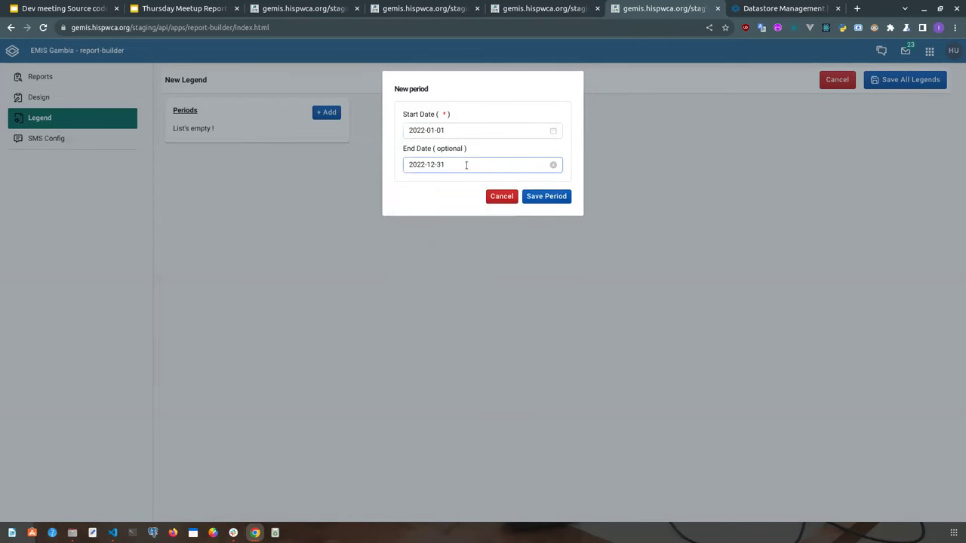
Save the 2022-01-01 to 2022-12-31 period in the new legend and open it for editing
click(513, 104)
click(536, 197)
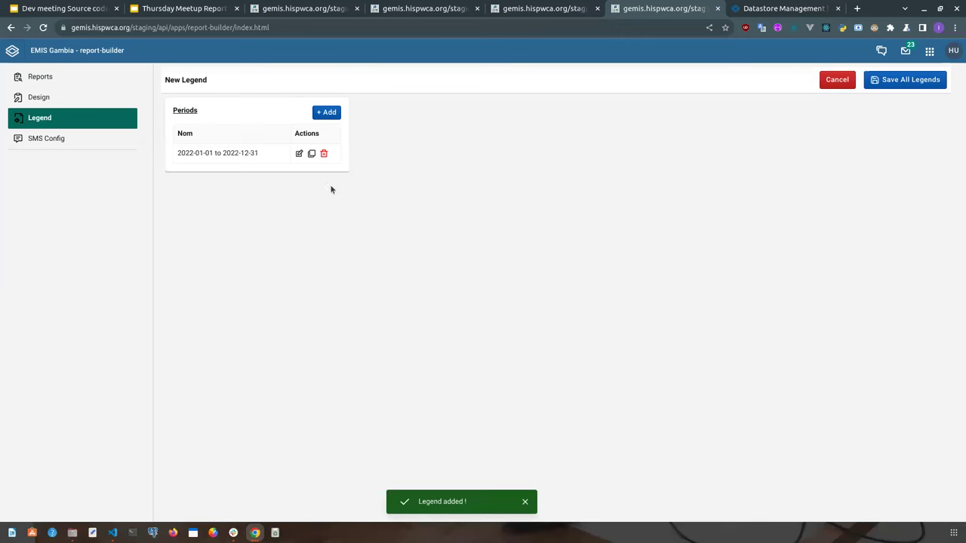
click(299, 154)
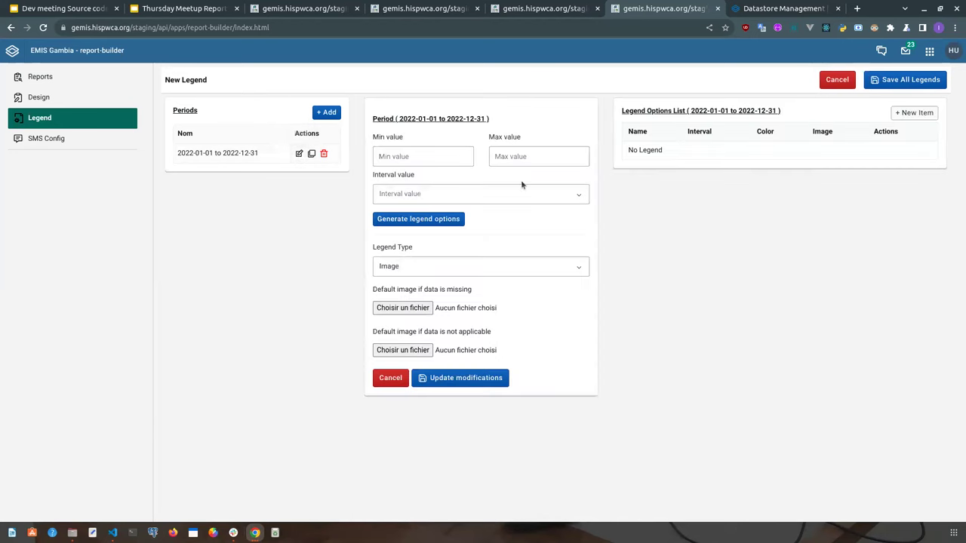
Generate the period's legend options with minimum value 1, maximum value 100 and interval value 4
click(422, 159)
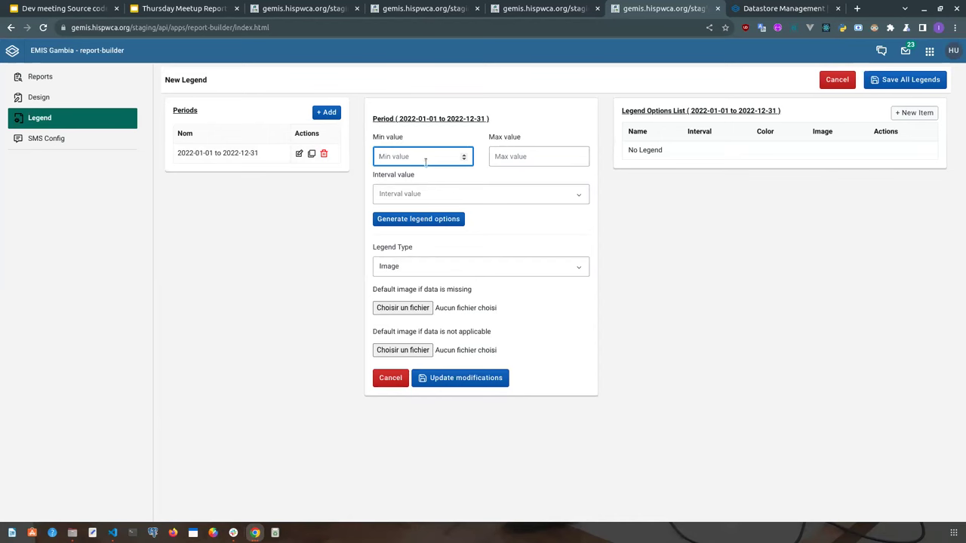
text(1)
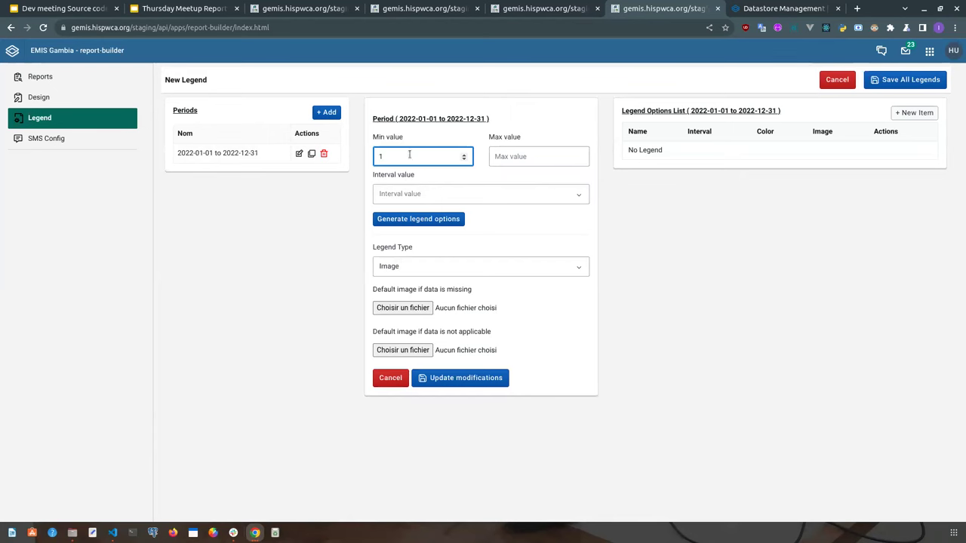
click(522, 151)
text(100)
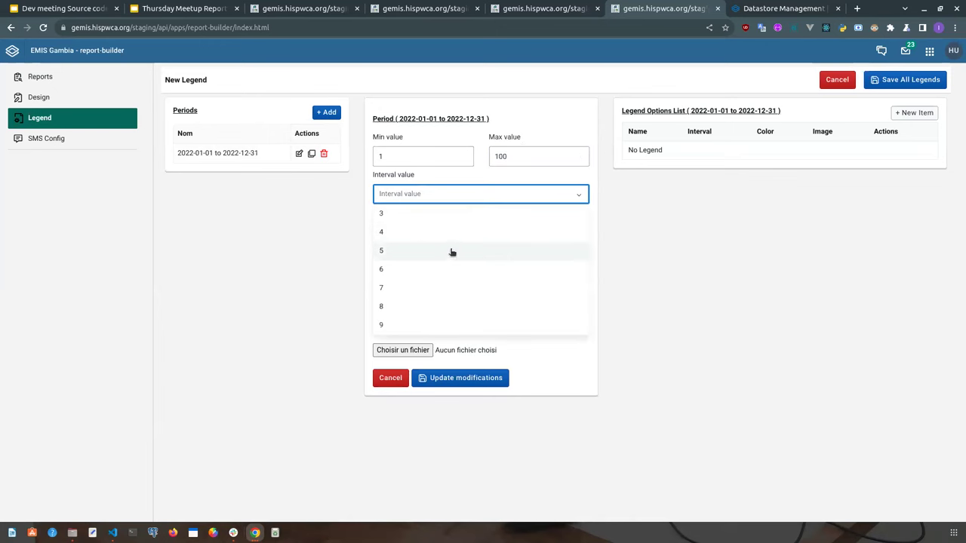
click(399, 234)
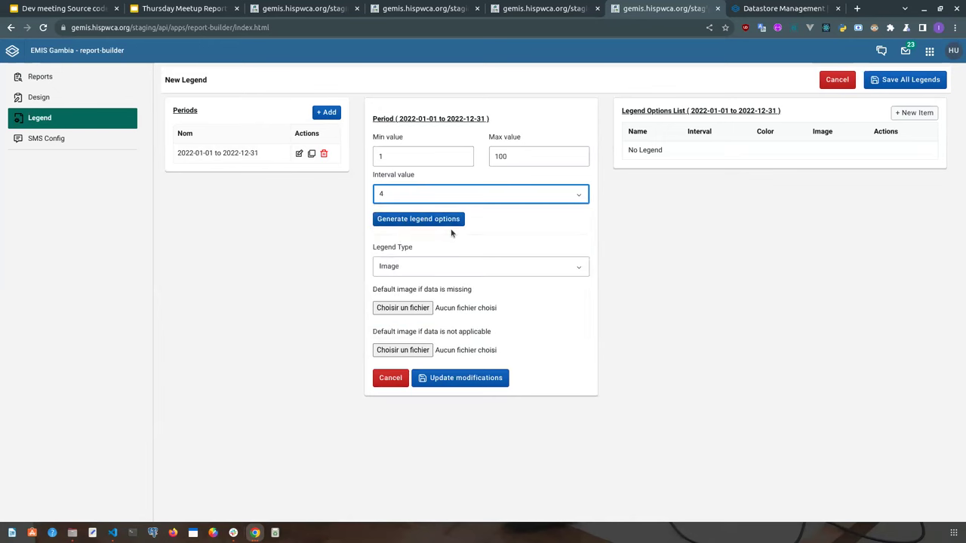
click(406, 226)
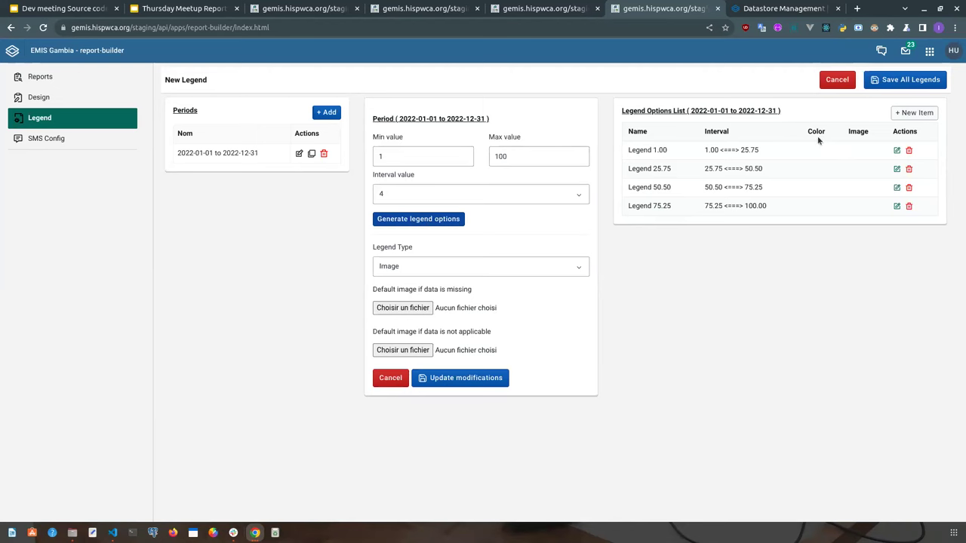
Open the legend item covering 1.00 to 25.75 and choose false.jpeg as its image
click(896, 151)
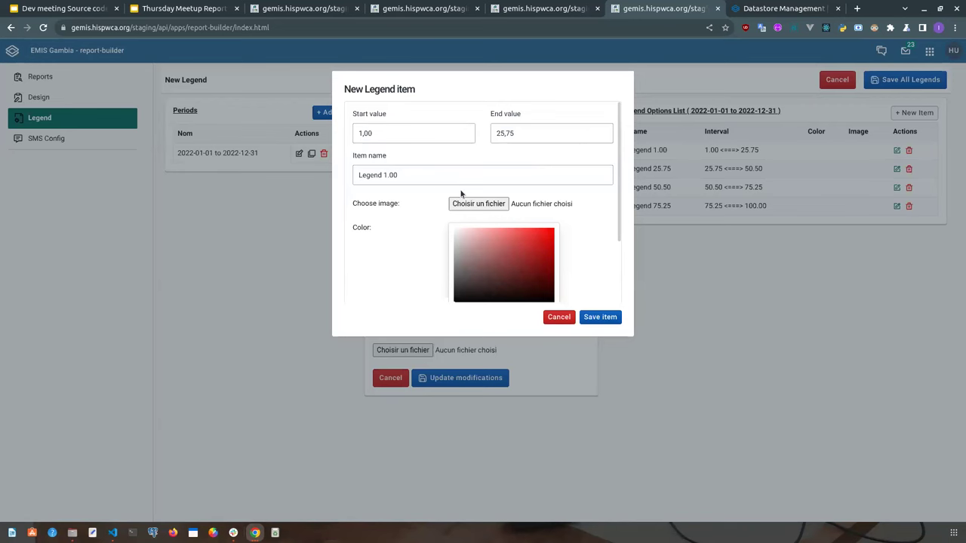
click(408, 181)
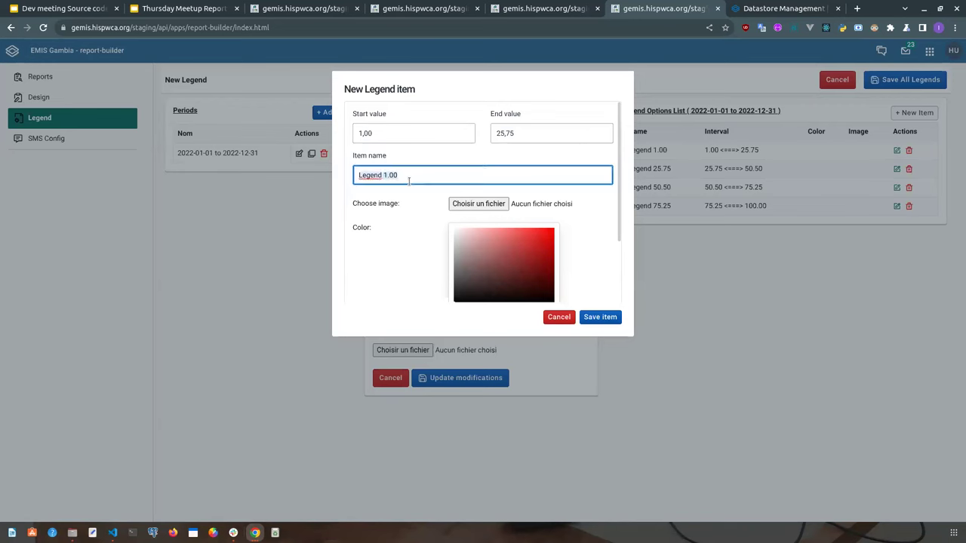
click(414, 179)
scroll(461, 175, down, 2)
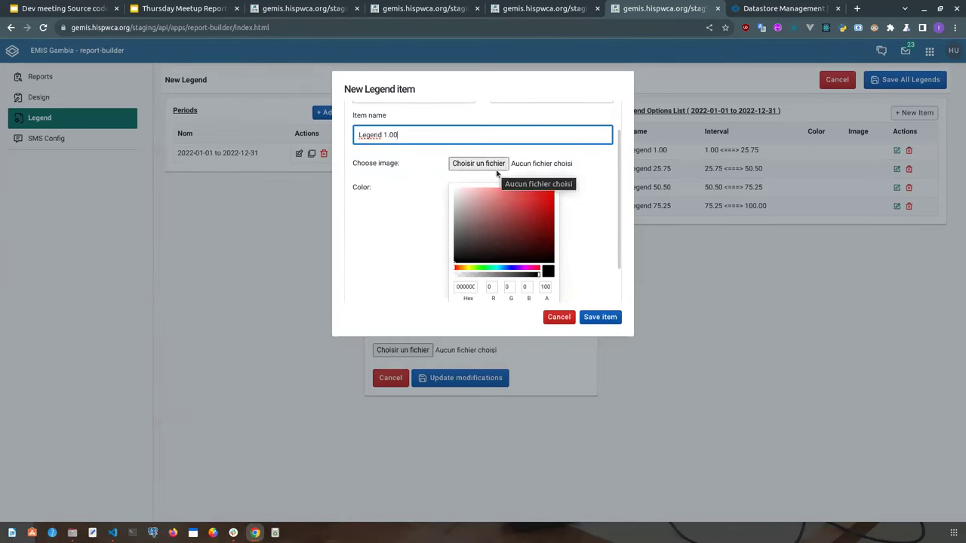
click(495, 166)
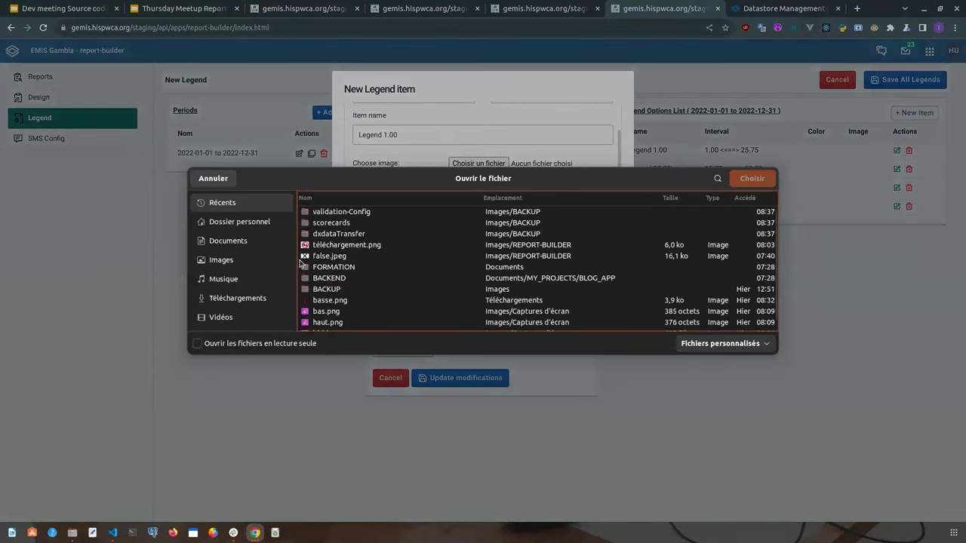
double_click(315, 260)
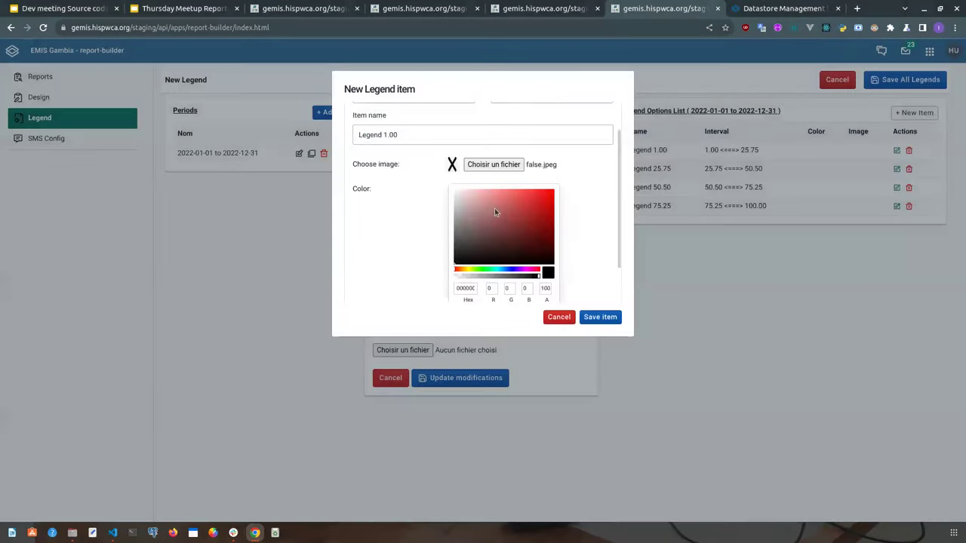
Give the legend item the dark red color #9c0000 and save the item
drag(508, 209, 609, 205)
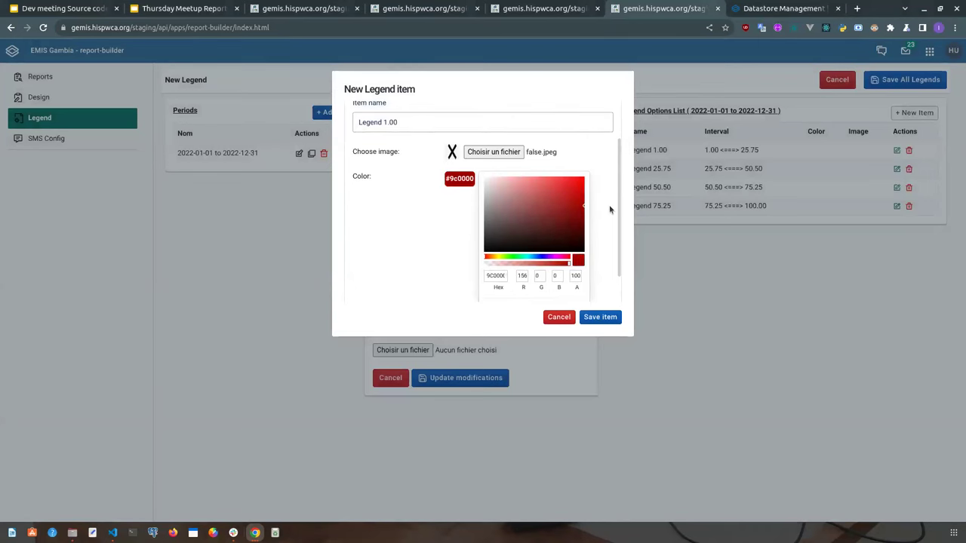
scroll(609, 205, down, 1)
scroll(605, 212, up, 3)
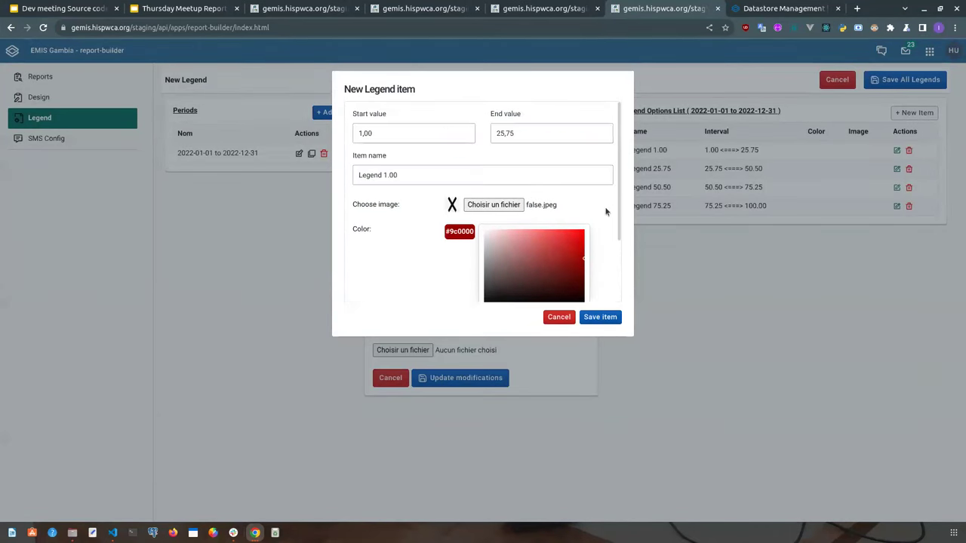
click(617, 319)
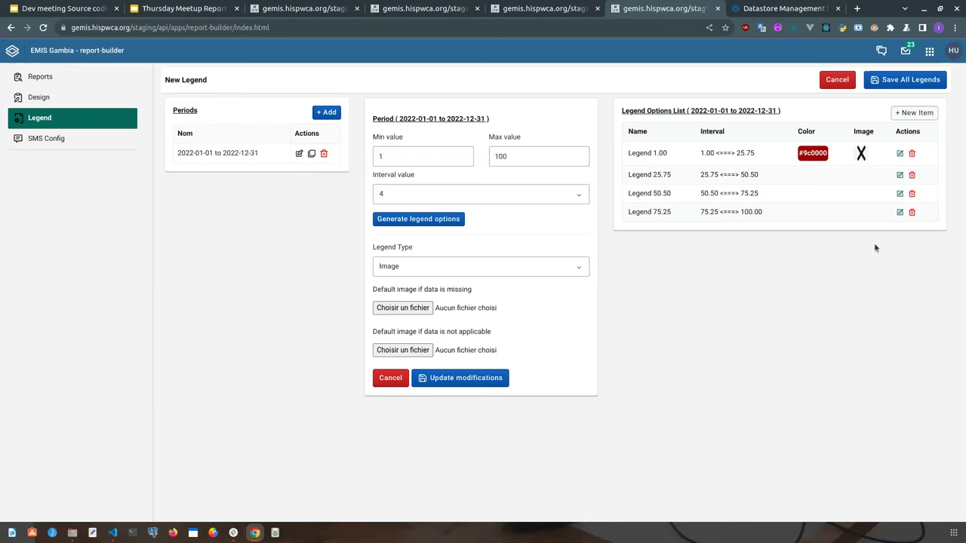
Discard the new legend and open the existing legend listed just above Src_student_teacher_ratio for editing
click(838, 85)
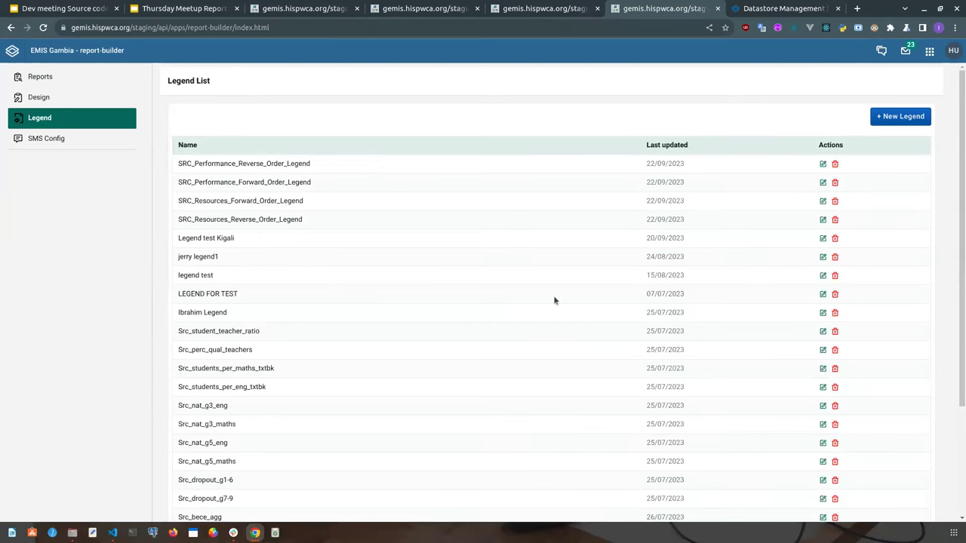
click(823, 312)
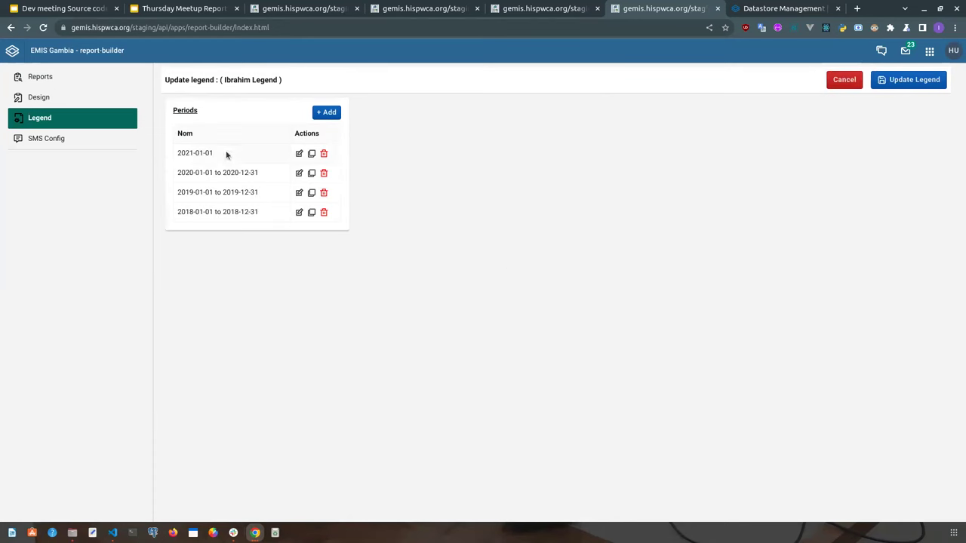
Examine the legend's periods, comparing the one starting 2021-01-01 without an end date with the 2018 one
drag(212, 154, 180, 156)
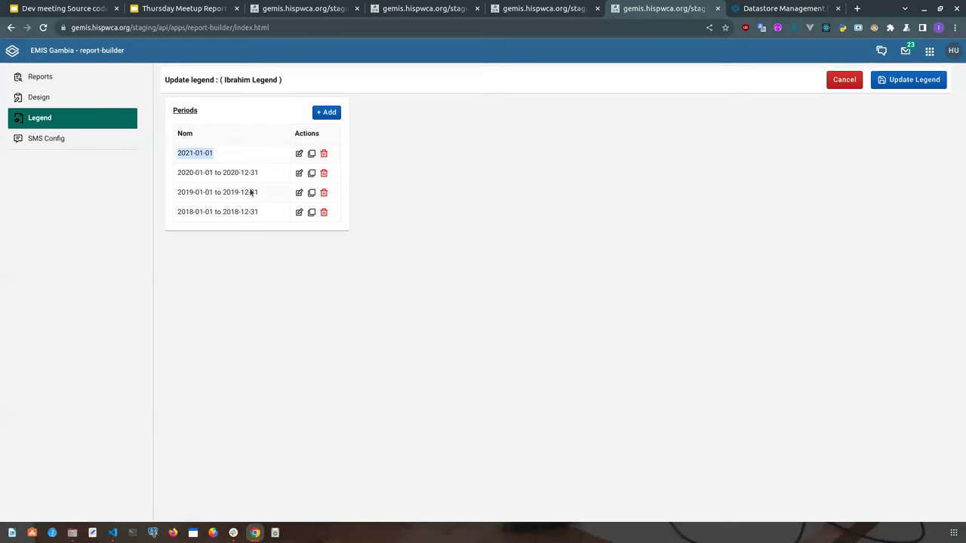
click(251, 230)
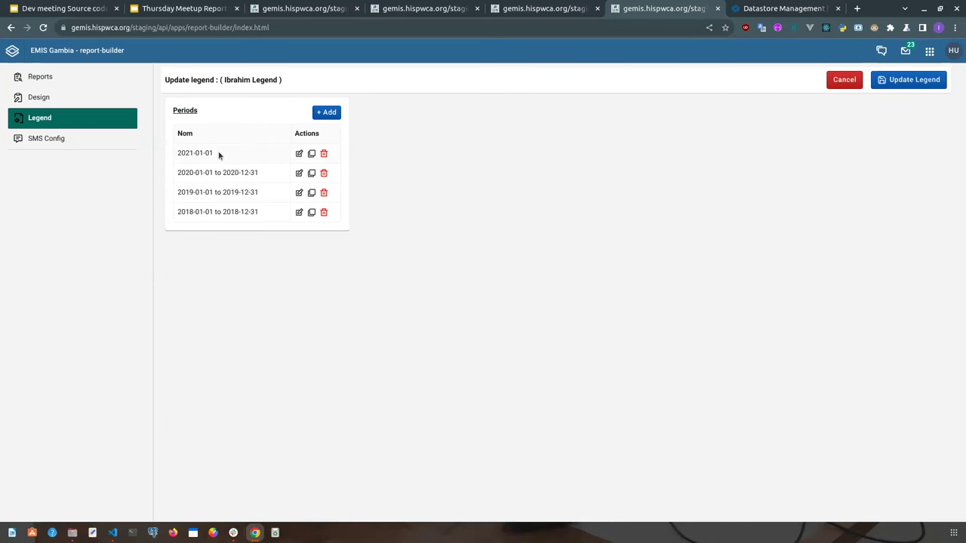
drag(217, 155, 178, 155)
drag(177, 215, 207, 217)
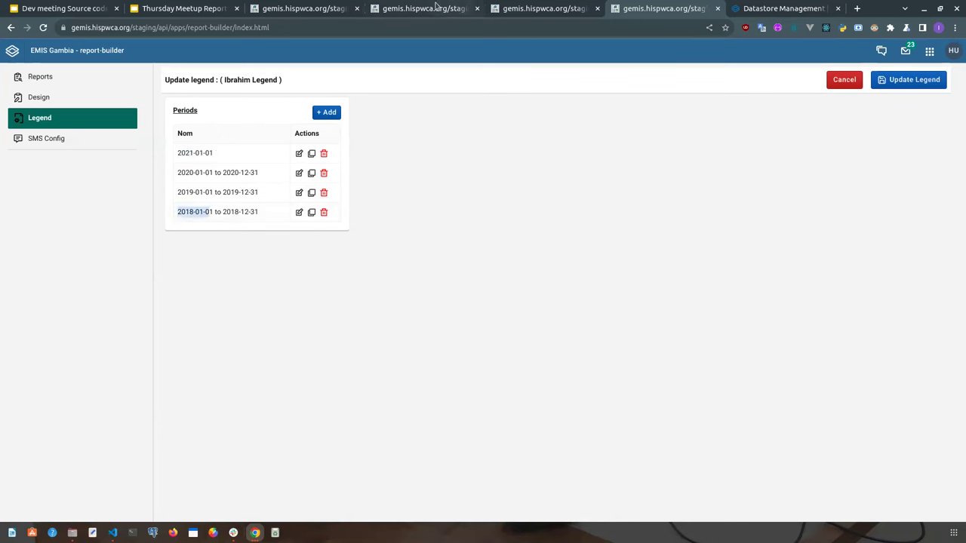
Check the period selected in the generated demo report against the periods defined in the legend
click(302, 9)
click(423, 9)
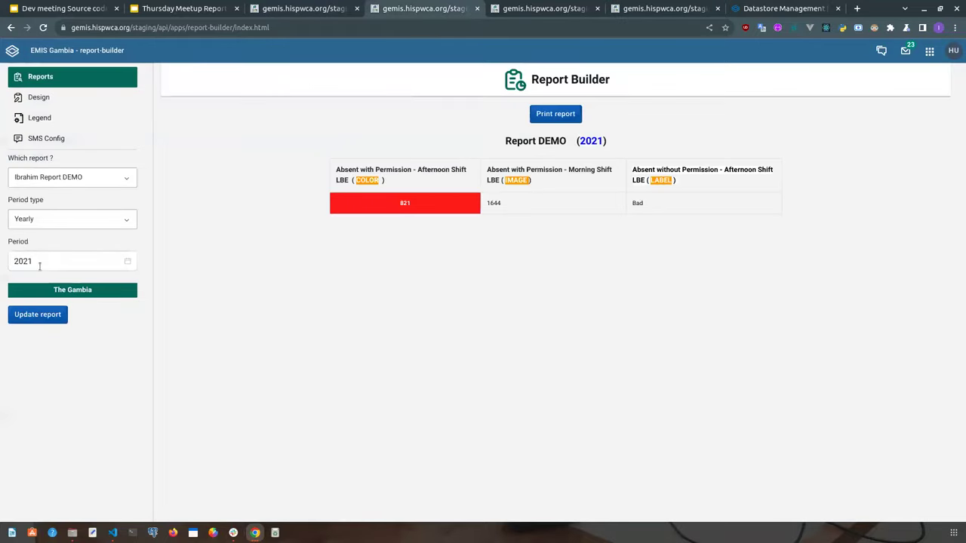
click(39, 264)
click(235, 237)
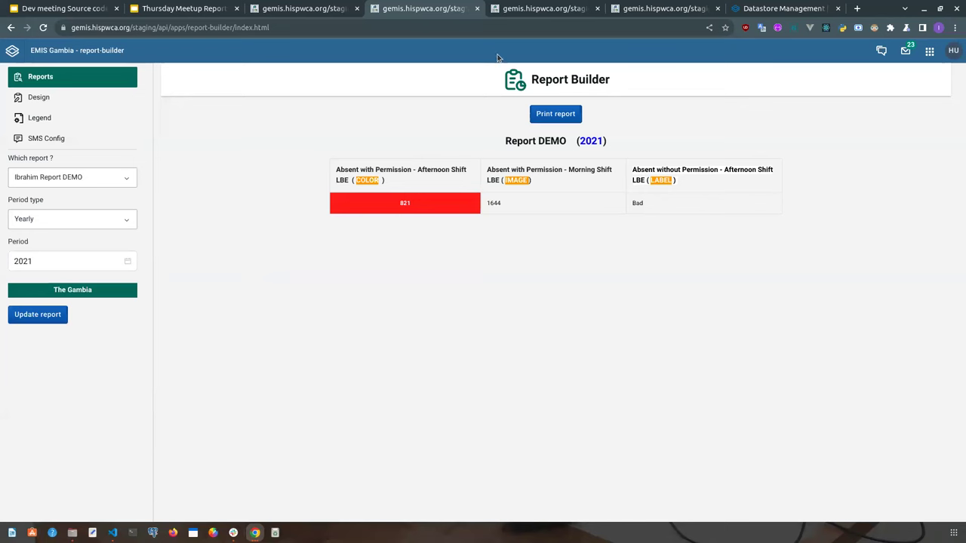
click(634, 8)
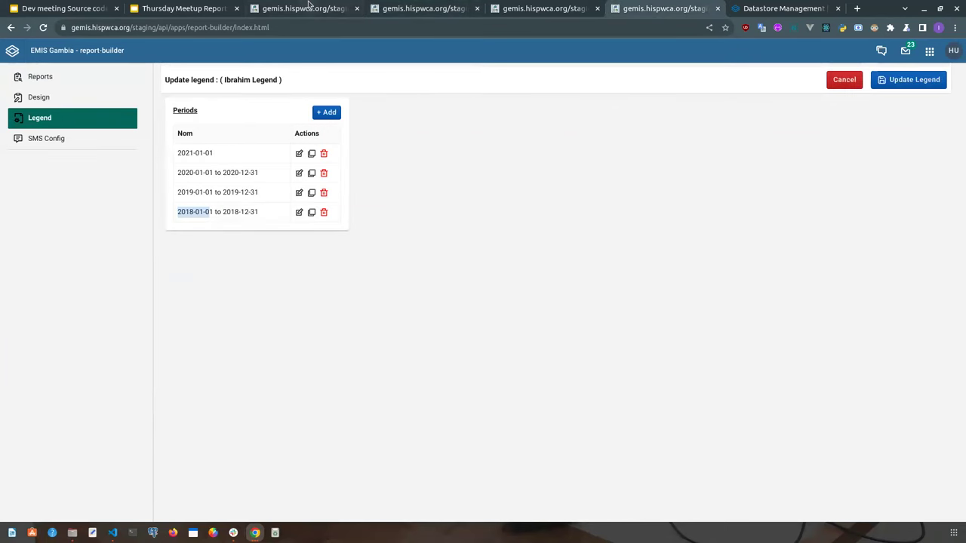
Return to the generated demo report and set its yearly period to 2020
click(310, 8)
click(463, 6)
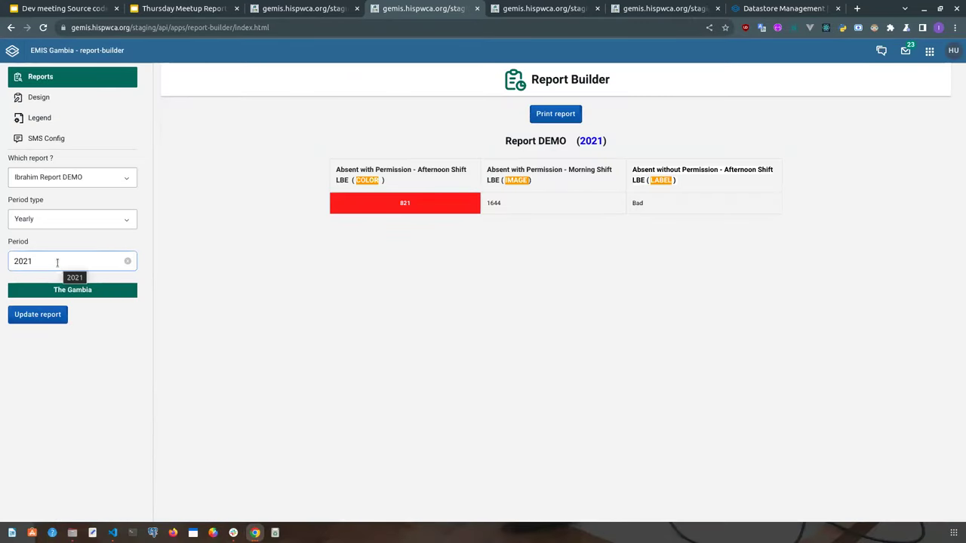
click(46, 262)
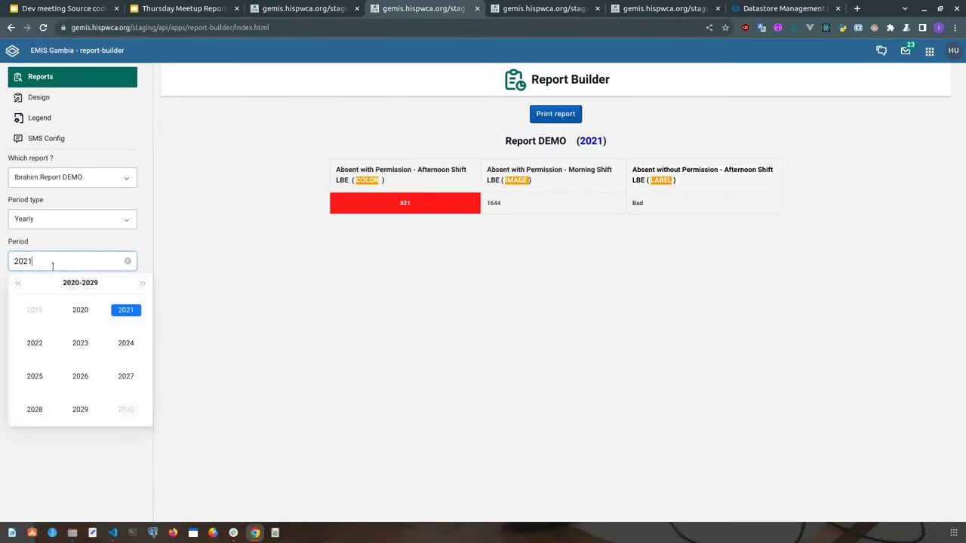
click(81, 312)
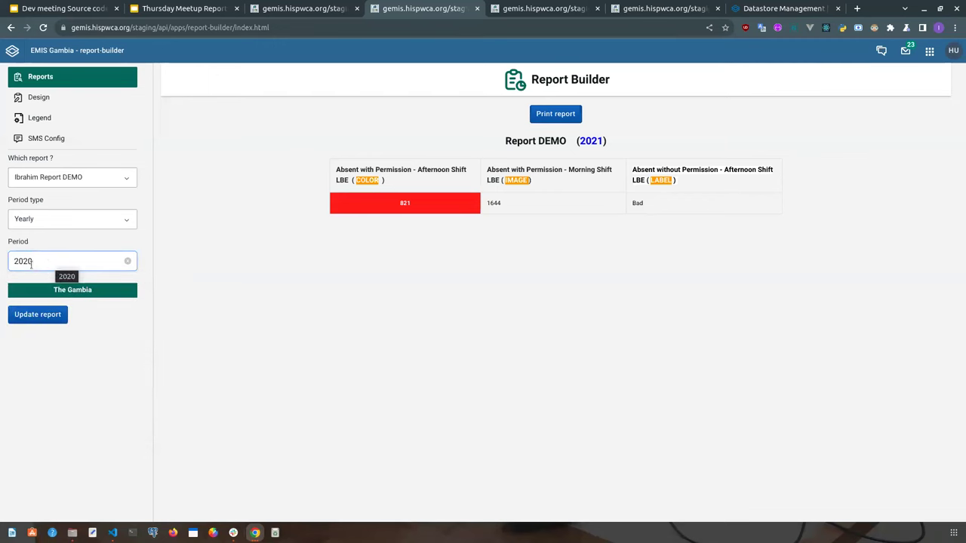
Open the legend's 2020-01-01 to 2020-12-31 period and examine its intervals, colors and images
click(623, 6)
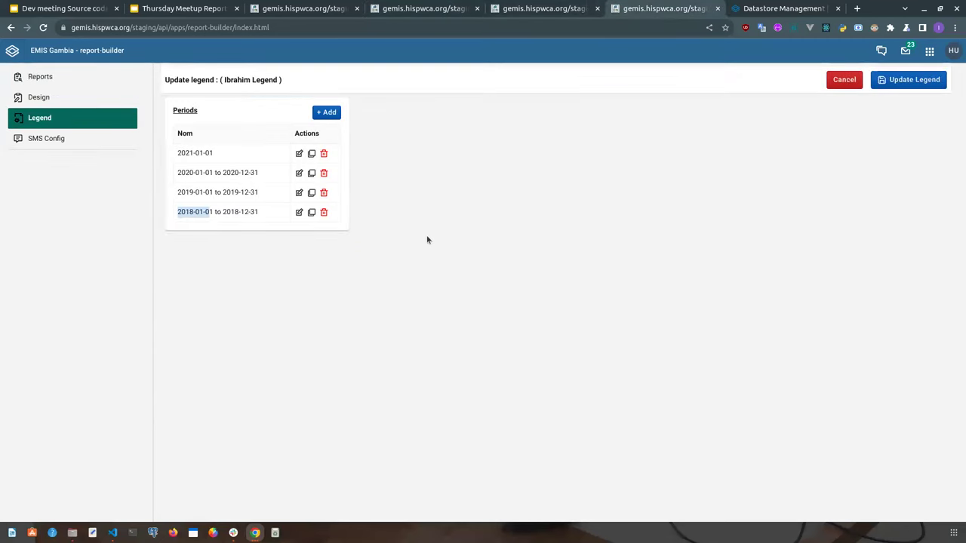
click(237, 231)
drag(178, 173, 258, 173)
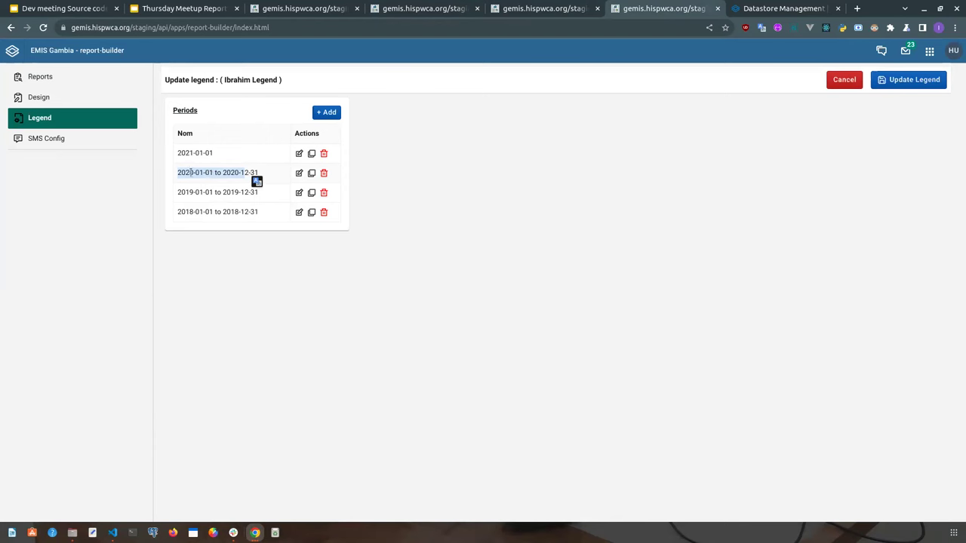
click(268, 179)
click(298, 174)
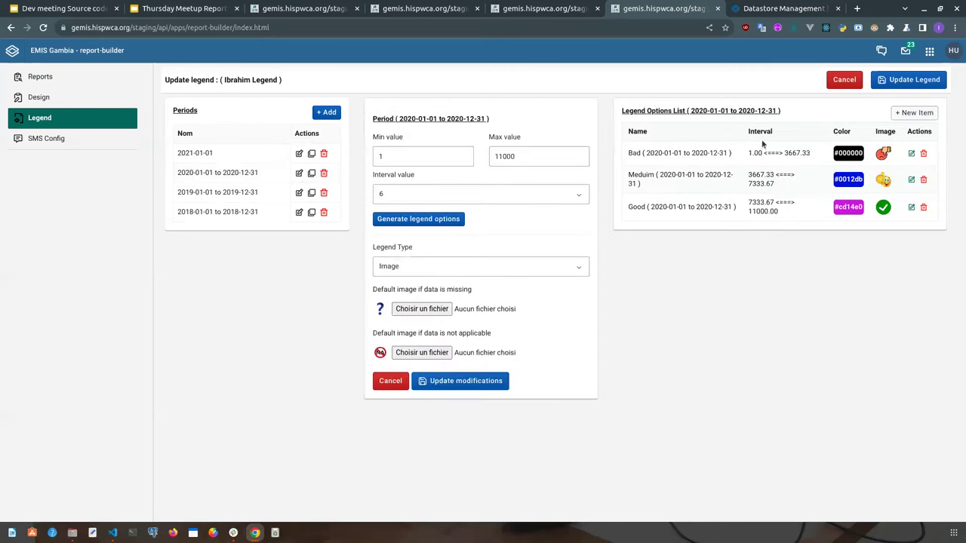
Compare the 2020 legend period's options with the demo report and its design, ending on the generated report
click(453, 27)
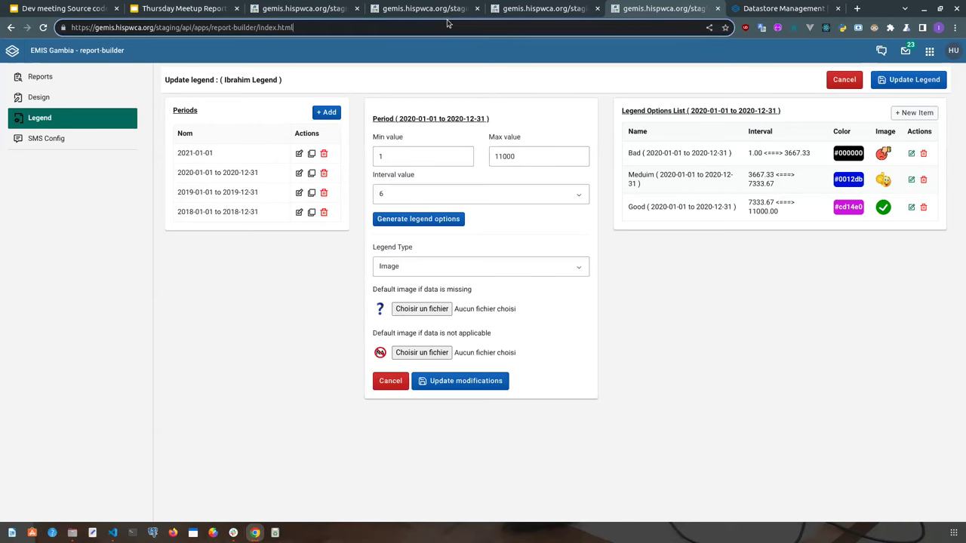
click(446, 11)
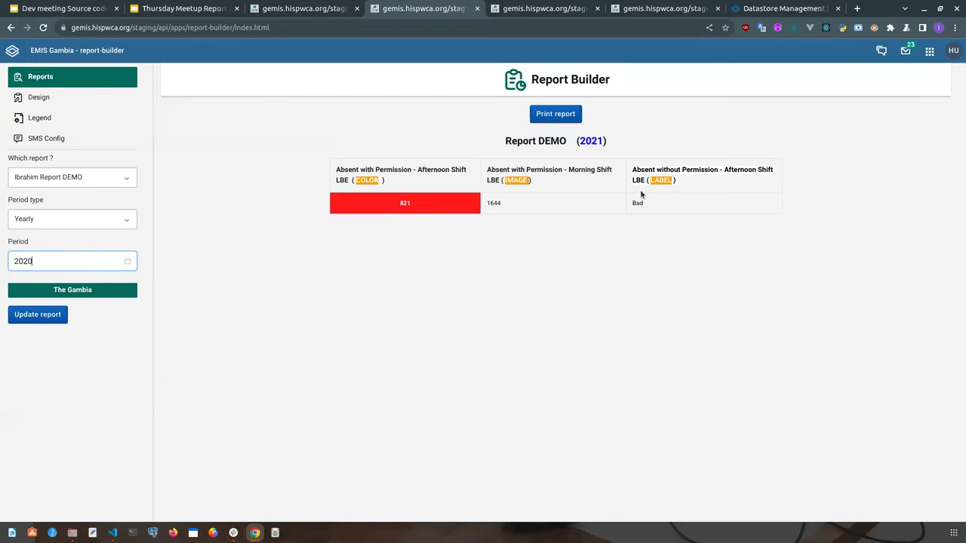
click(550, 6)
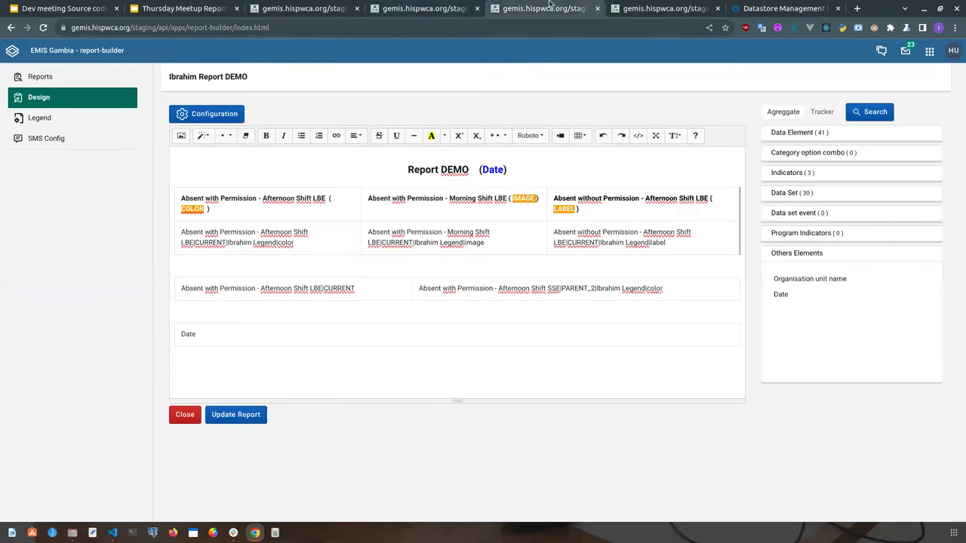
click(653, 7)
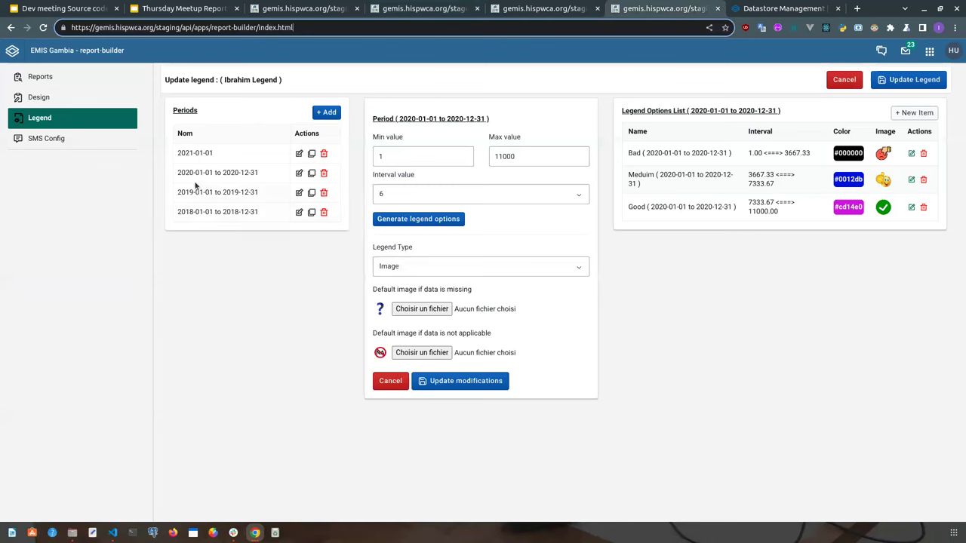
click(299, 174)
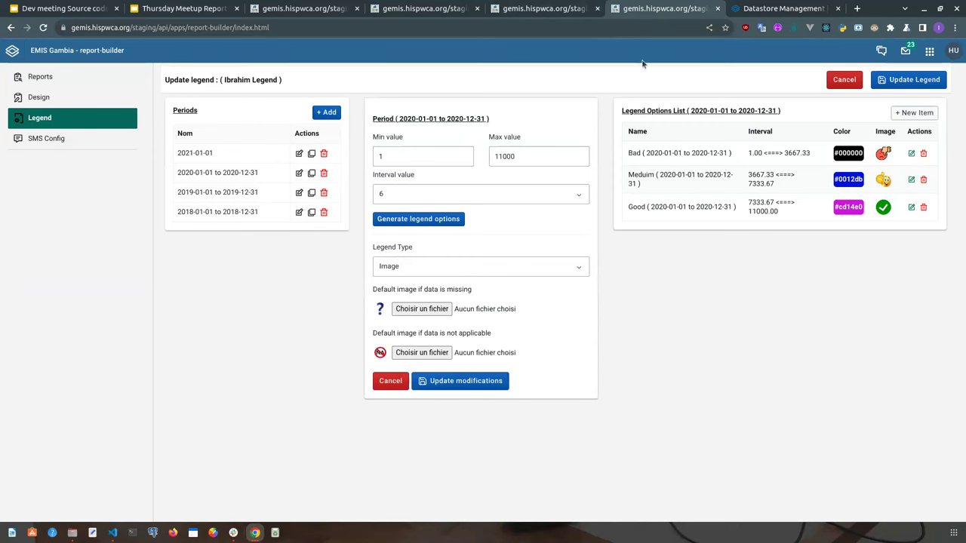
click(547, 8)
click(437, 6)
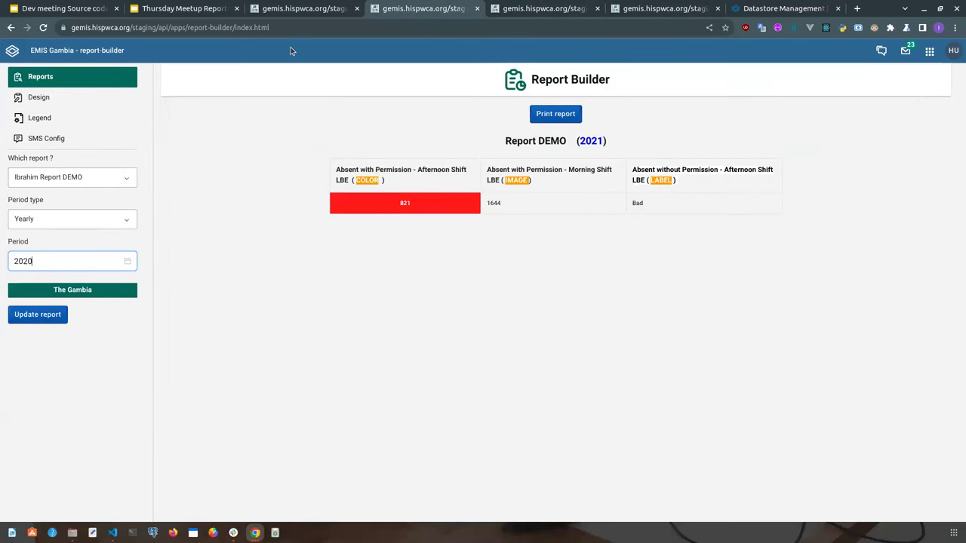
Set the demo report's yearly period to 2021, update the report and dismiss the resulting notice
click(67, 269)
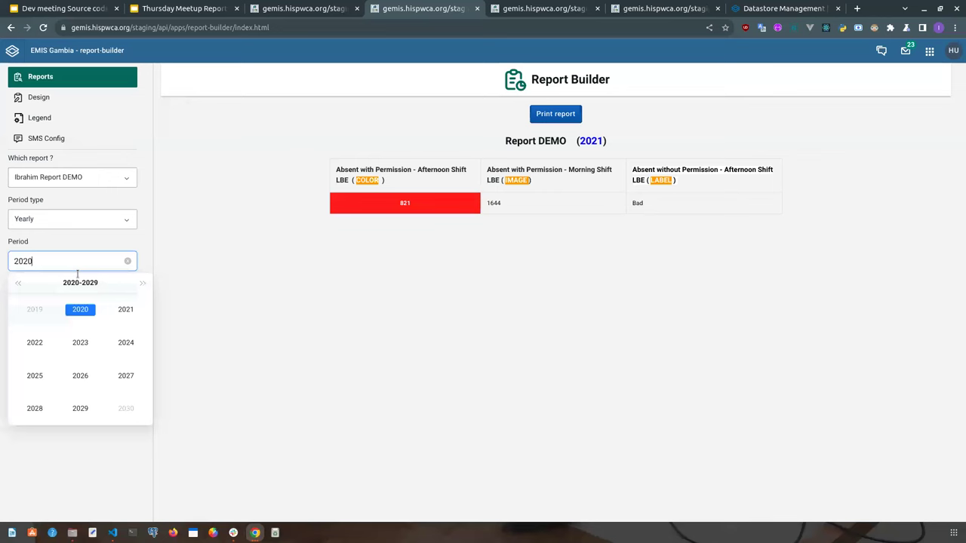
click(126, 311)
click(39, 316)
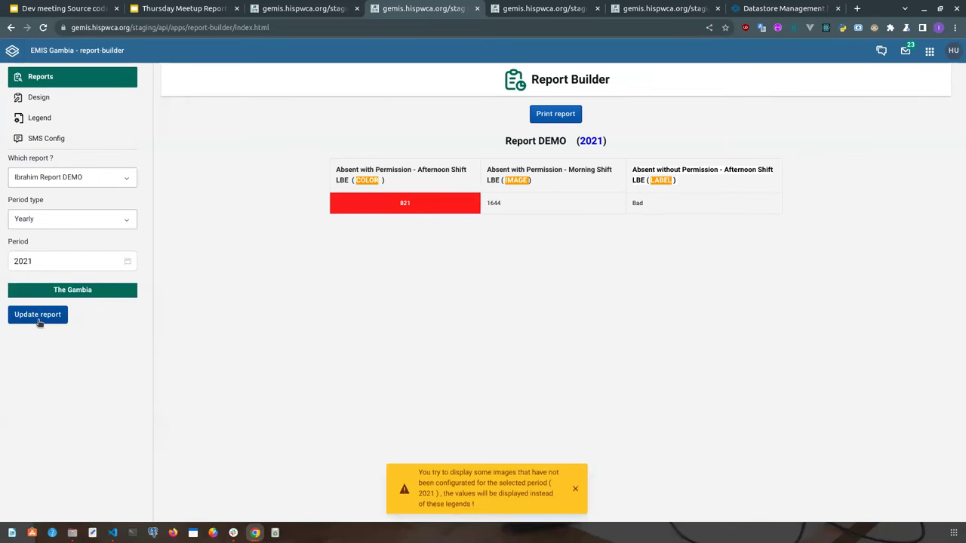
click(578, 489)
Switch the demo report's yearly period to 2019 and update the report
click(93, 267)
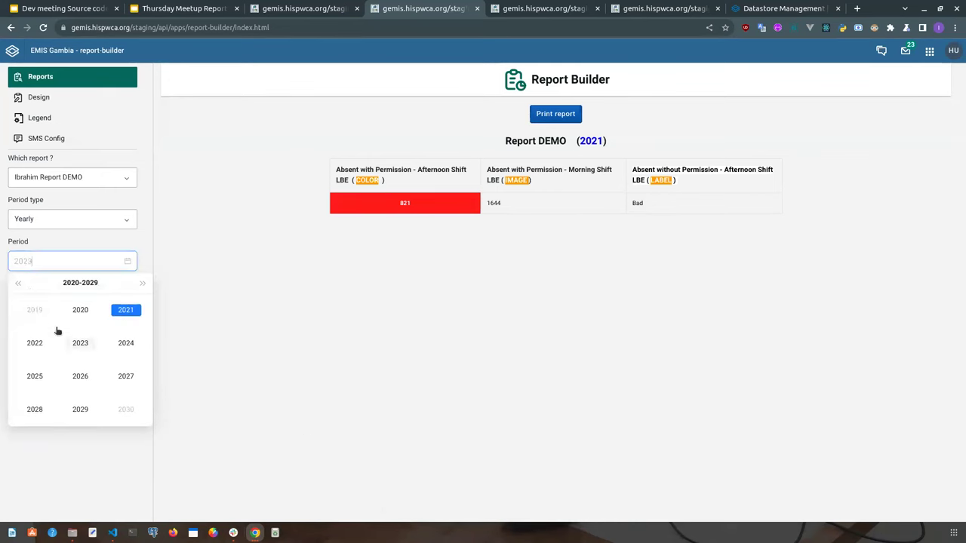
click(18, 282)
click(84, 415)
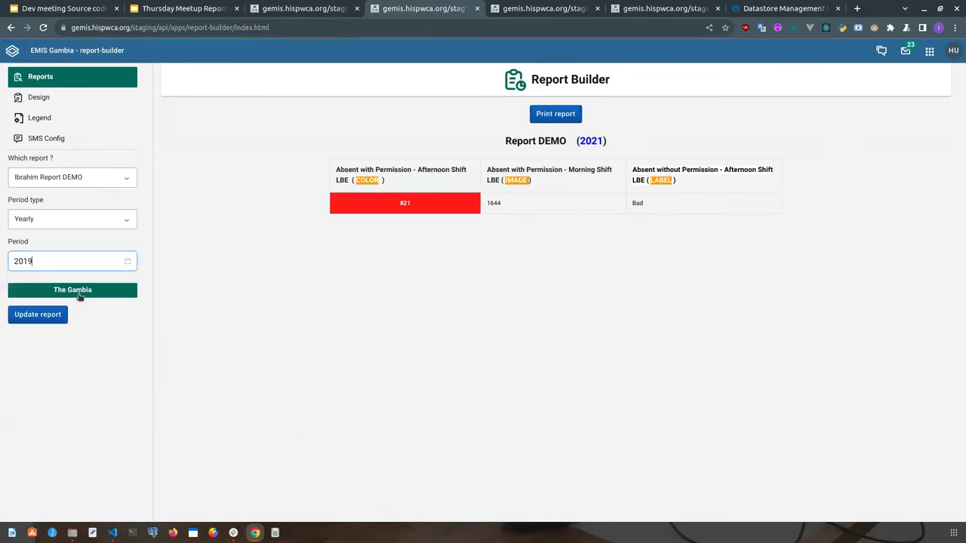
click(59, 314)
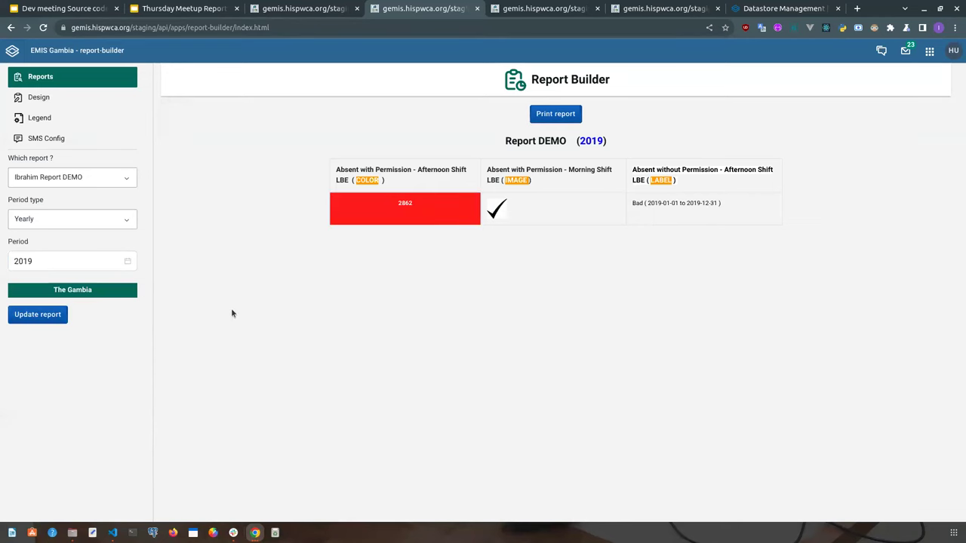
Reload the Report Builder and reselect the demo report with period 2020 and The Gambia as organisation unit
key(F5)
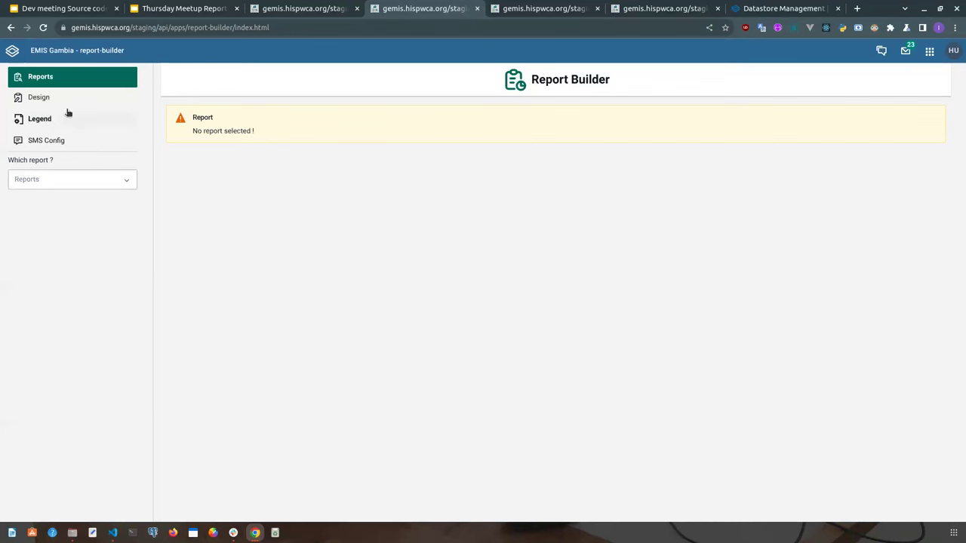
click(72, 179)
click(79, 255)
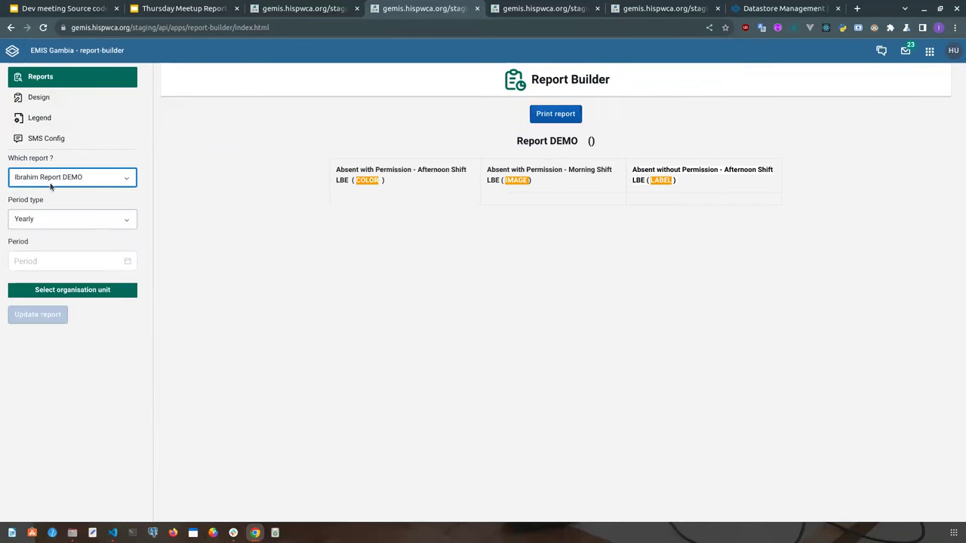
click(63, 256)
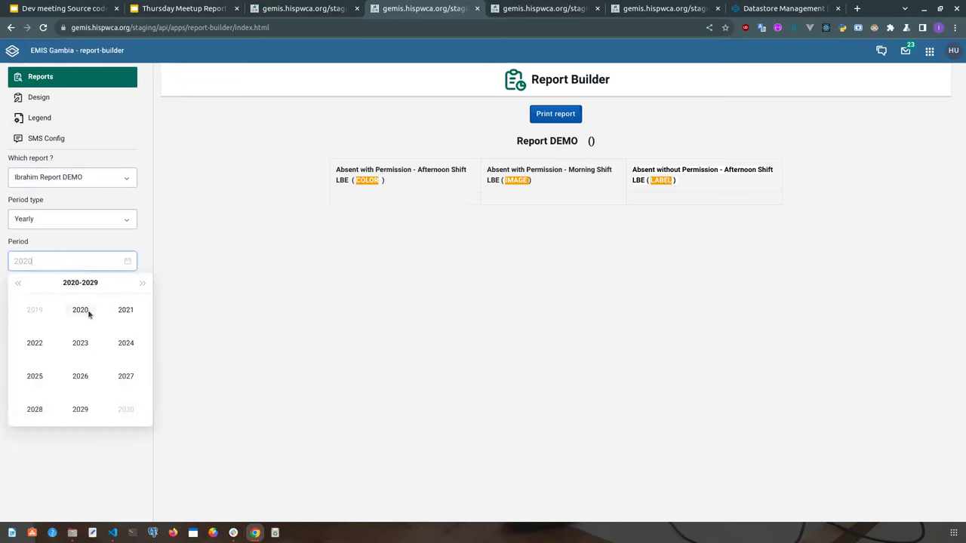
click(88, 310)
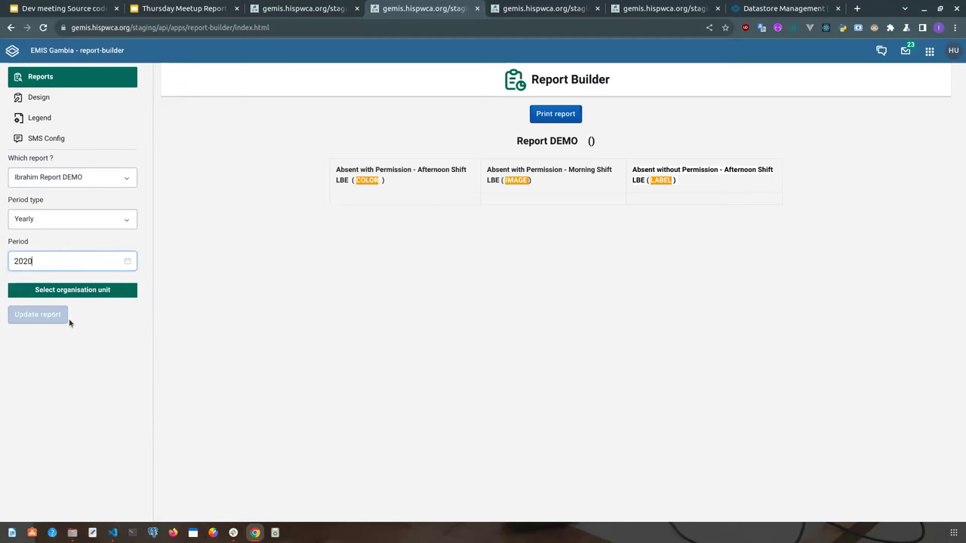
click(103, 291)
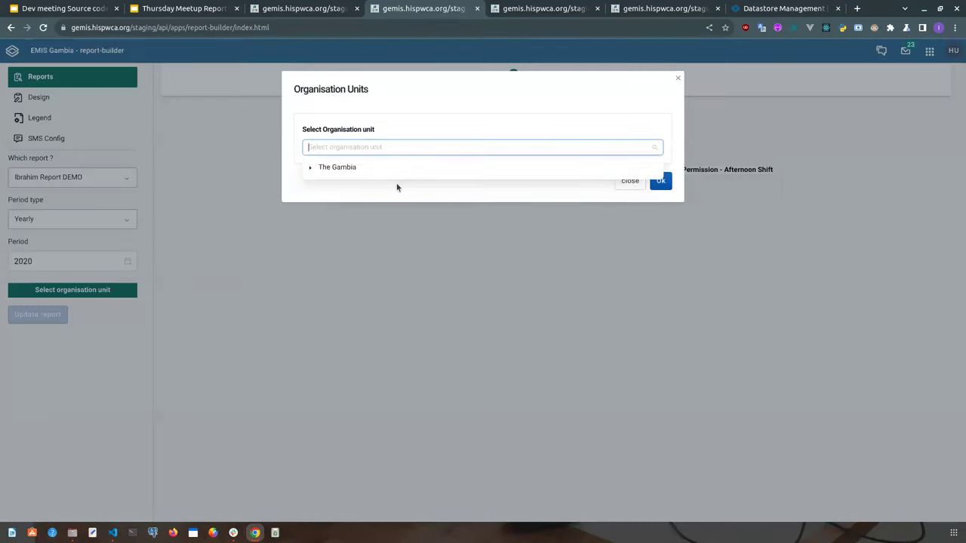
click(335, 167)
click(660, 198)
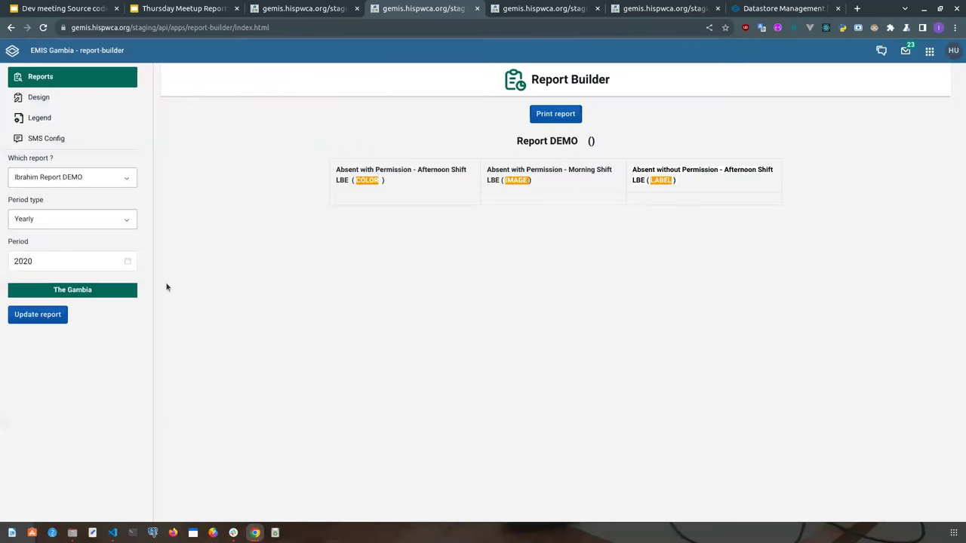
Change the reloaded report's period to 2019 and generate it for The Gambia
click(50, 260)
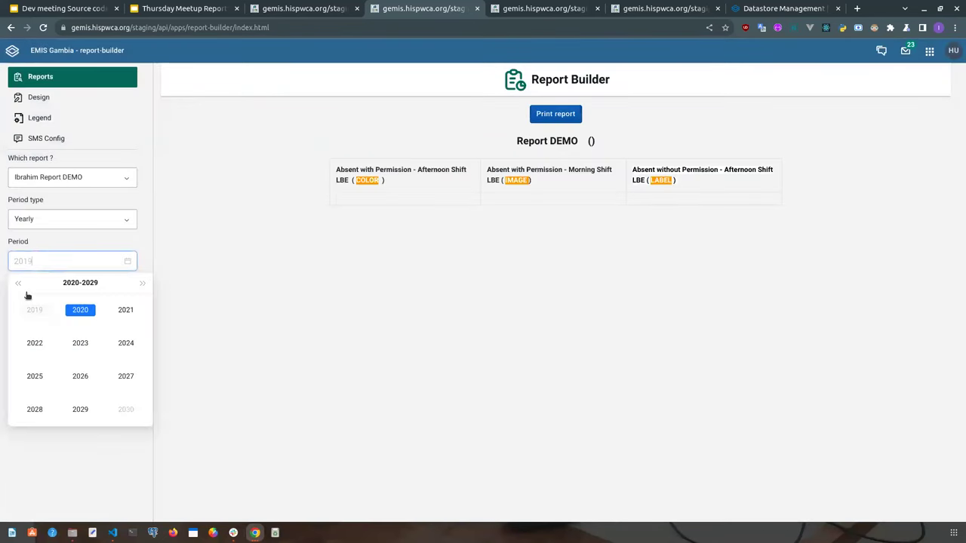
click(18, 283)
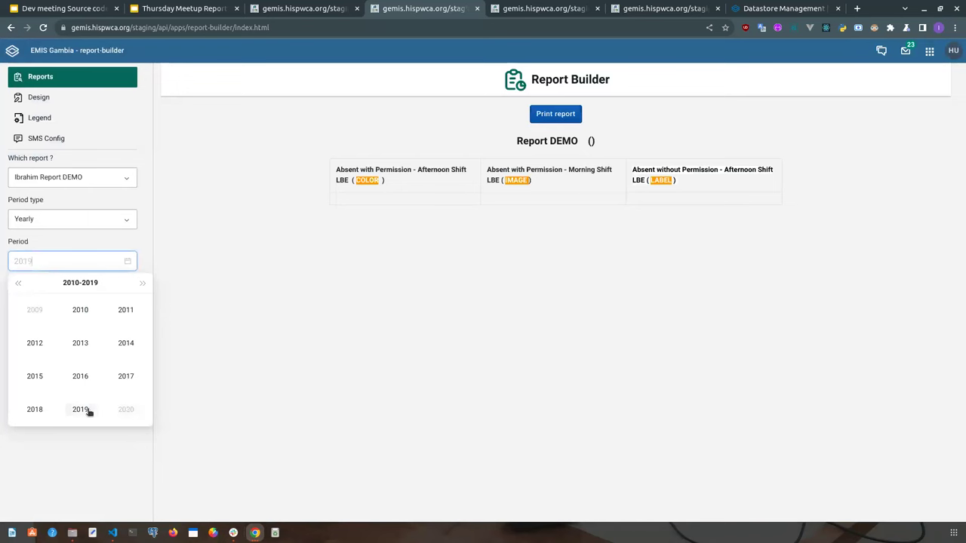
click(84, 410)
click(37, 315)
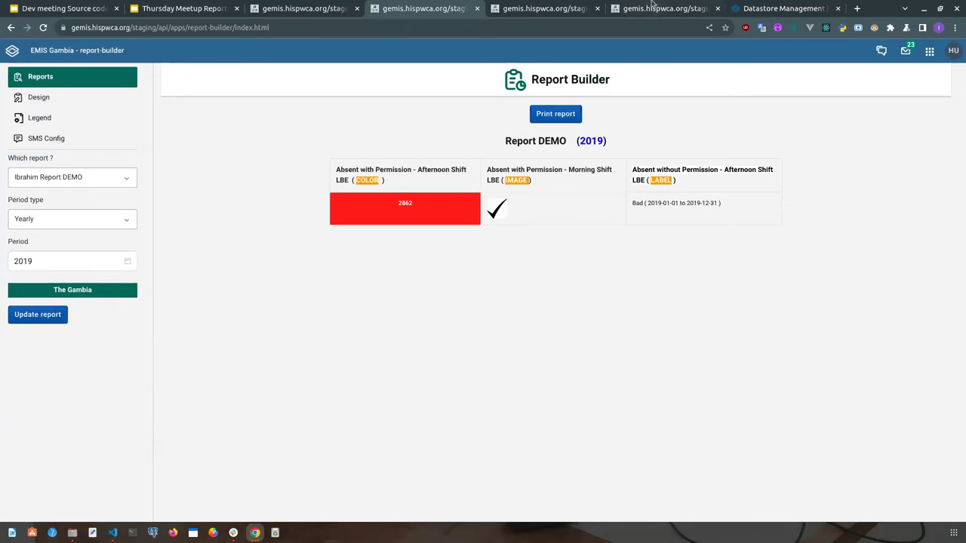
Open the legend's 2019-01-01 to 2019-12-31 period and compare its colors, images and labels with the generated 2019 report
click(650, 9)
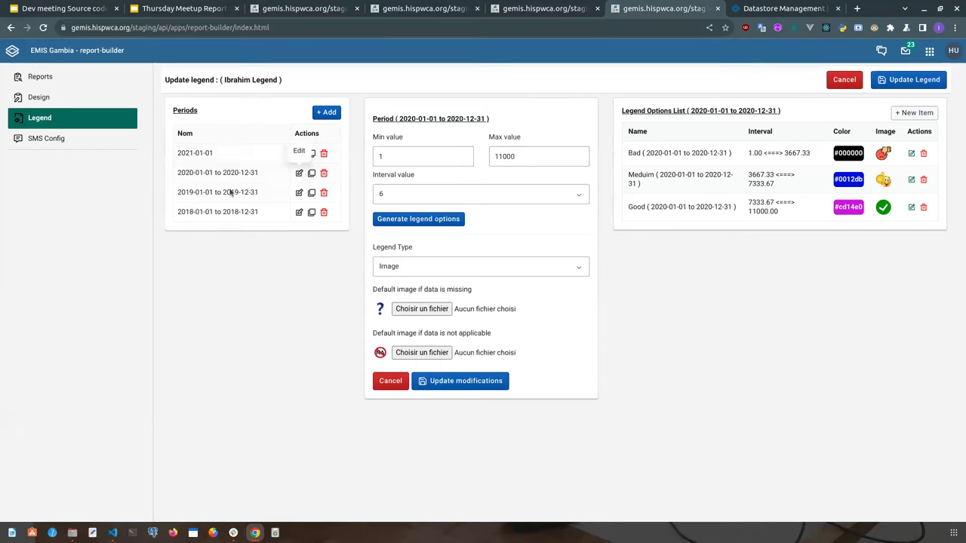
click(299, 192)
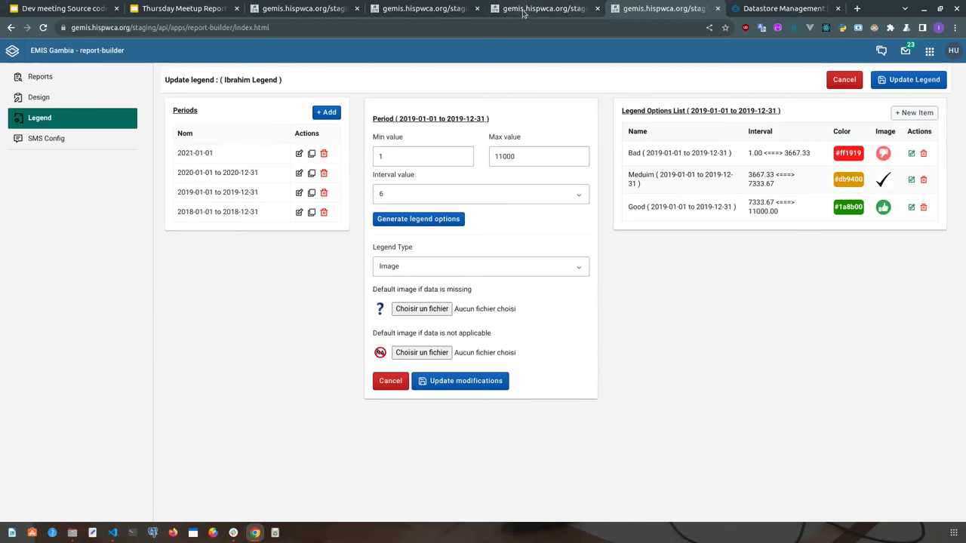
drag(398, 8, 520, 7)
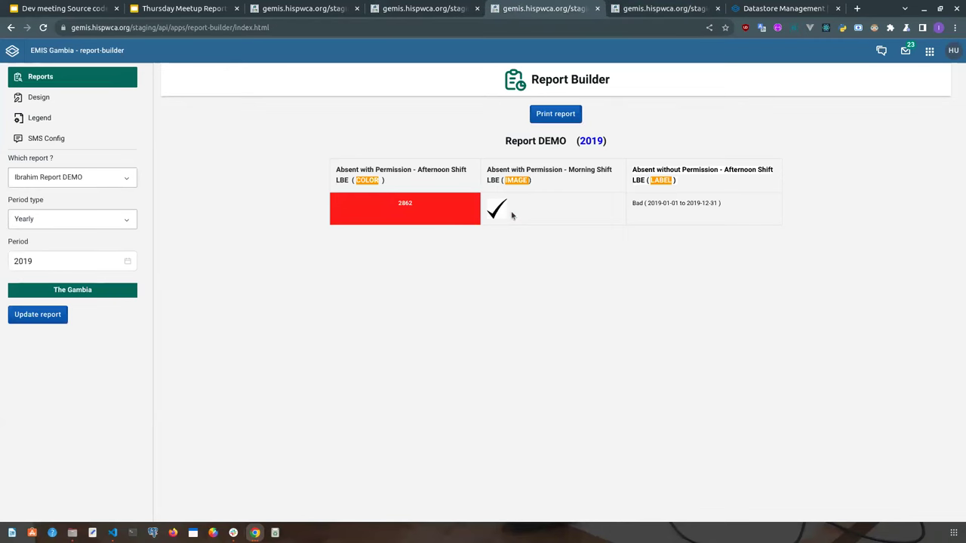
click(688, 8)
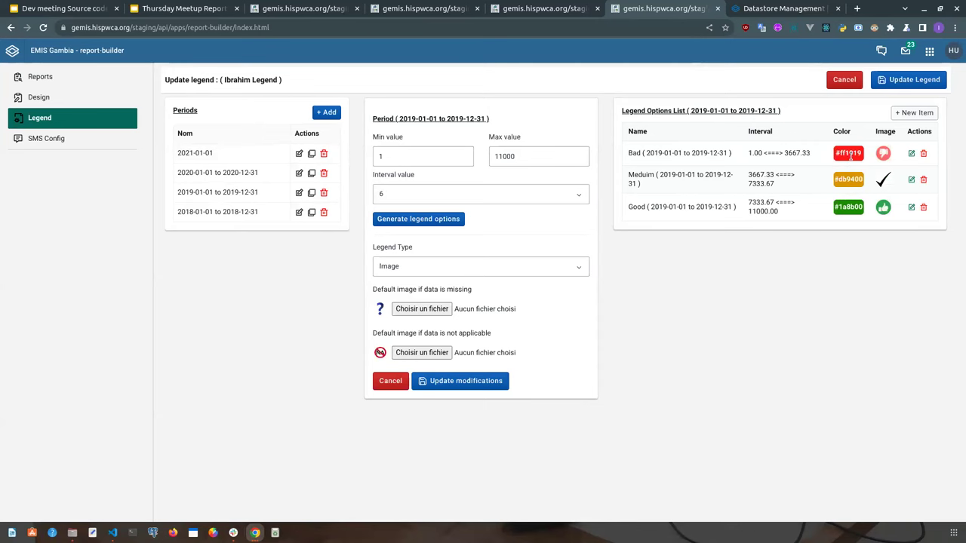
key(ctrl+Page_Up)
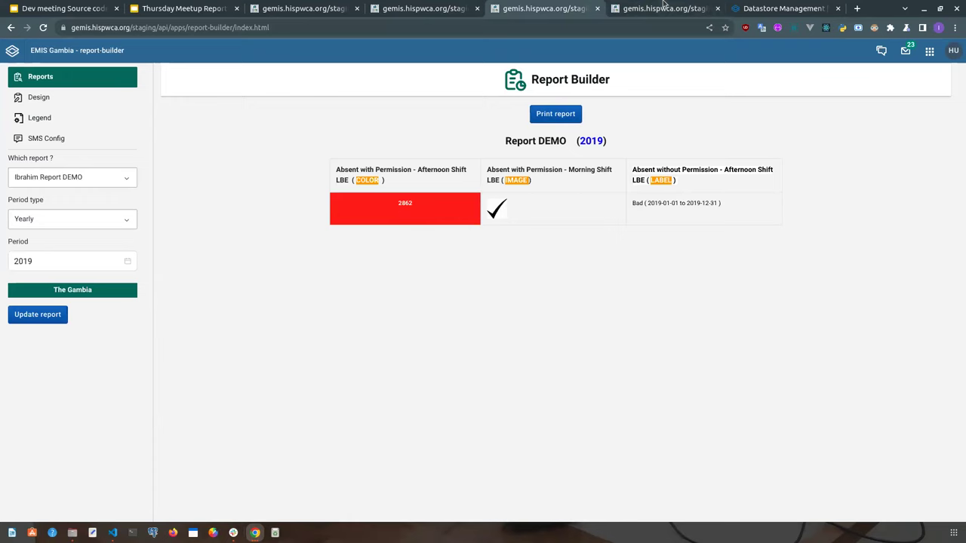
click(635, 13)
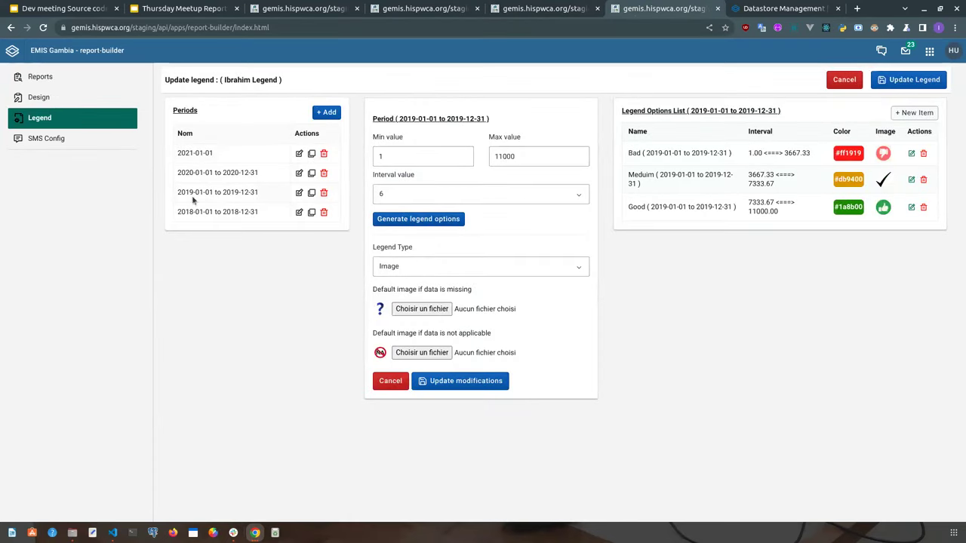
drag(179, 191, 234, 200)
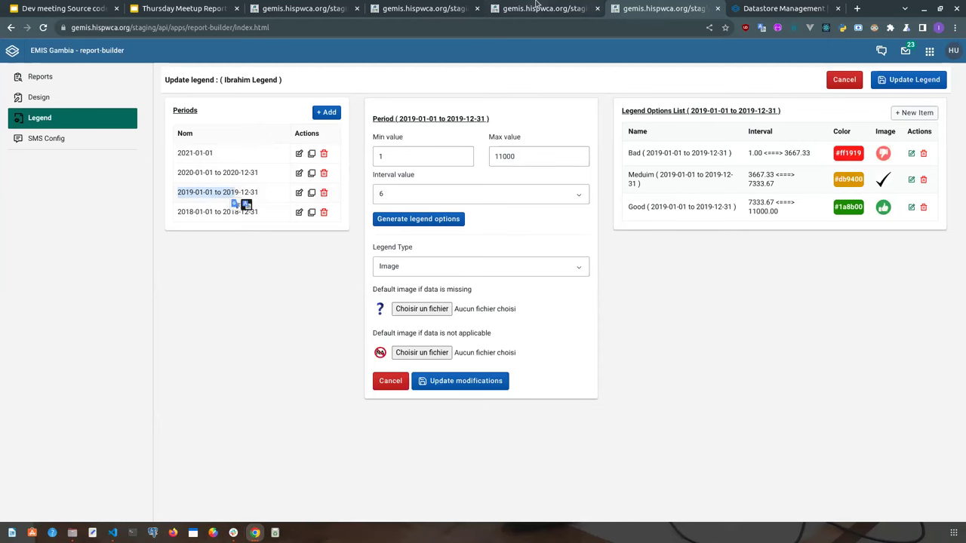
Return to the generated demo report, set its yearly period to 2020 and update it
click(543, 8)
click(35, 262)
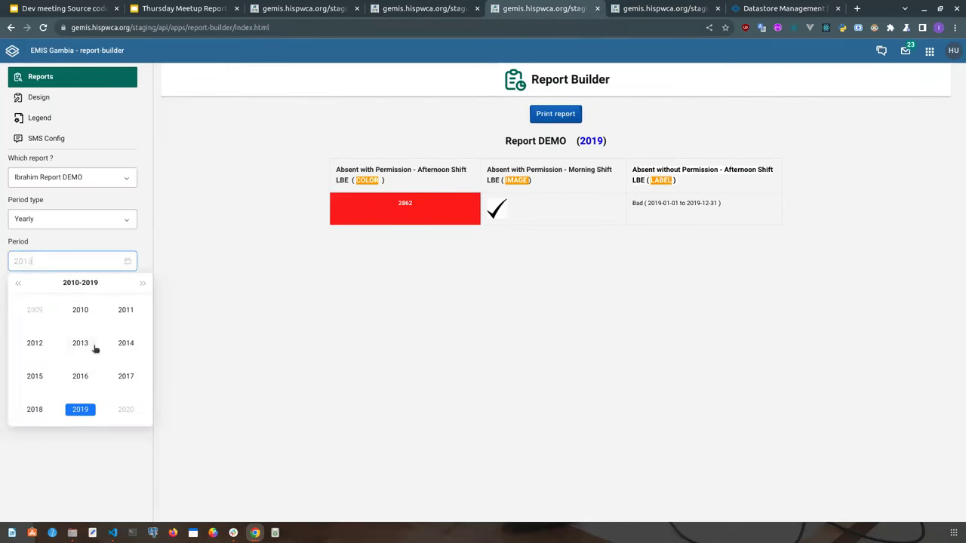
click(142, 281)
click(80, 311)
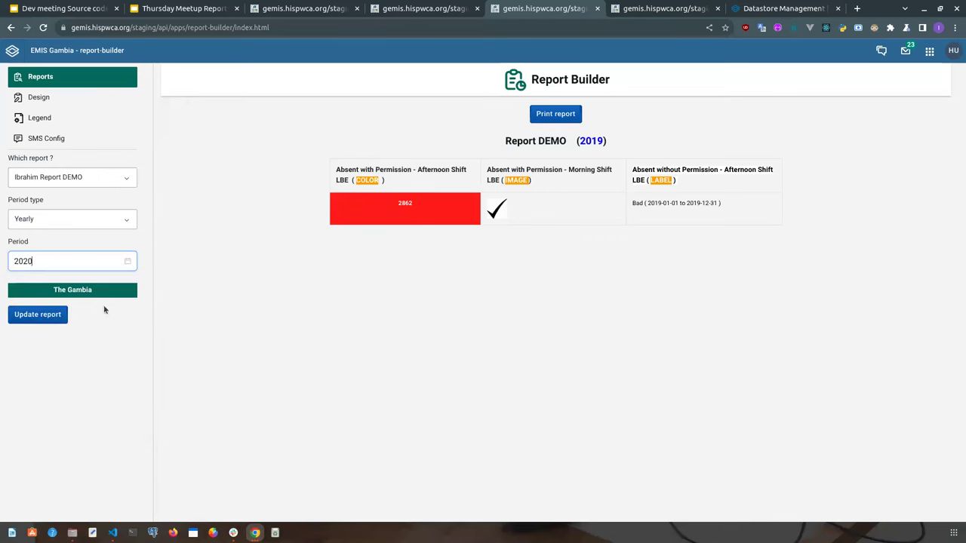
click(45, 315)
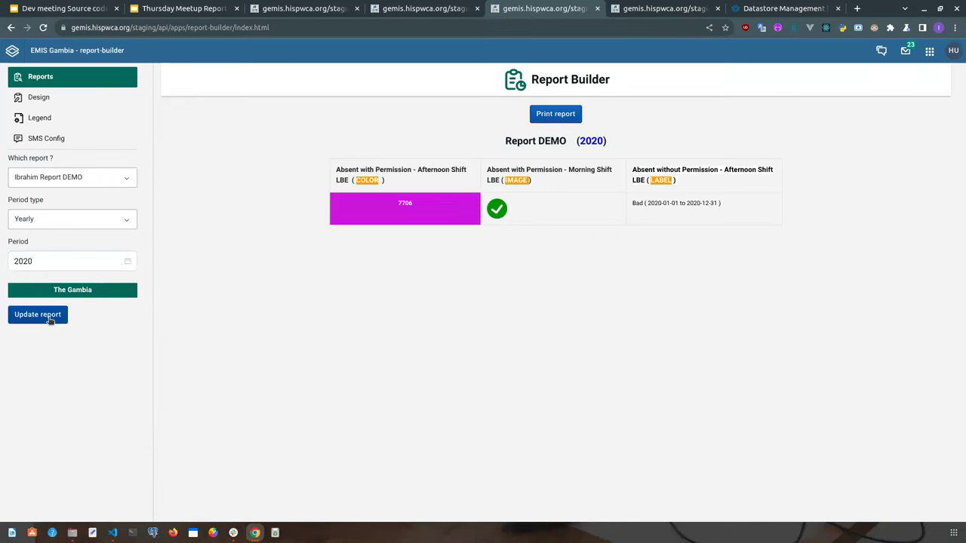
Open the legend's 2020-01-01 to 2020-12-31 period and compare its intervals, colors, images and labels with the 2020 report
click(672, 8)
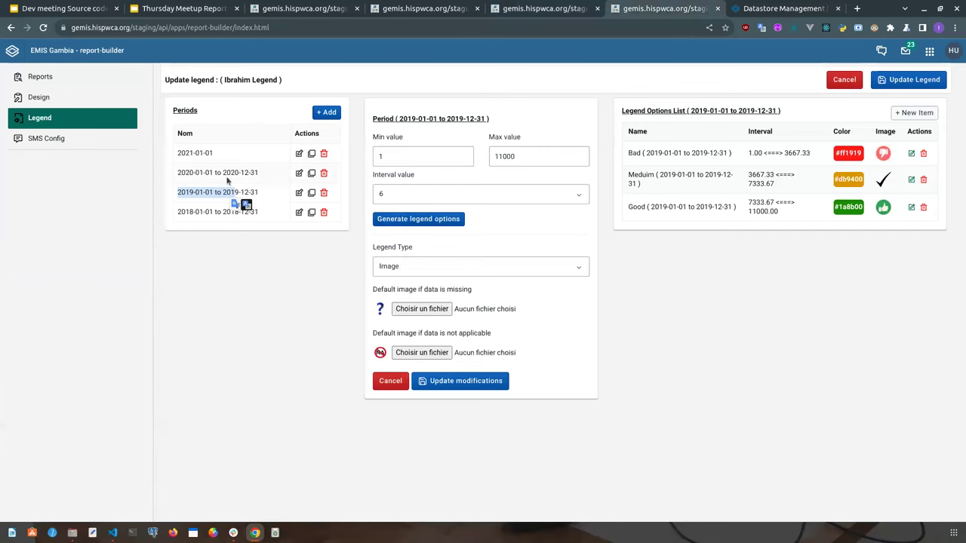
click(179, 175)
drag(179, 174, 264, 181)
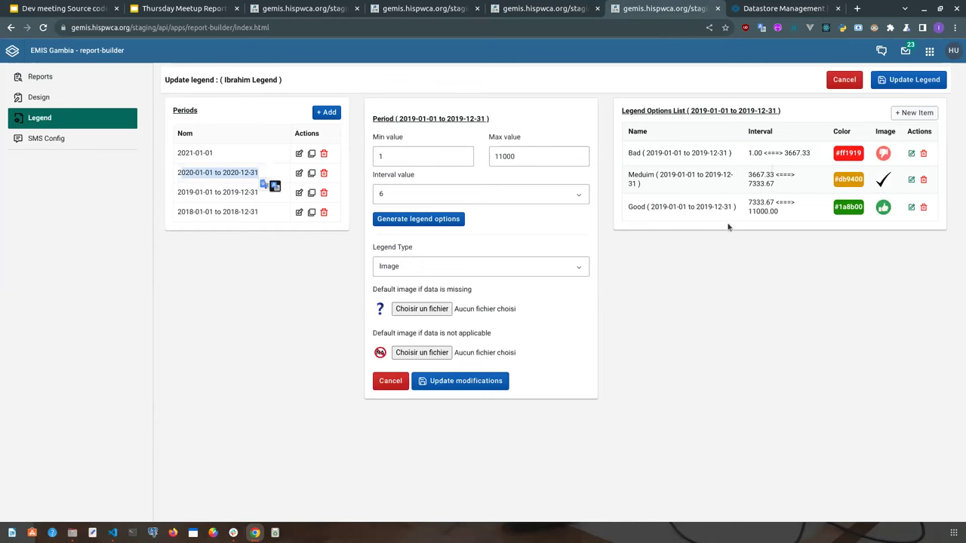
click(298, 173)
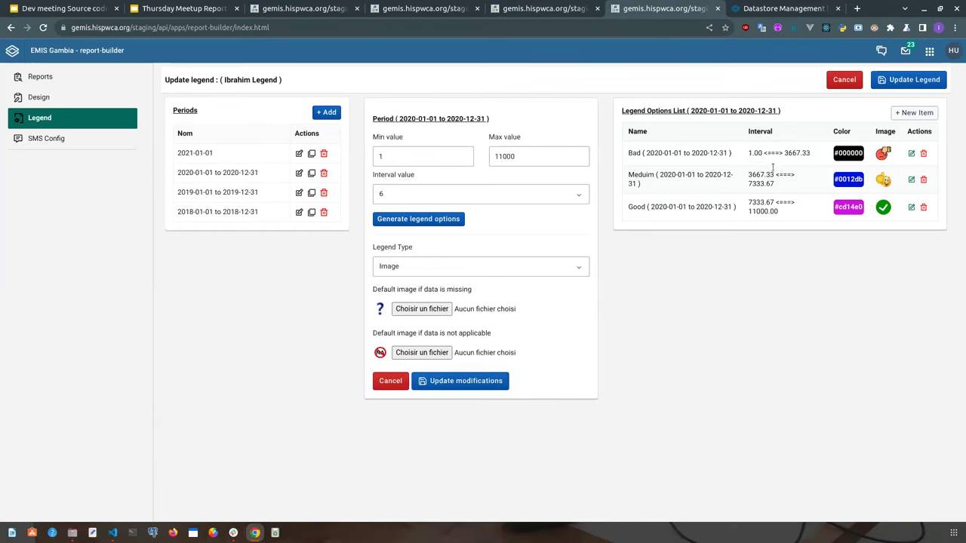
click(544, 9)
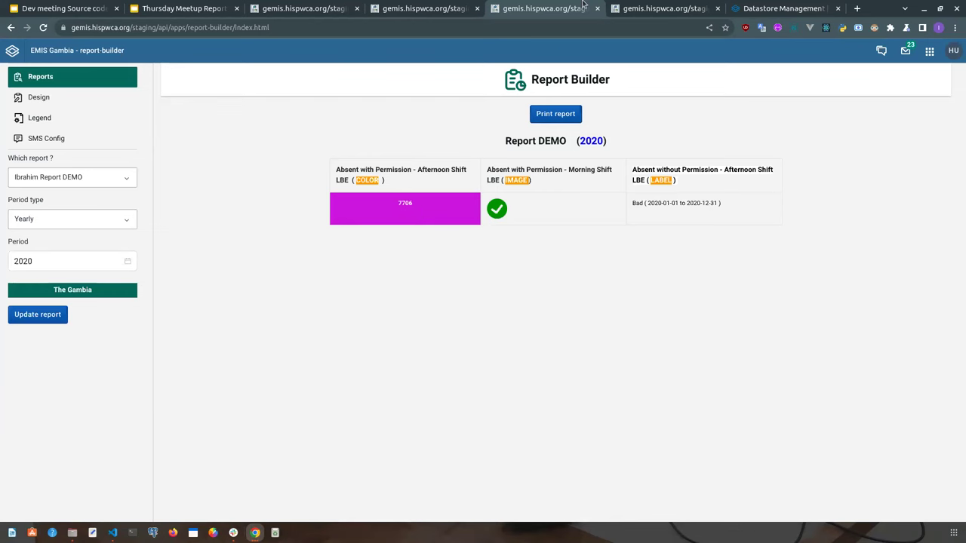
click(642, 6)
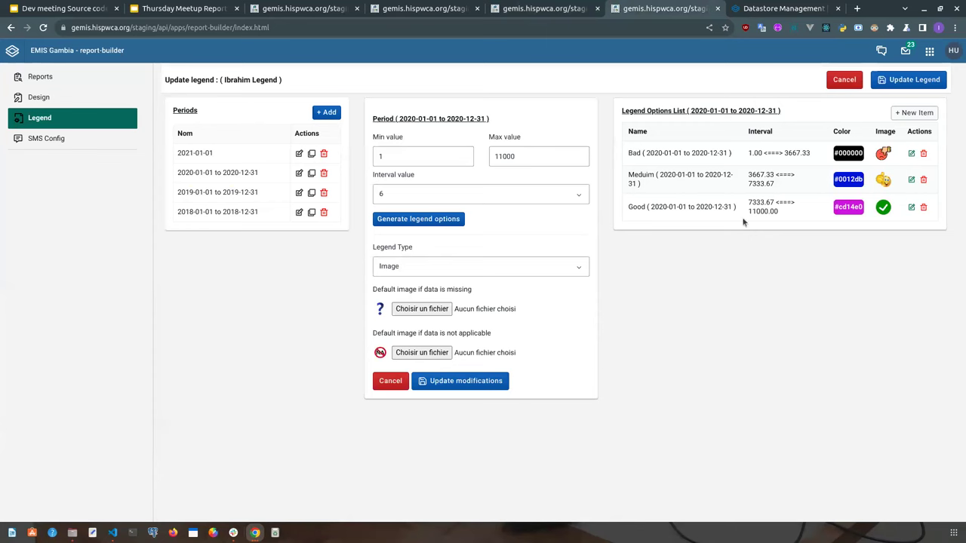
triple_click(675, 160)
drag(725, 159, 726, 154)
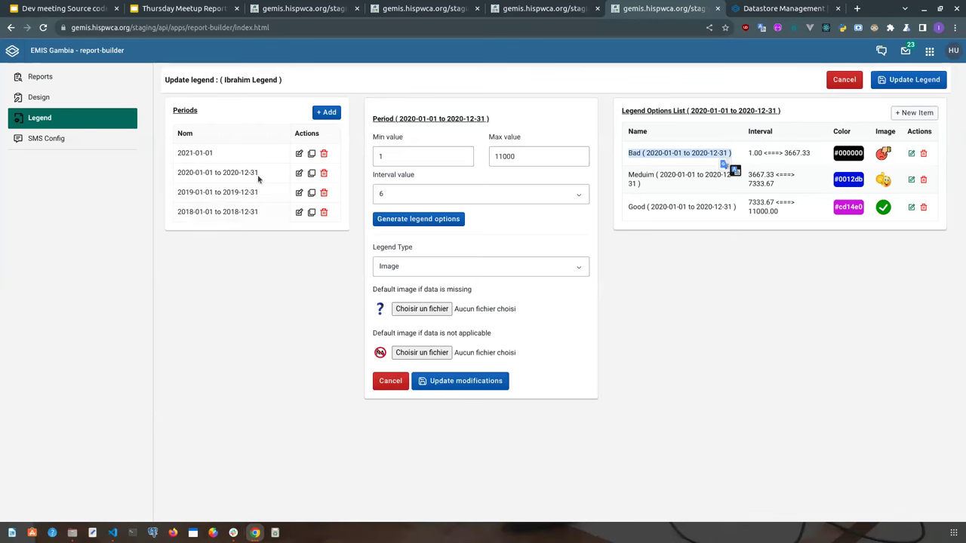
Examine the legend period starting 2021-01-01, which has no end date, and open its configuration
drag(228, 158, 179, 157)
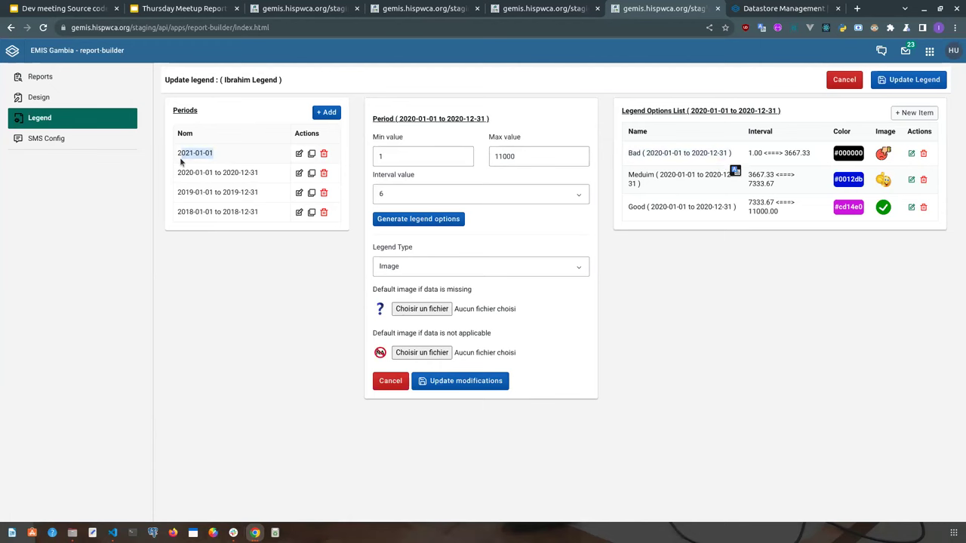
click(218, 154)
triple_click(216, 153)
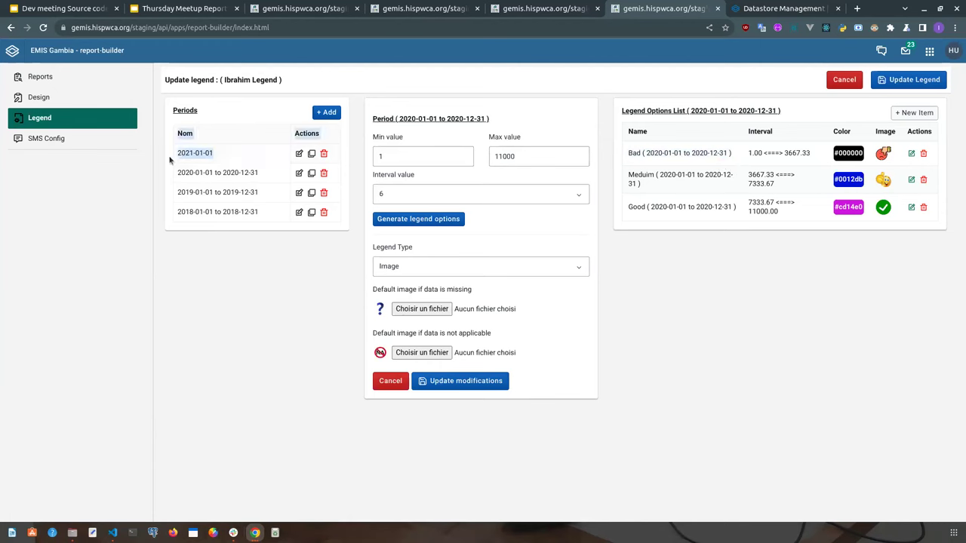
click(220, 159)
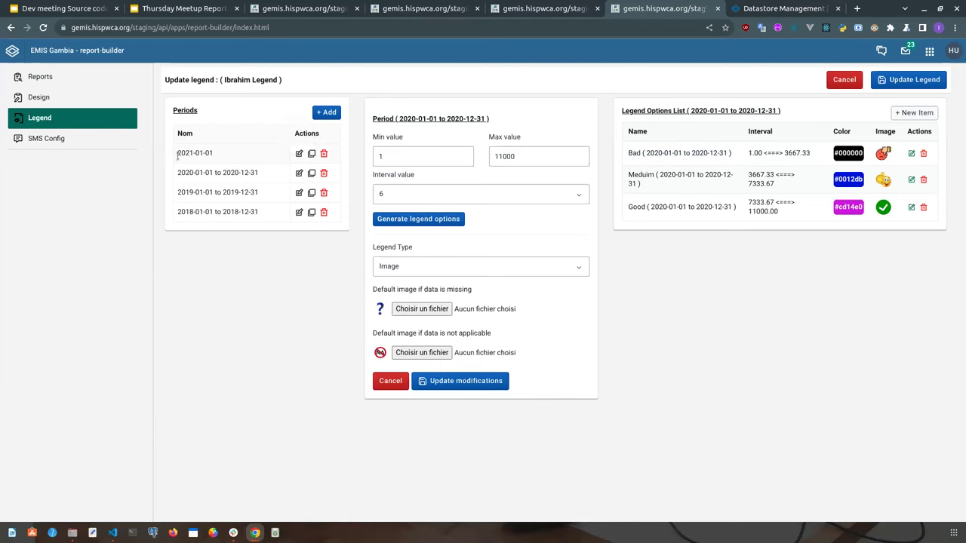
drag(178, 156, 214, 163)
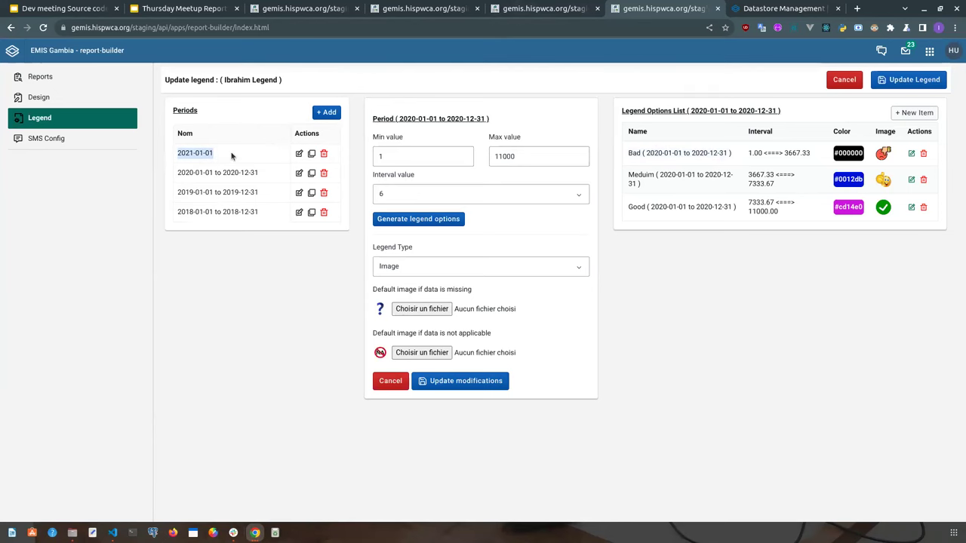
click(299, 154)
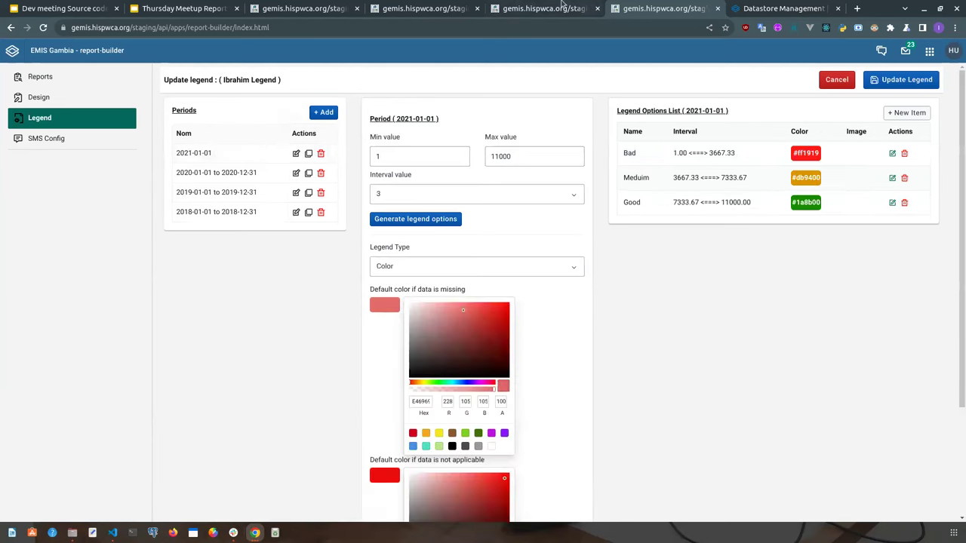
Return to the generated demo report, set its yearly period to 2023 and update it
click(547, 9)
click(59, 261)
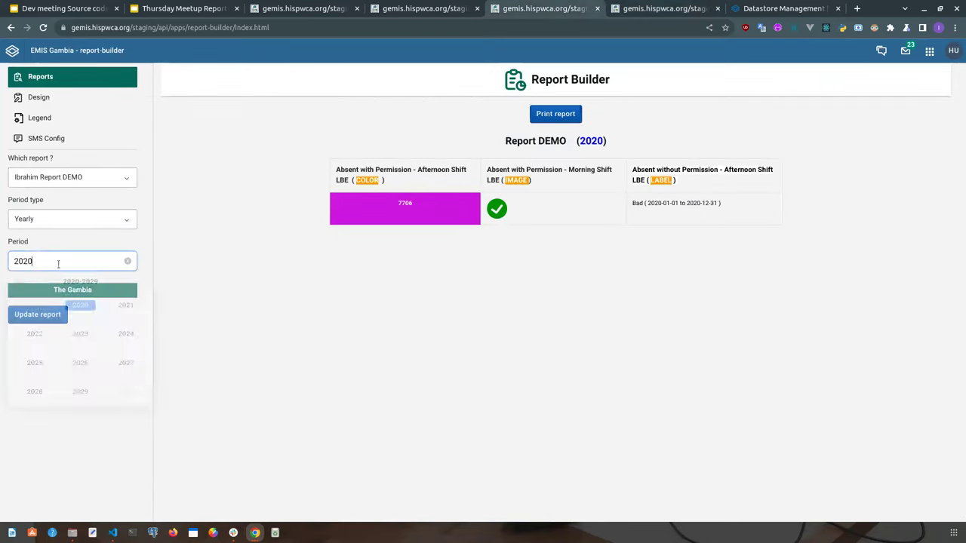
click(92, 342)
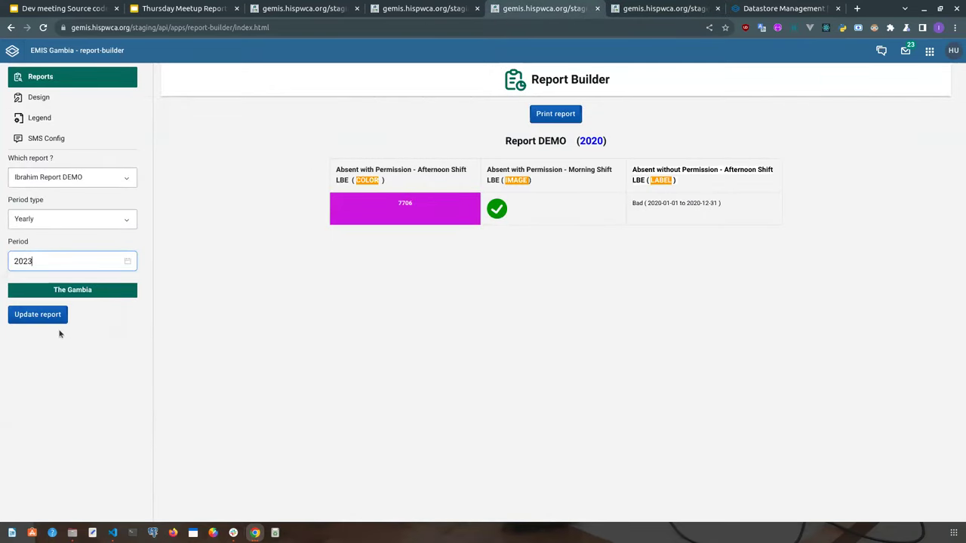
click(55, 319)
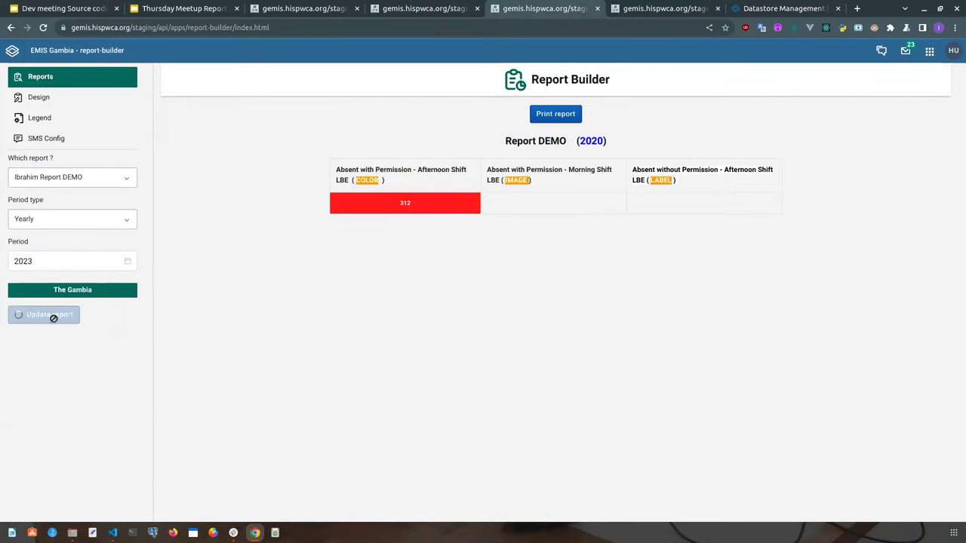
Compare the colors and options of the legend period starting 2021-01-01 with the generated 2023 report
click(679, 8)
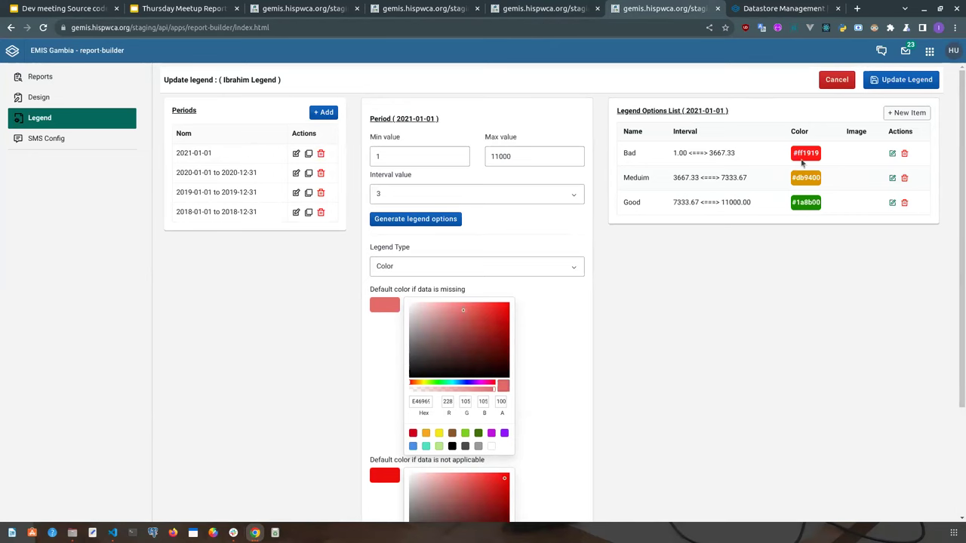
click(550, 7)
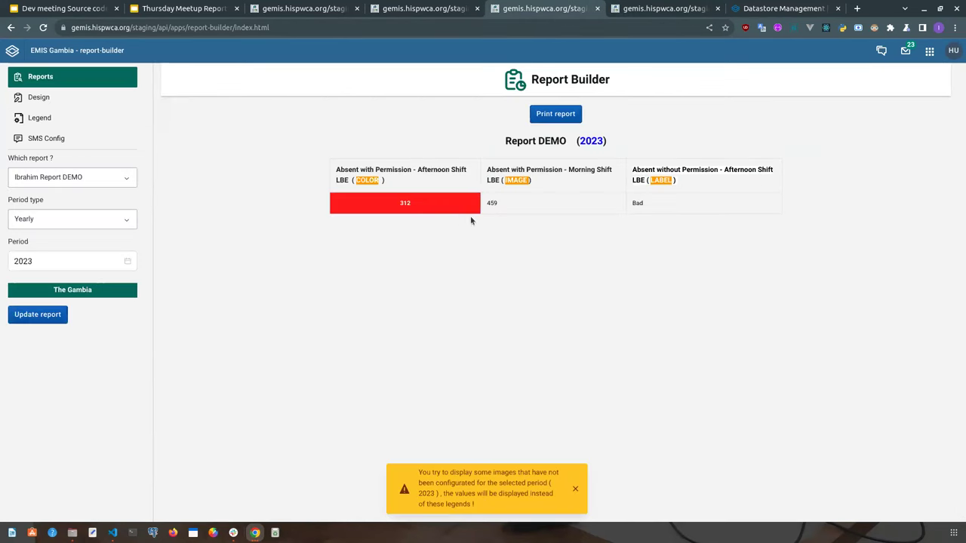
click(664, 8)
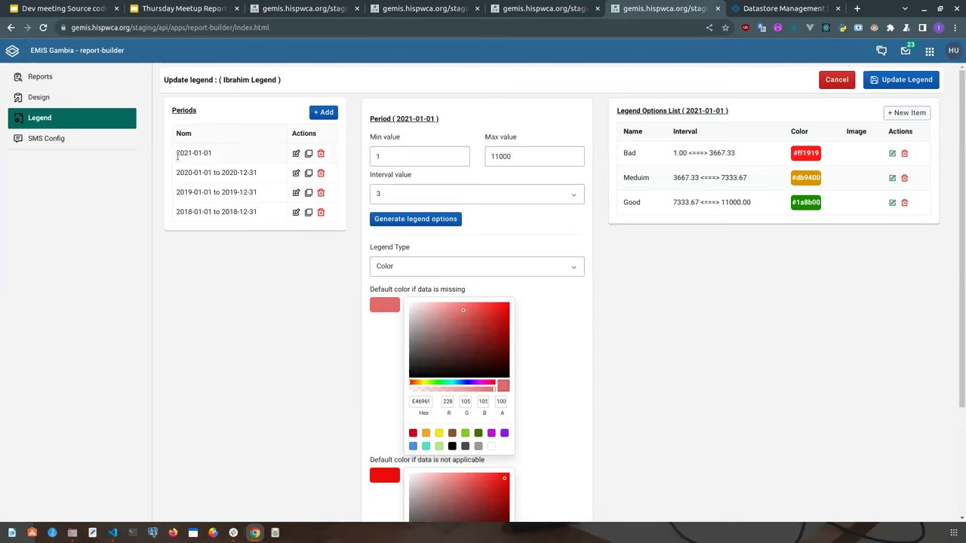
drag(176, 156, 218, 164)
click(240, 161)
scroll(645, 284, down, 3)
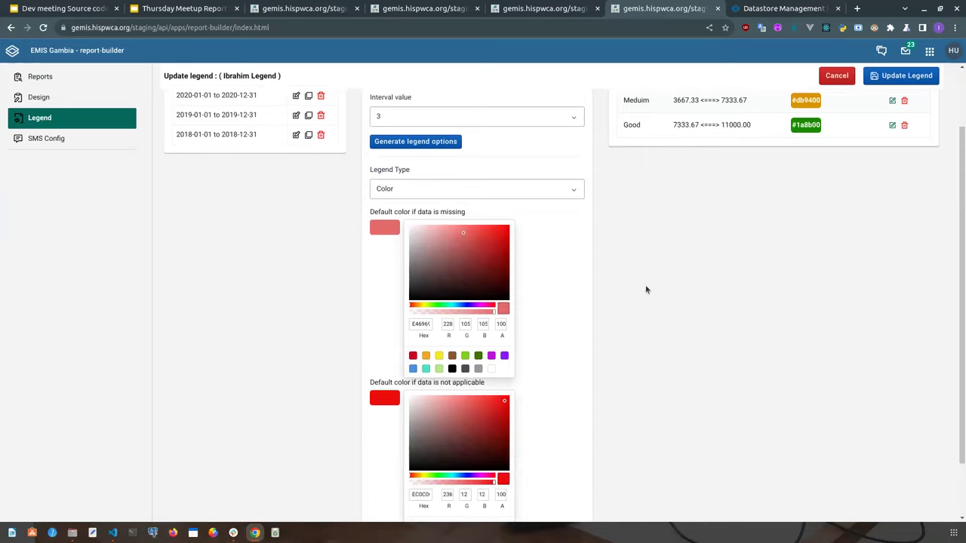
scroll(627, 247, up, 3)
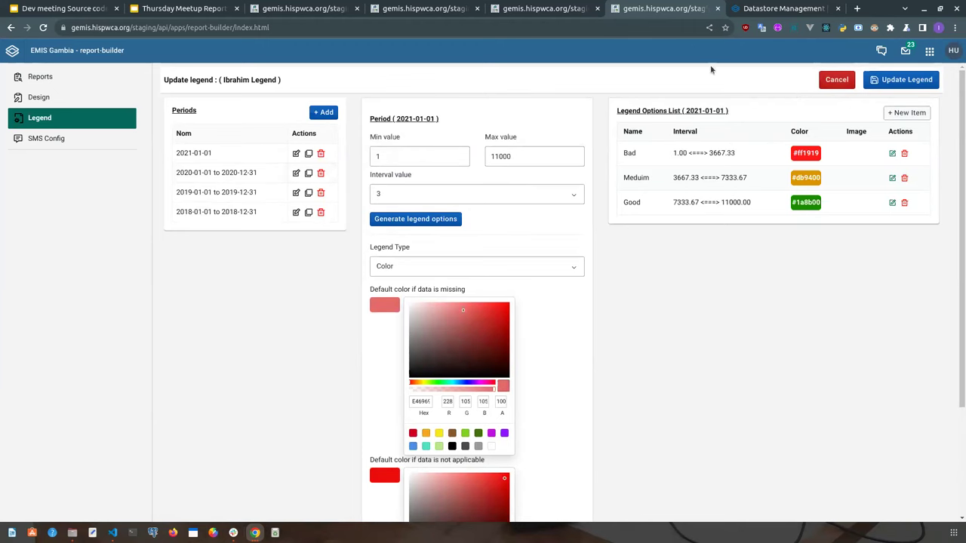
Switch to Datastore Management, reload it and open the legends key in the report-builder namespace
click(771, 7)
click(596, 30)
key(Return)
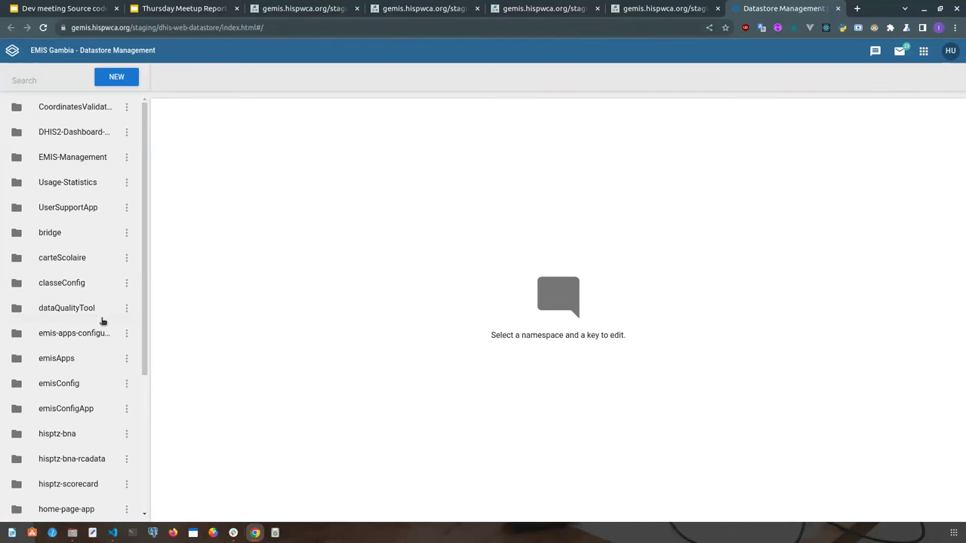
scroll(102, 322, down, 3)
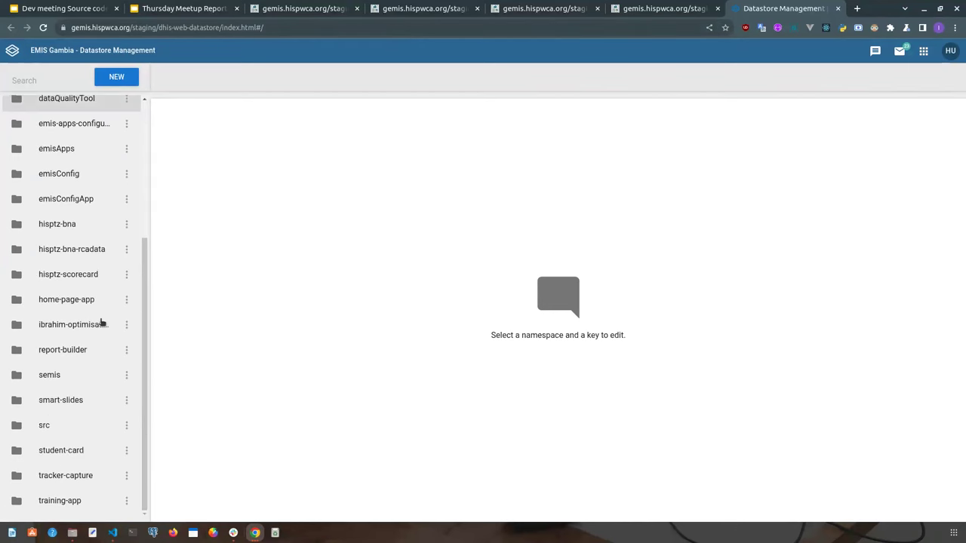
click(69, 357)
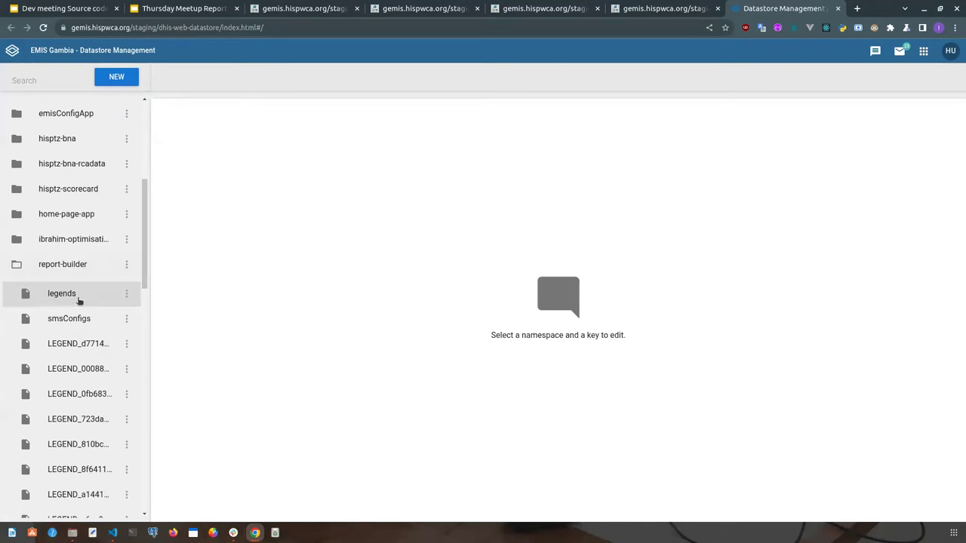
click(78, 301)
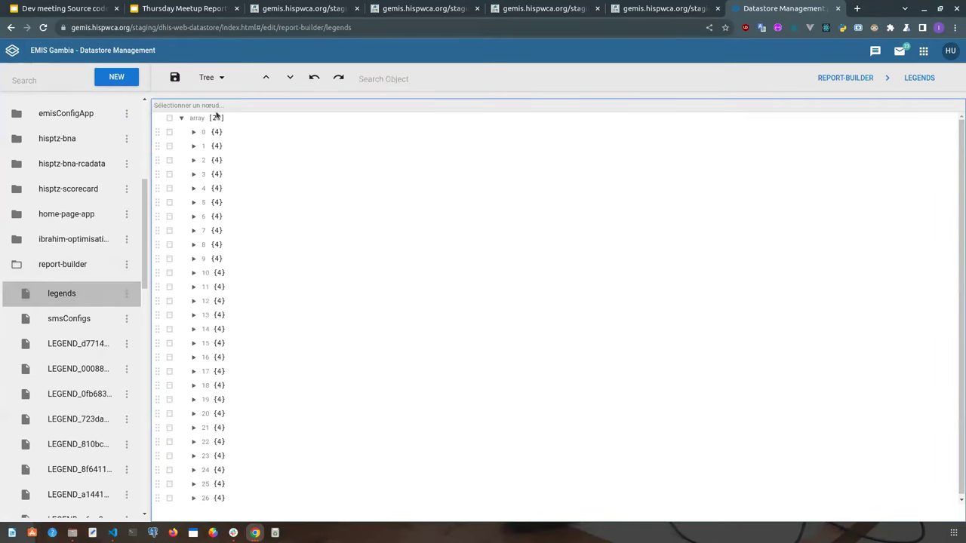
Show the legends key as code and examine the name and id of the first legend entry
click(223, 78)
click(208, 95)
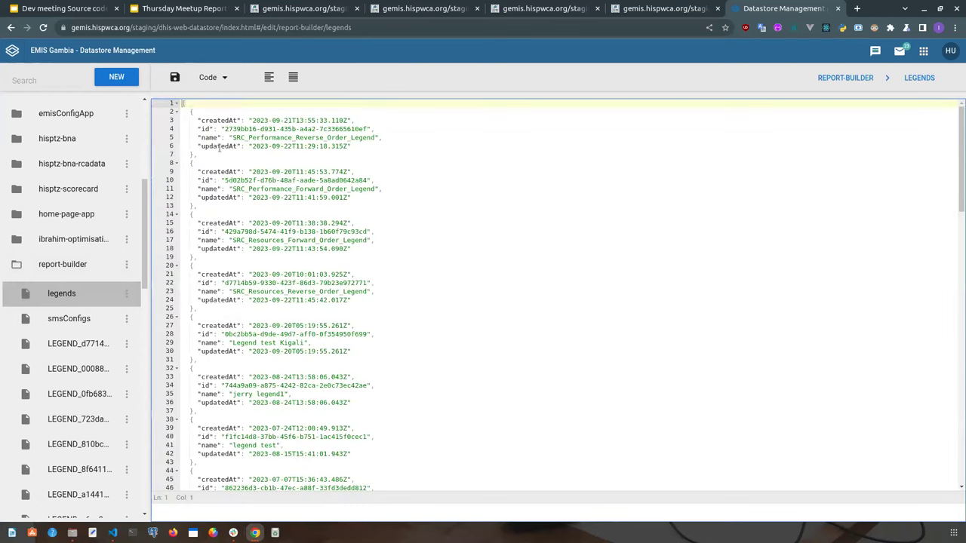
click(214, 138)
click(204, 129)
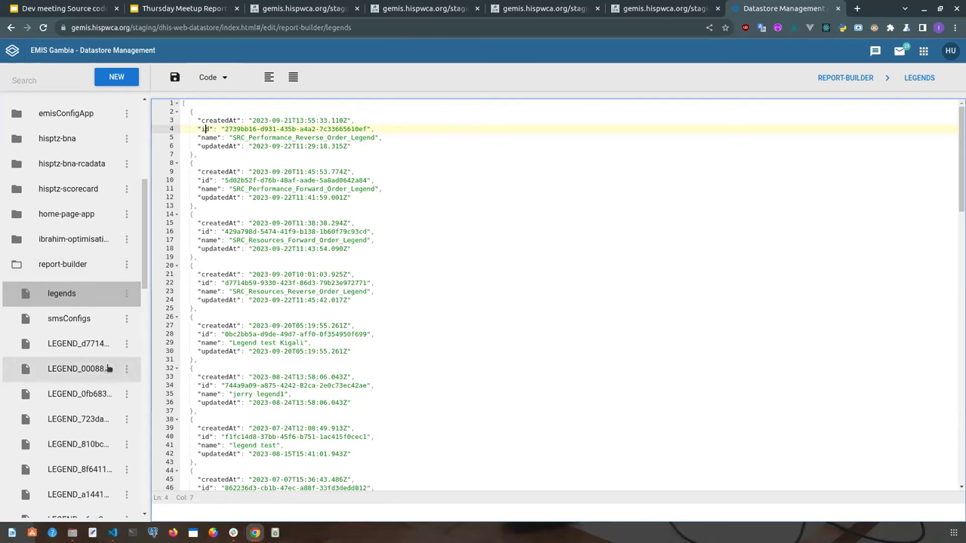
Open the LEGEND_0fb683… key and examine its full key name and stored legend data
scroll(76, 252, down, 3)
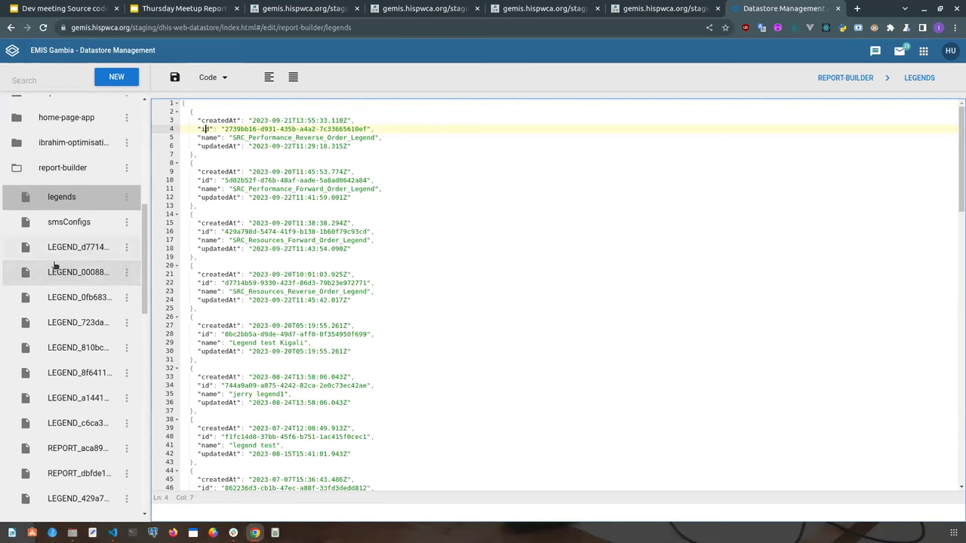
click(97, 302)
drag(327, 27, 485, 27)
click(505, 167)
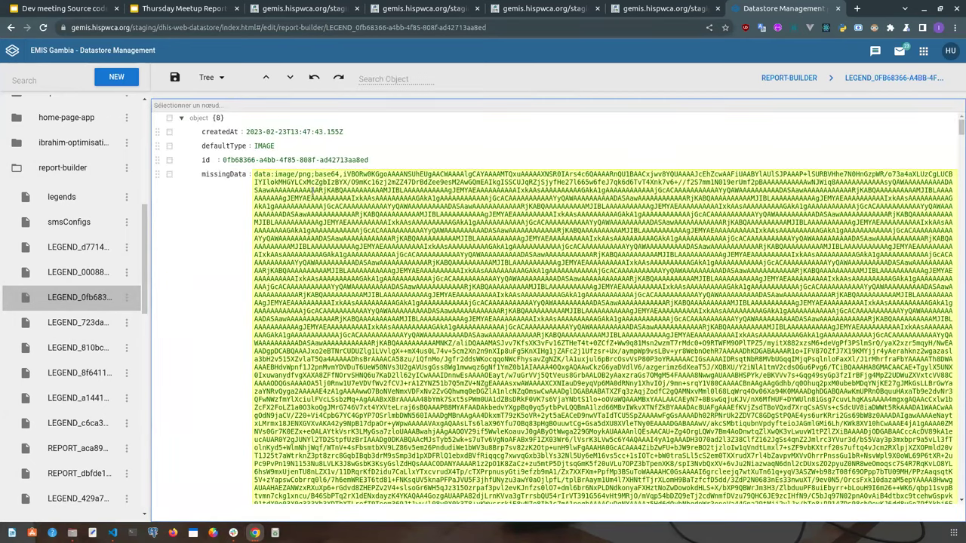
Revisit the 2023 demo report and the legend configuration, and return to Datastore Management
click(424, 10)
click(534, 7)
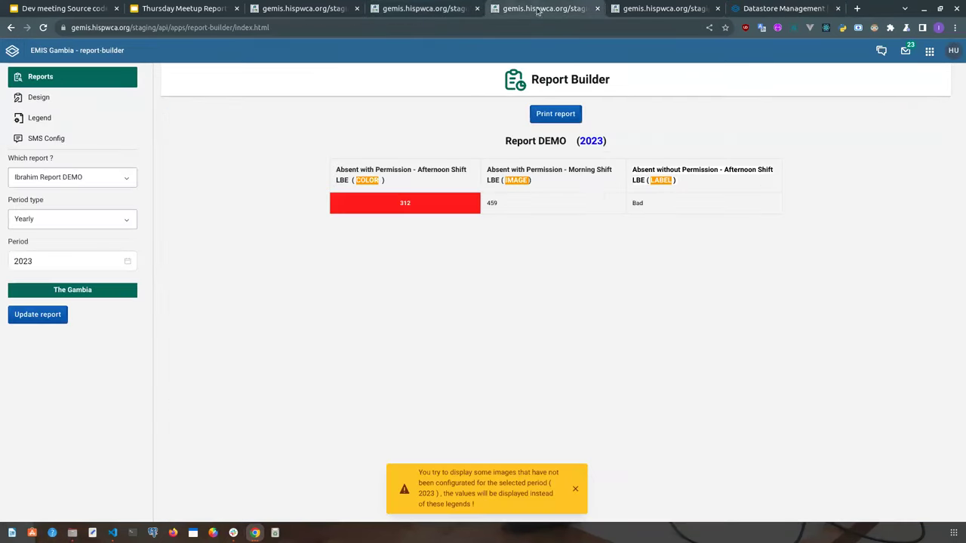
click(652, 7)
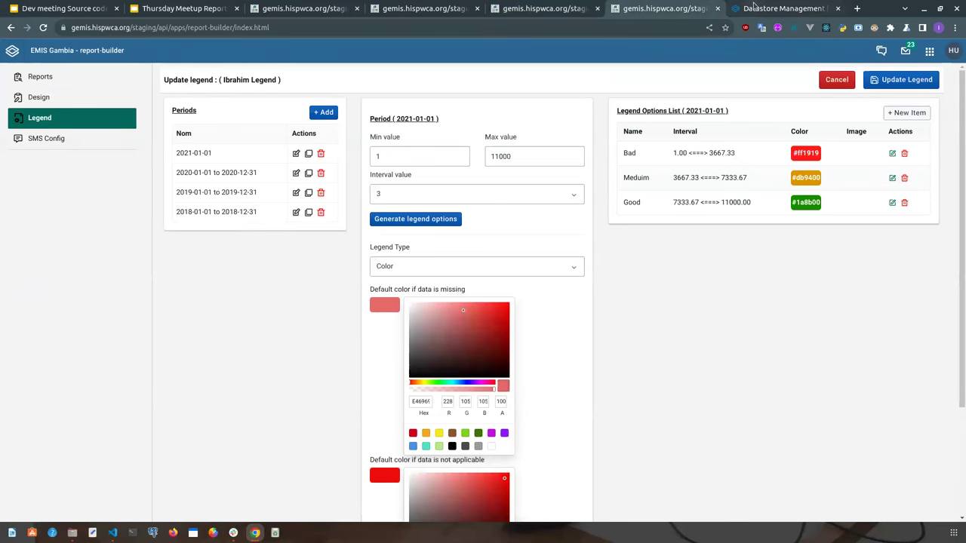
mouse_move(753, 6)
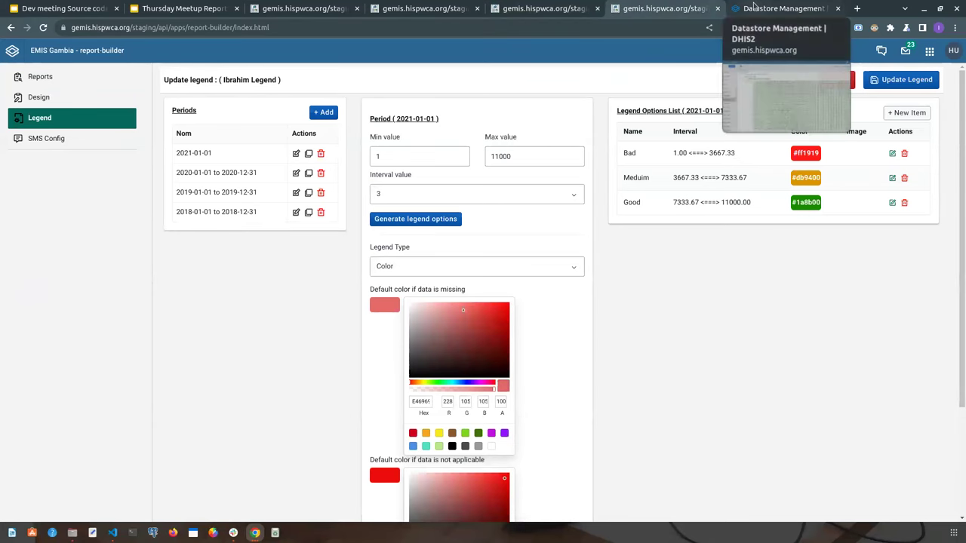
click(753, 6)
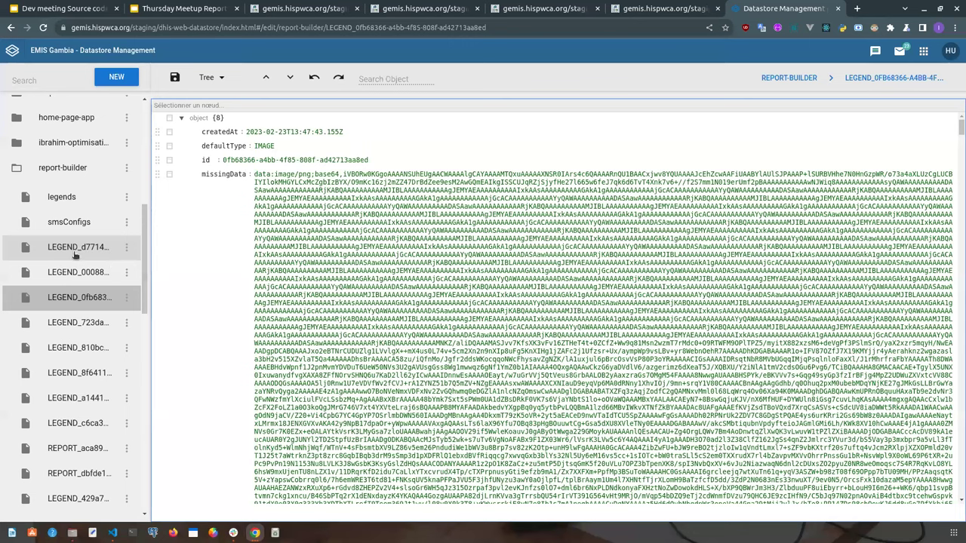
Open the REPORT_dbfde1… and LEGEND_c6ca3… keys and examine the LEGEND_ prefix in the key name
scroll(98, 261, down, 3)
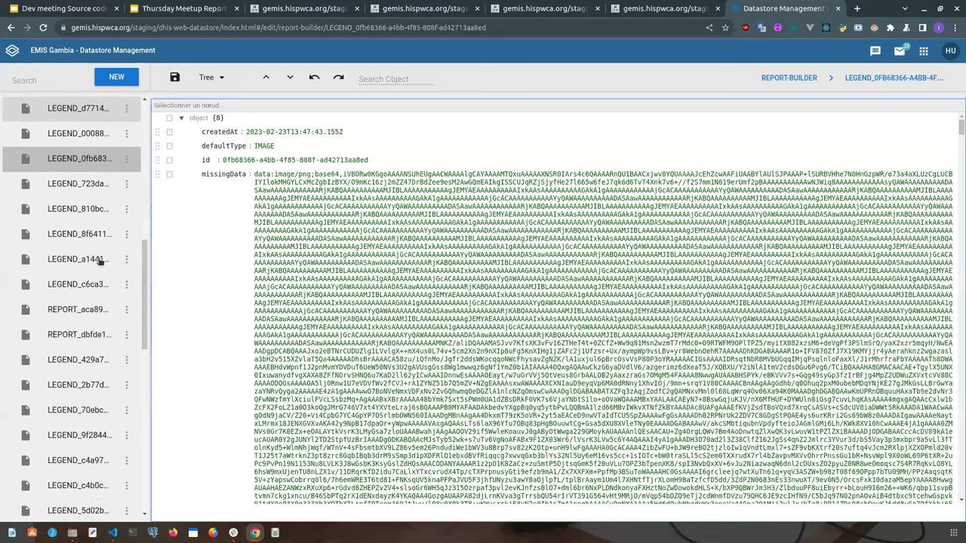
scroll(97, 261, down, 1)
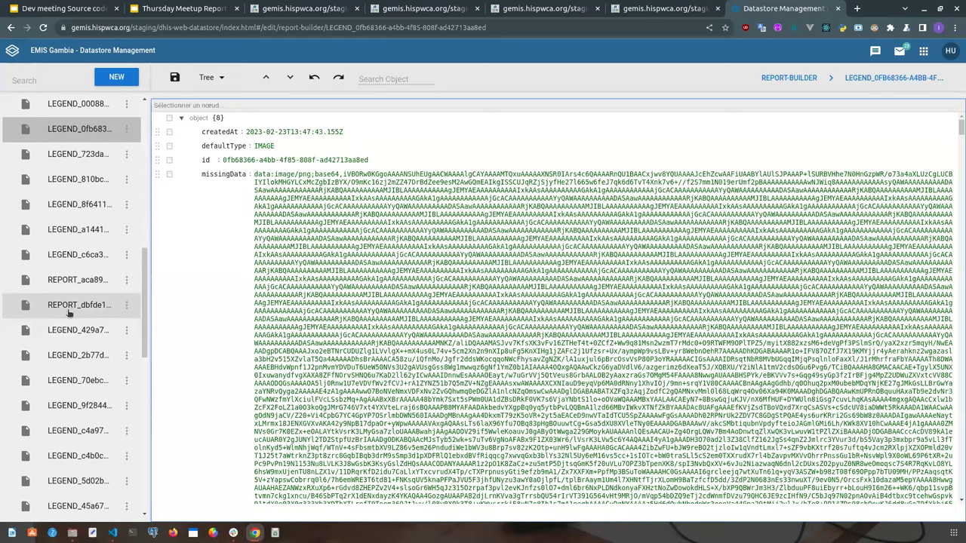
click(71, 311)
scroll(72, 311, down, 1)
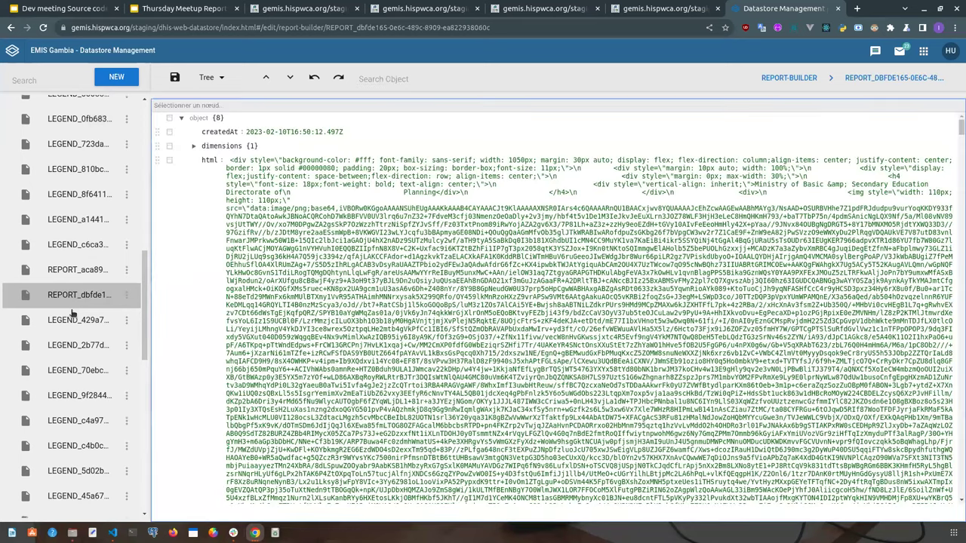
click(78, 244)
drag(326, 30, 355, 30)
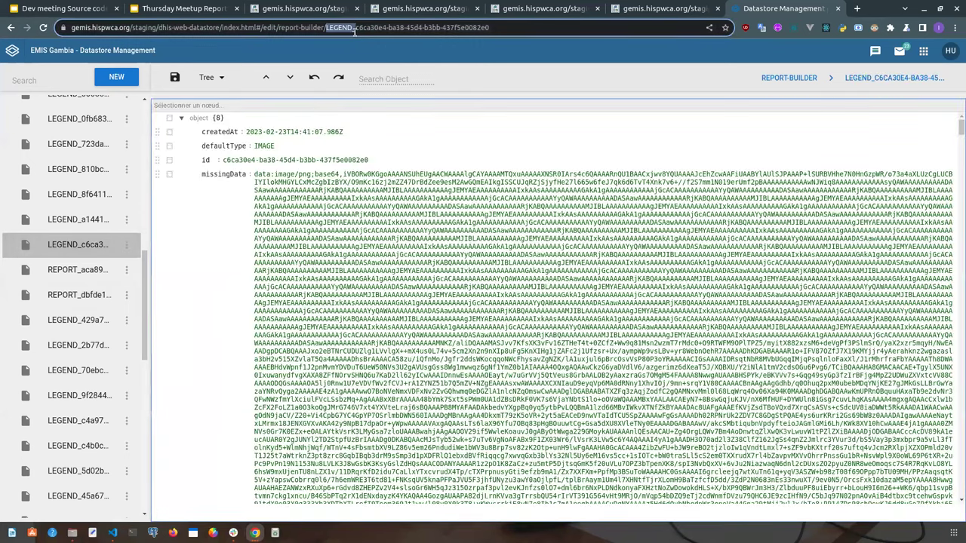
Reopen the report-builder legends key and show its list of legends as code
scroll(67, 282, up, 6)
scroll(68, 283, down, 3)
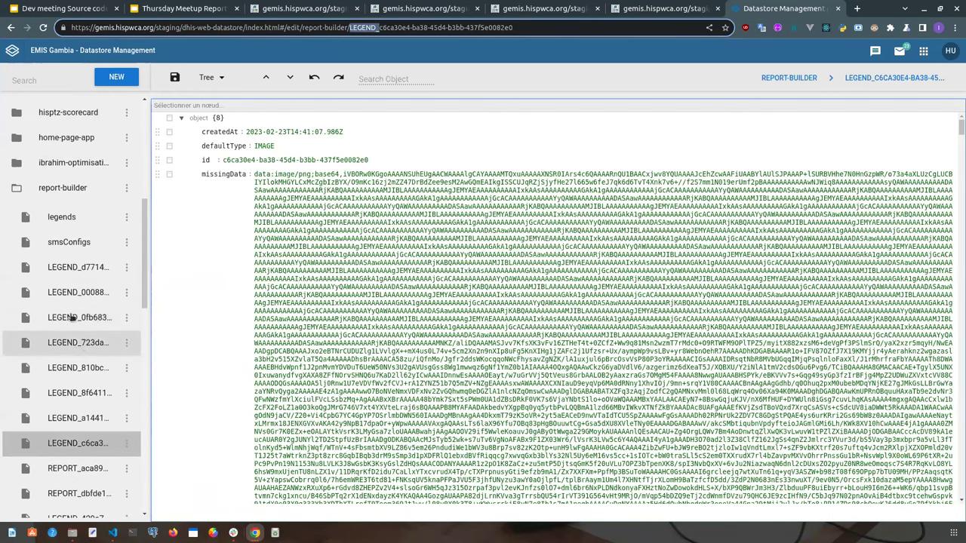
click(61, 214)
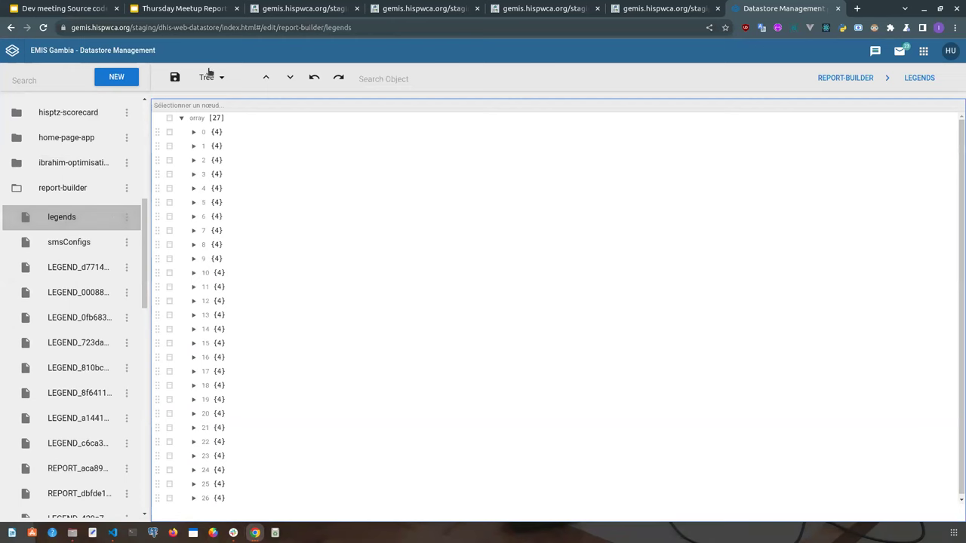
click(218, 78)
click(222, 98)
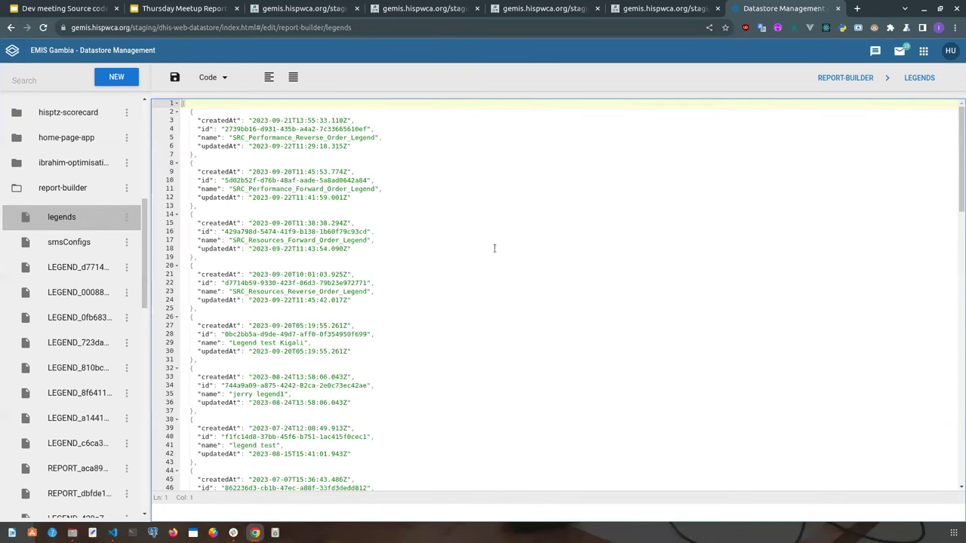
Switch to the Student Card report in Report Builder, dismiss its organisation unit dialog and open the design list of reports
click(573, 9)
click(427, 8)
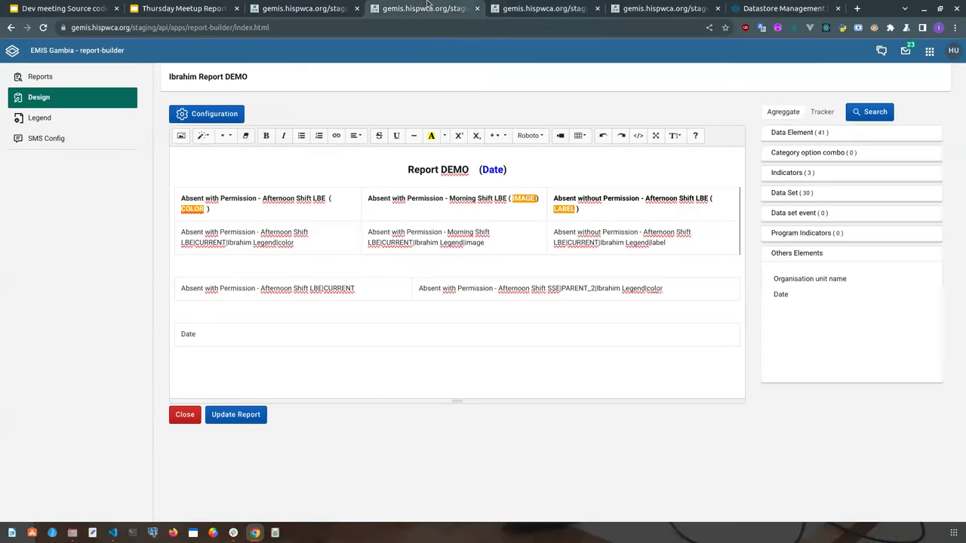
click(321, 8)
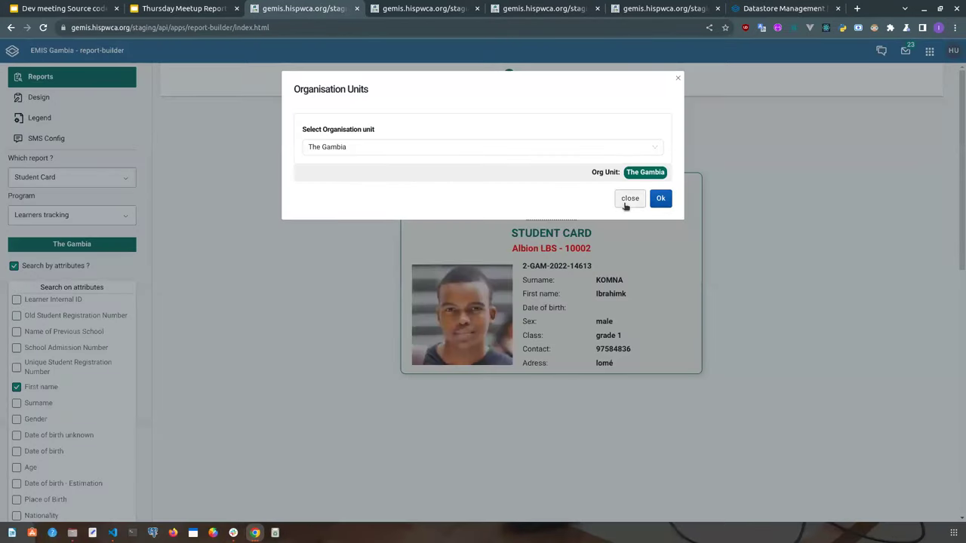
click(626, 201)
click(58, 100)
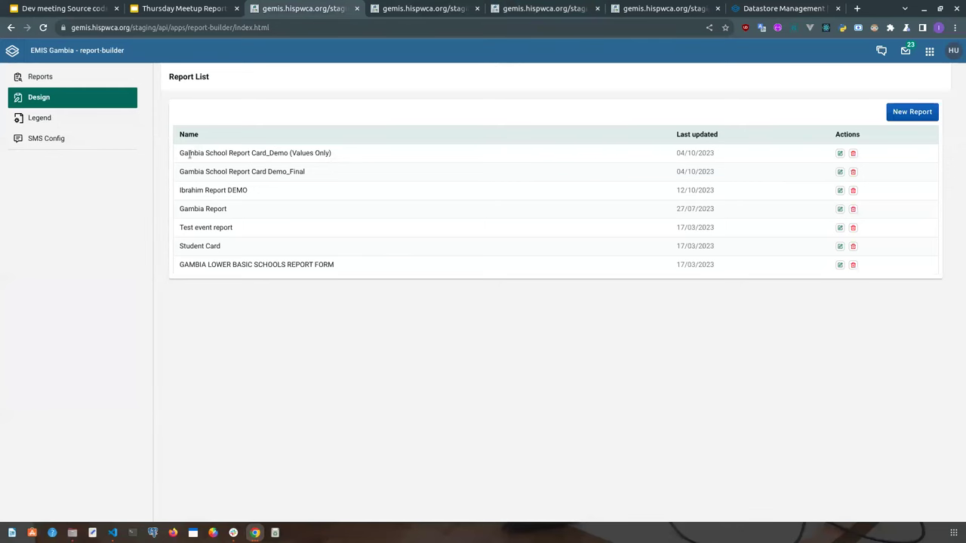
Return to Datastore Management, open the reports key in the report-builder namespace and show it as code
click(650, 8)
click(745, 6)
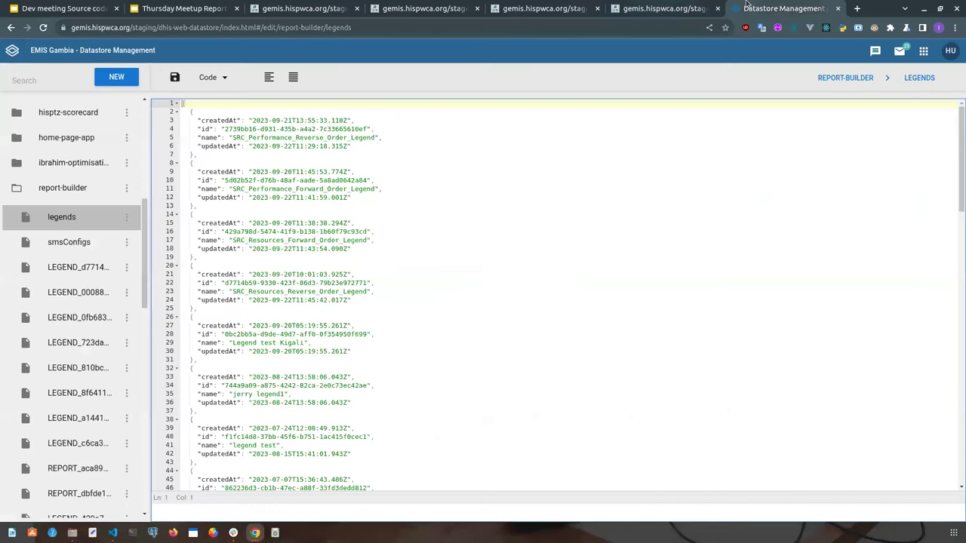
scroll(74, 230, down, 10)
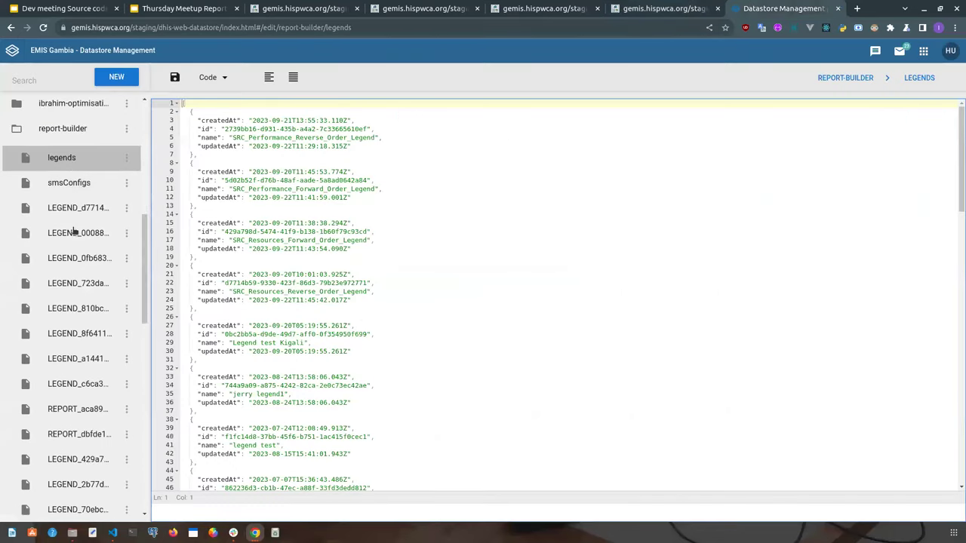
scroll(74, 230, down, 5)
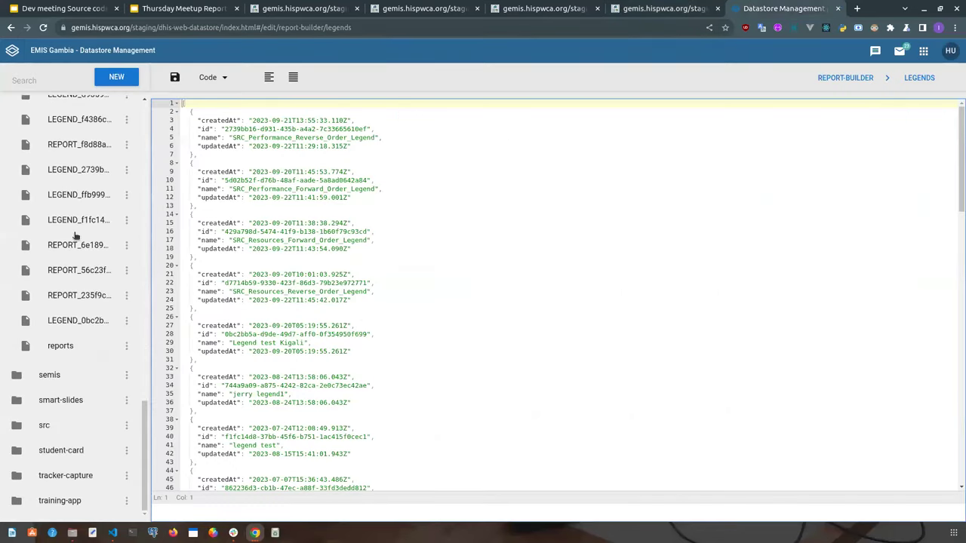
click(91, 344)
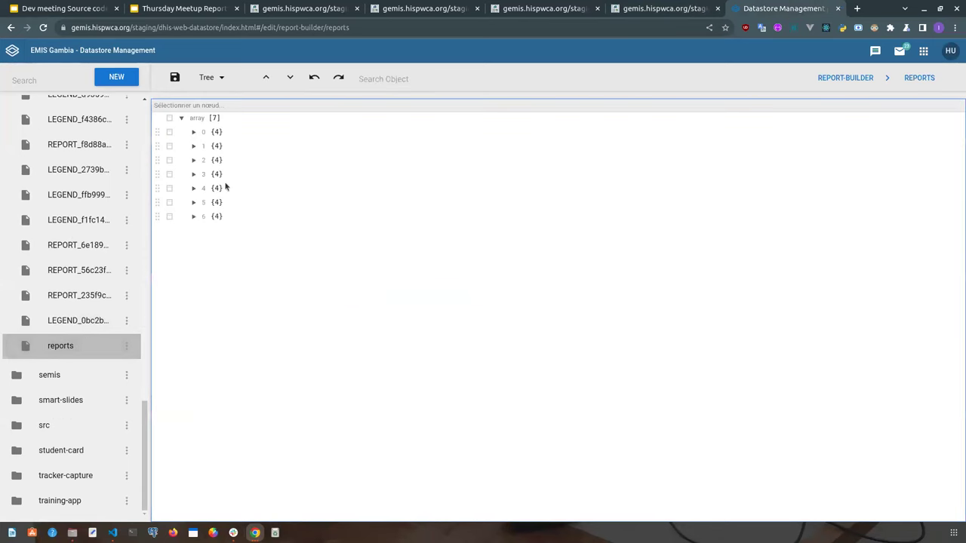
click(211, 79)
click(208, 96)
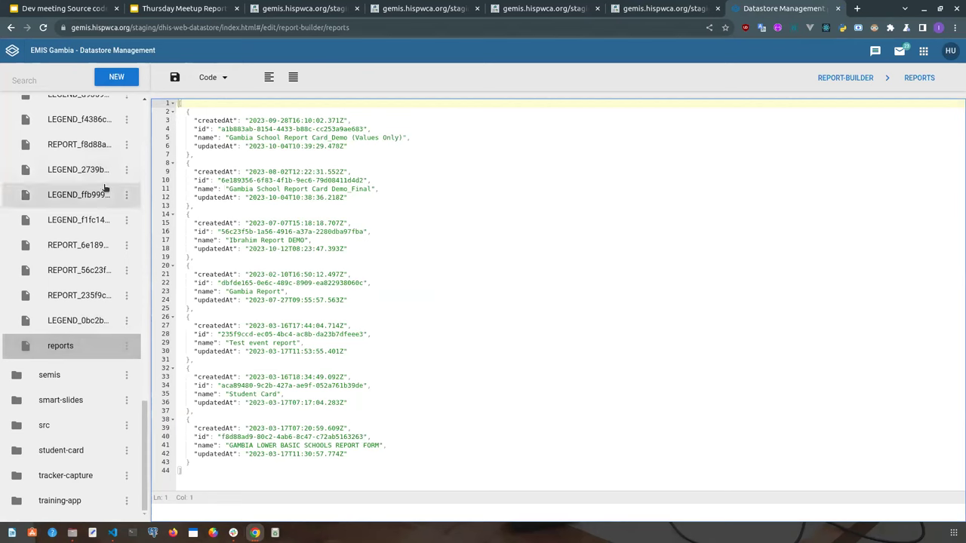
scroll(105, 188, up, 1)
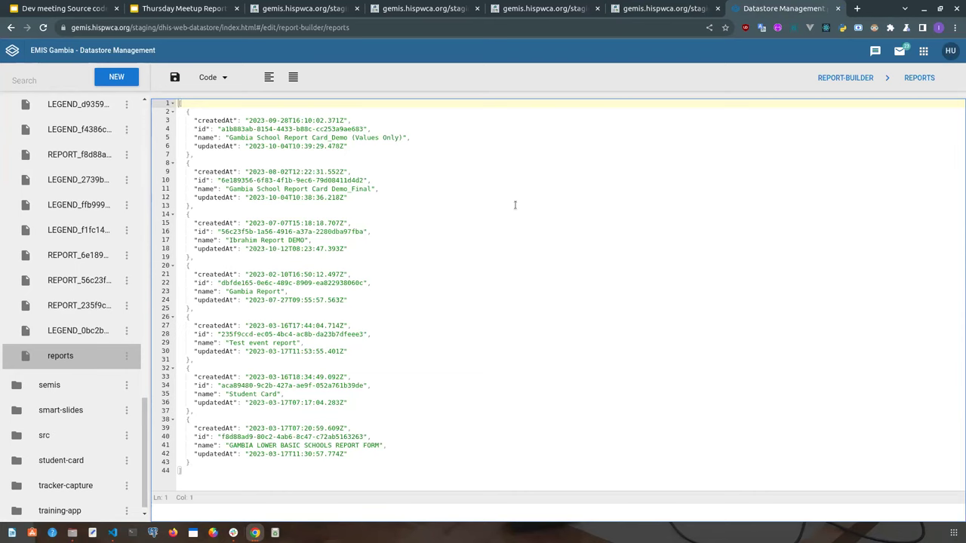
key(super)
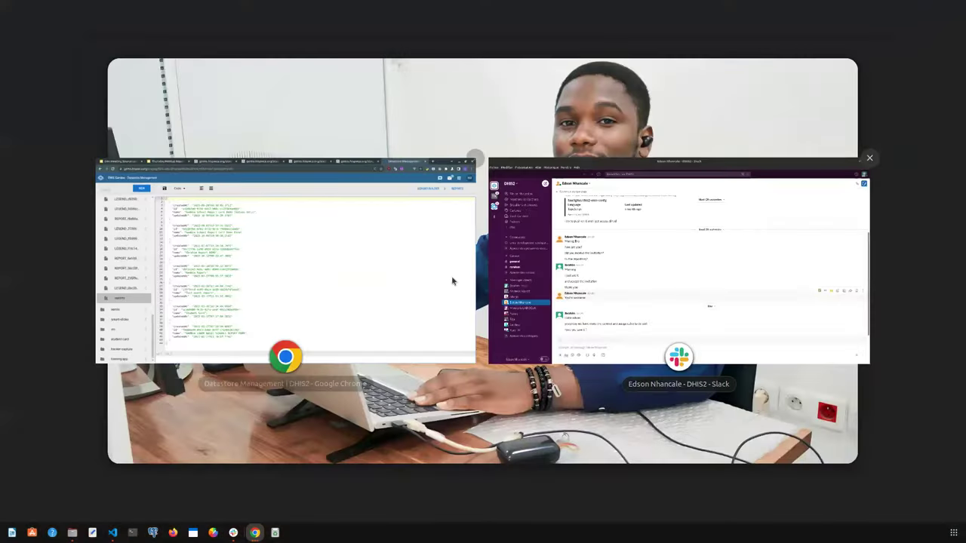
key(super)
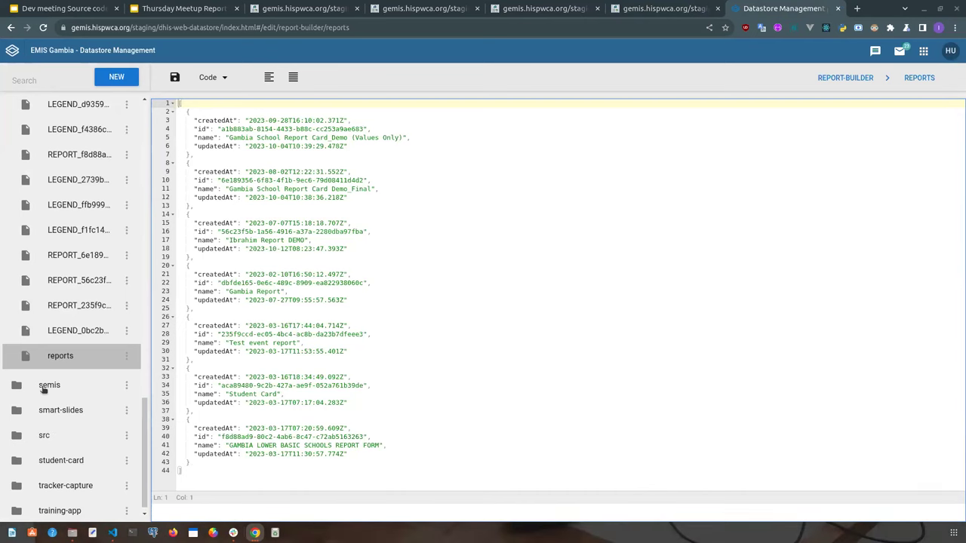
Switch to the Dev meeting Source code presentation and review its Report Builder App title slide and Tools slide
click(155, 6)
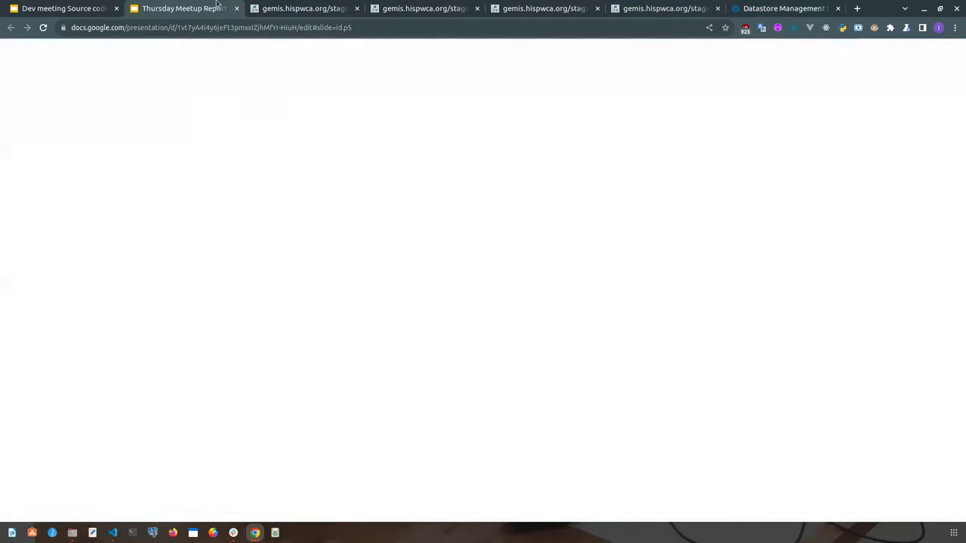
click(83, 7)
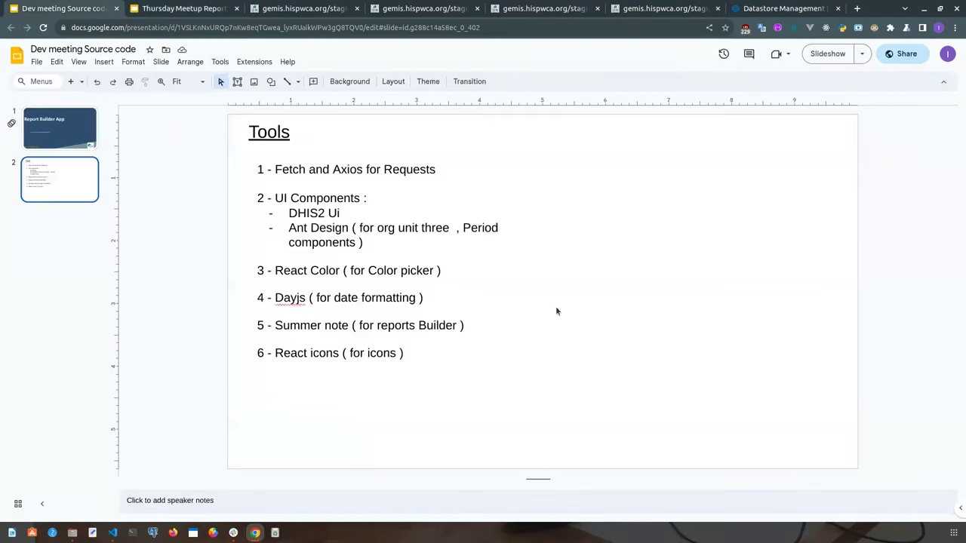
scroll(303, 267, up, 1)
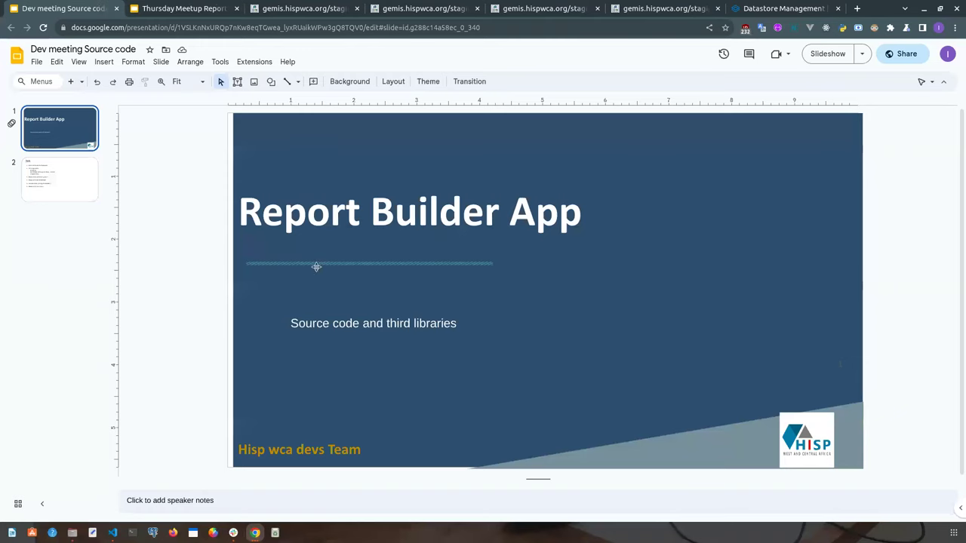
scroll(316, 268, down, 1)
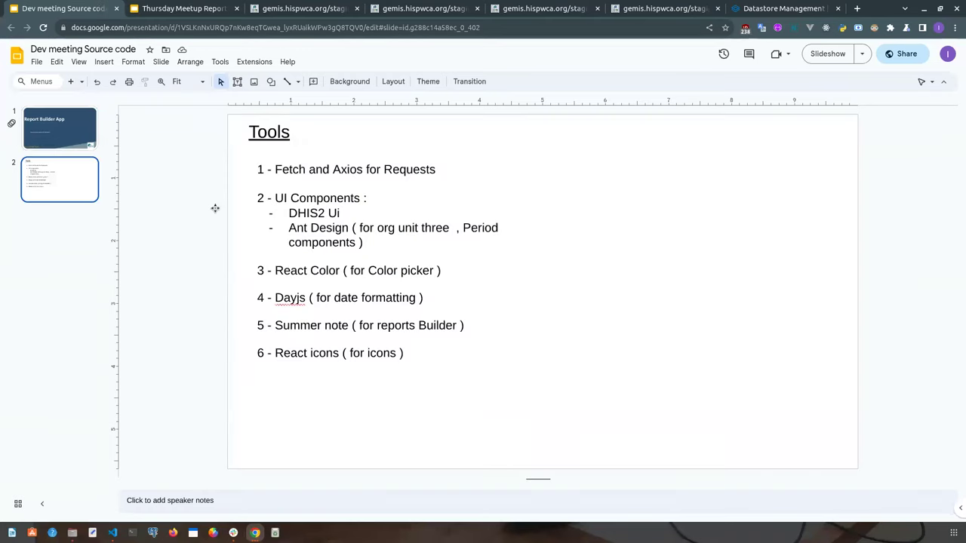
Switch to Visual Studio Code, hide the terminal and expand the initDataStore function in App.js
key(alt+Tab)
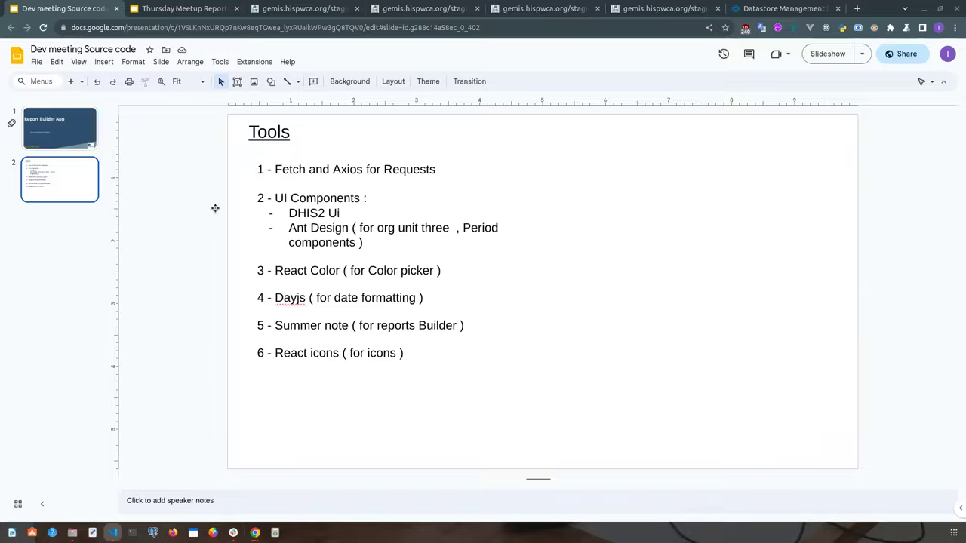
key(alt+Tab)
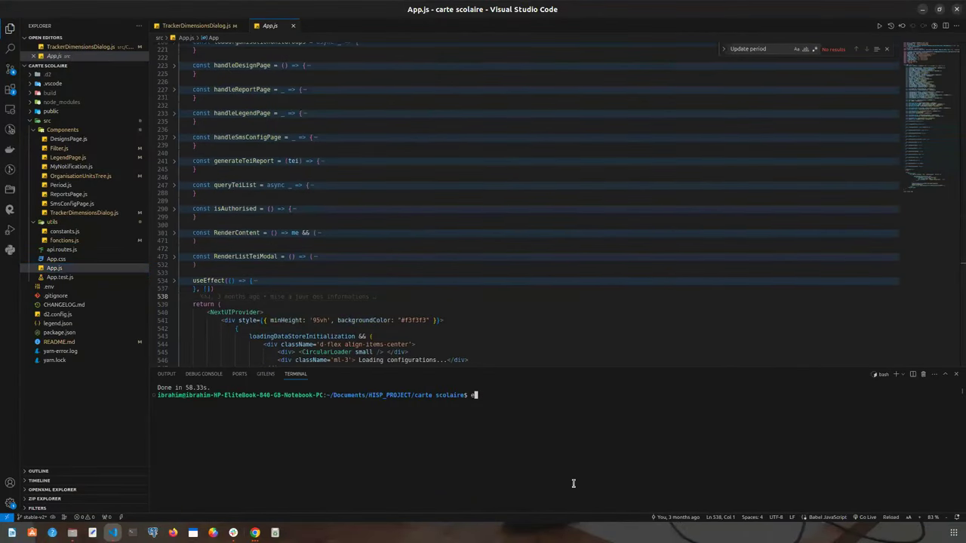
key(ctrl+j)
scroll(499, 359, up, 18)
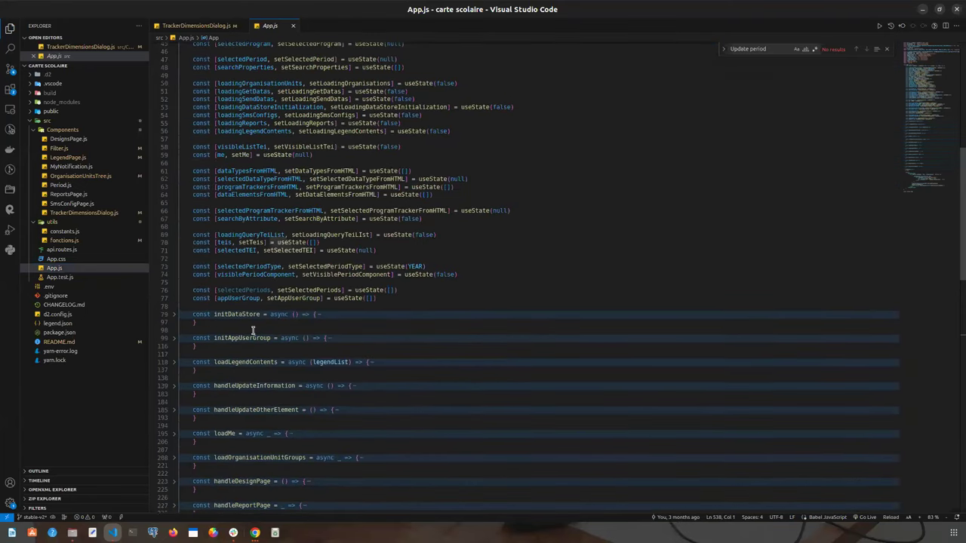
click(174, 314)
scroll(531, 341, down, 3)
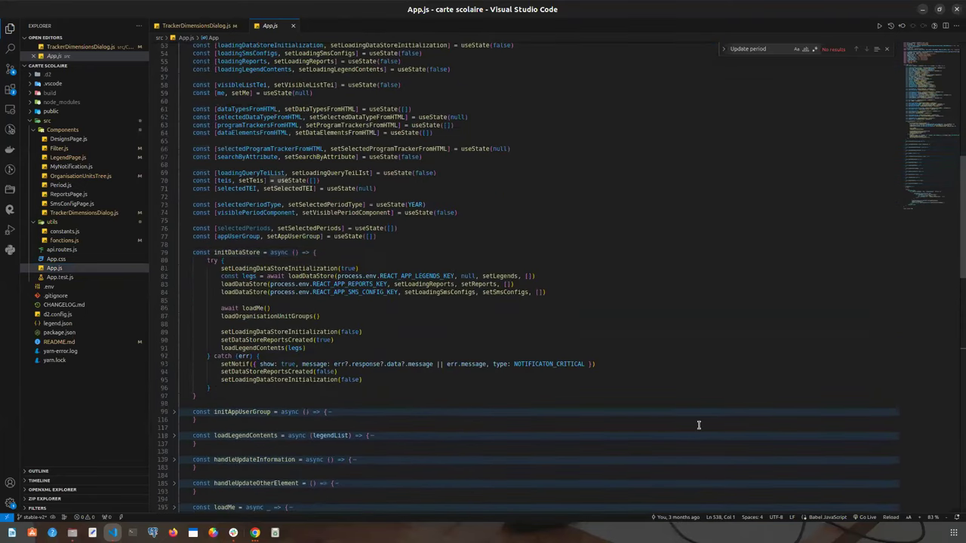
Enlarge the editor zoom to 101% and examine the datastore loading calls inside initDataStore
click(919, 519)
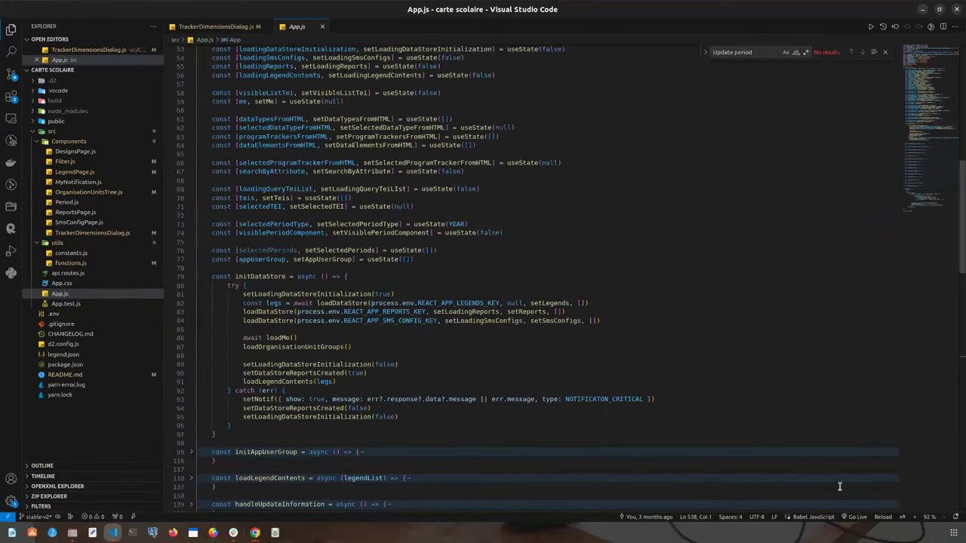
key(ctrl+equal)
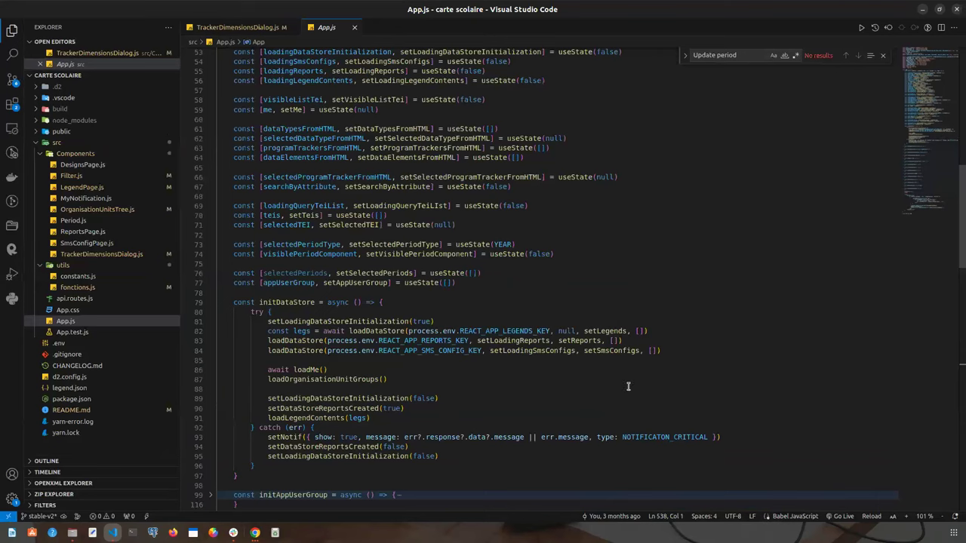
scroll(750, 369, down, 2)
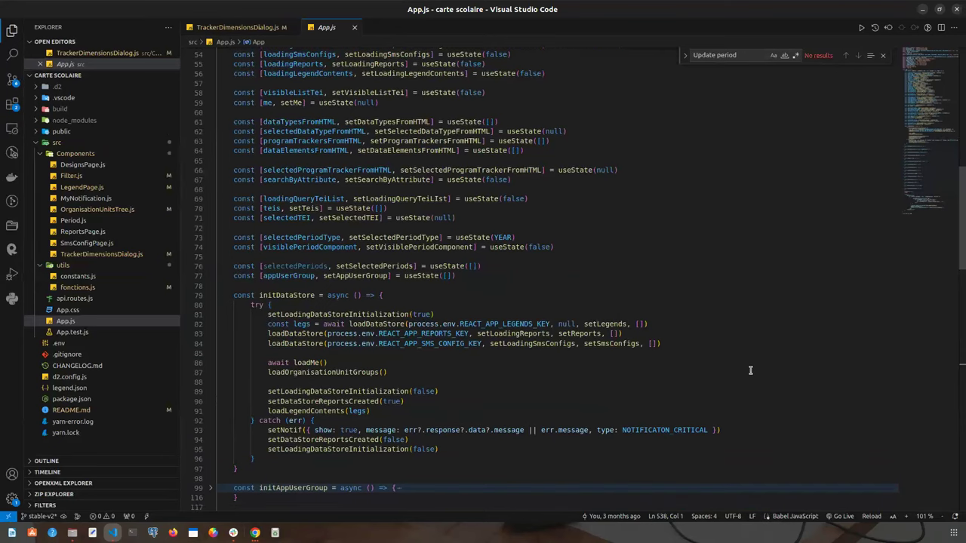
scroll(384, 294, down, 1)
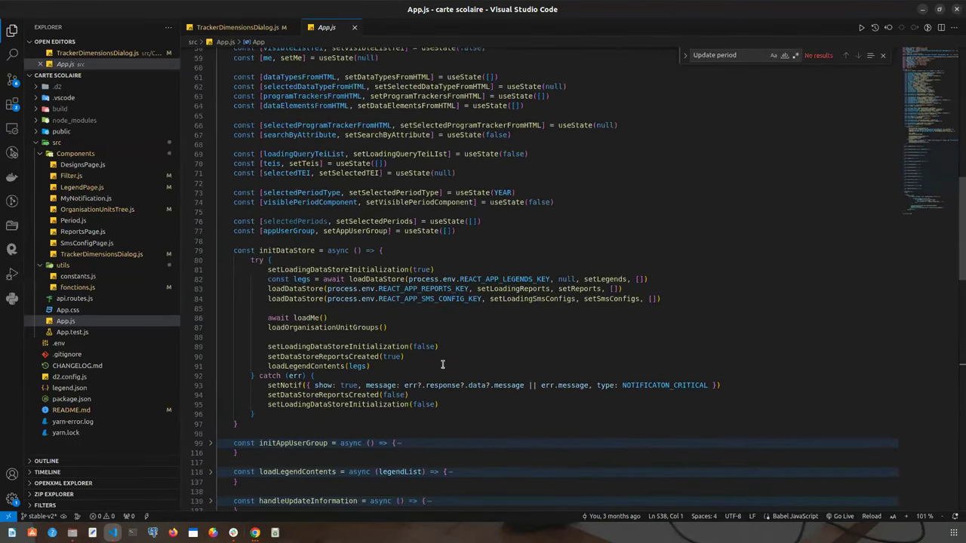
Go to the definition of loadDataStore in fonctions.js and examine how it requests the datastore route with axios
click(383, 279)
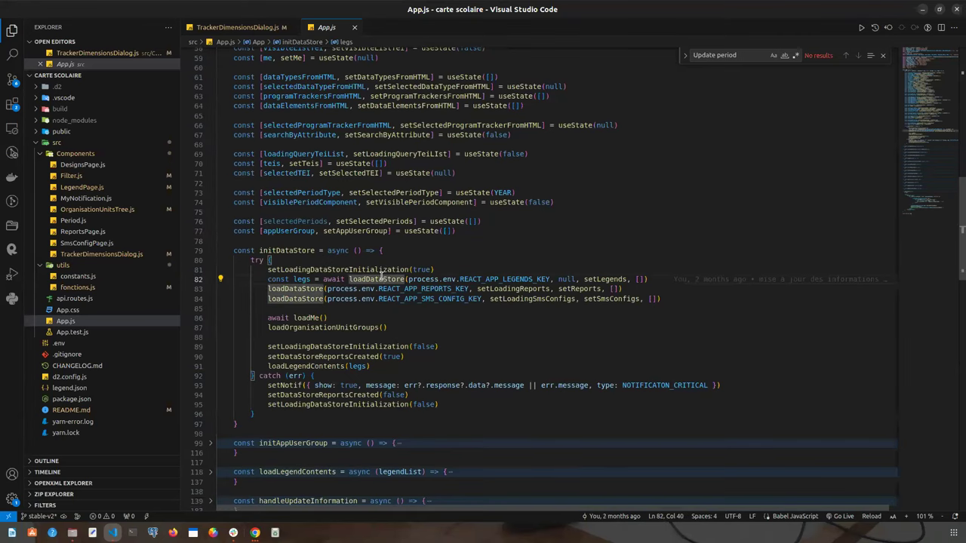
ctrl+click(380, 280)
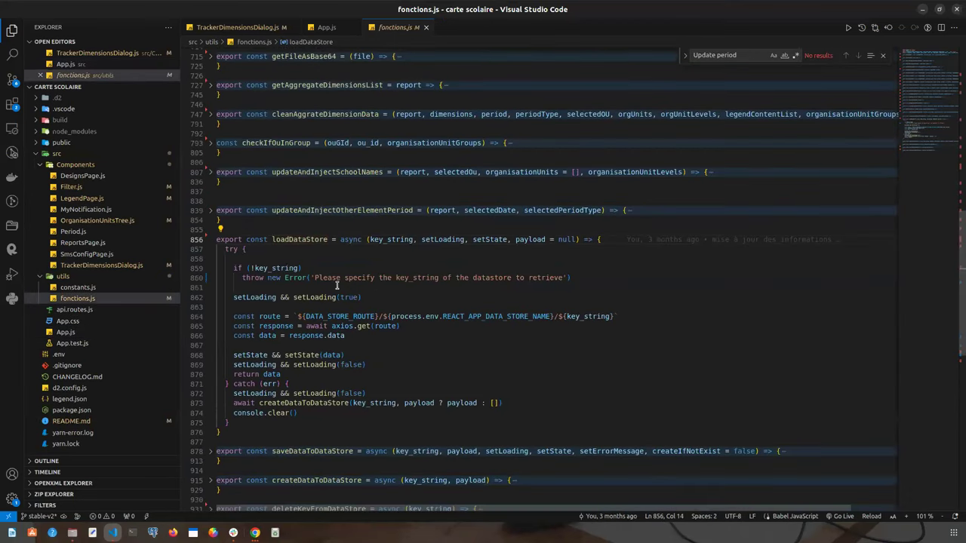
scroll(338, 285, down, 1)
click(318, 303)
click(402, 303)
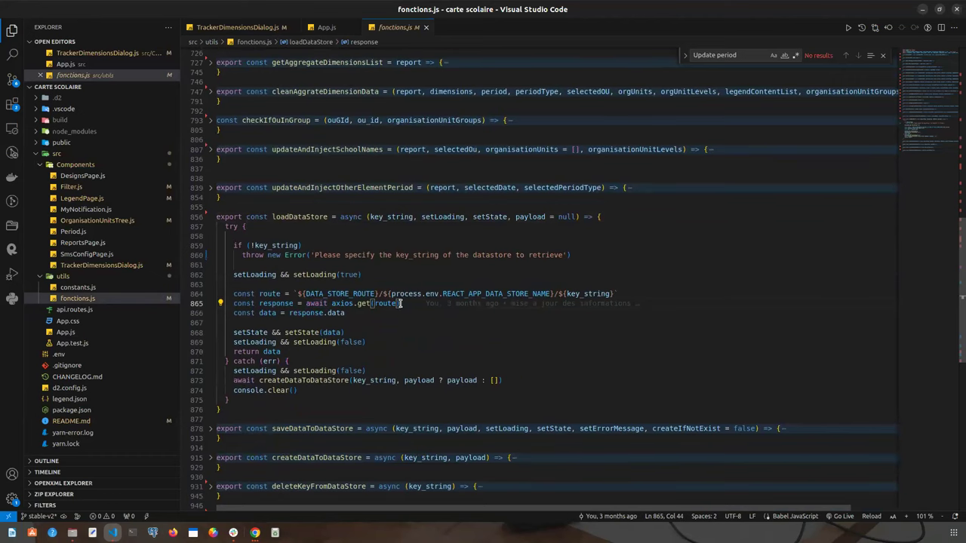
scroll(401, 303, down, 3)
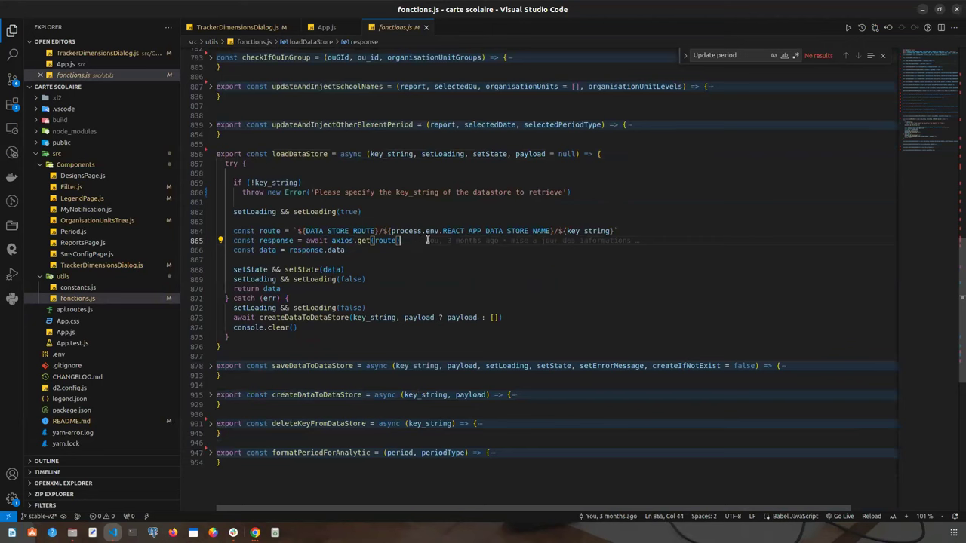
Highlight REACT_APP_DATA_STORE_NAME in the loadDataStore route and open the .env file that defines it
click(391, 232)
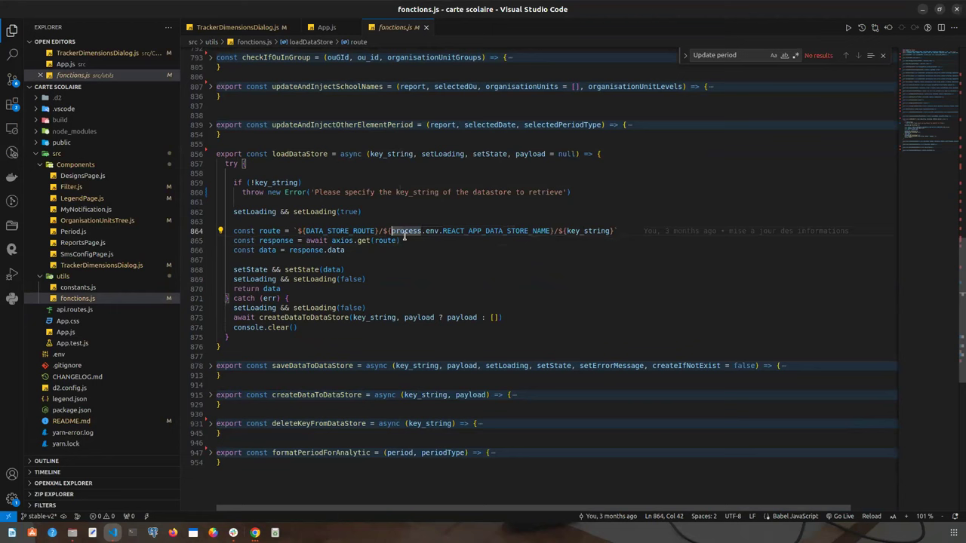
mouse_move(507, 227)
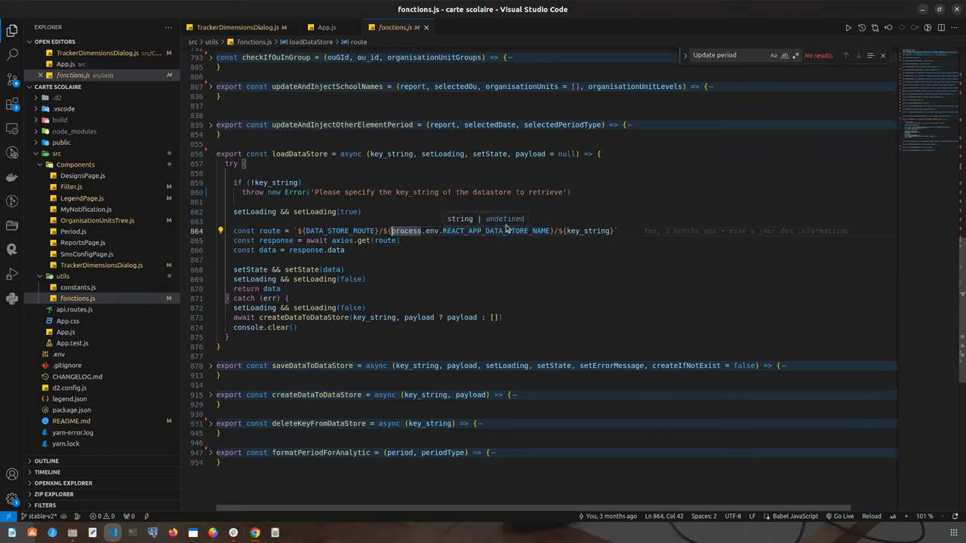
double_click(457, 231)
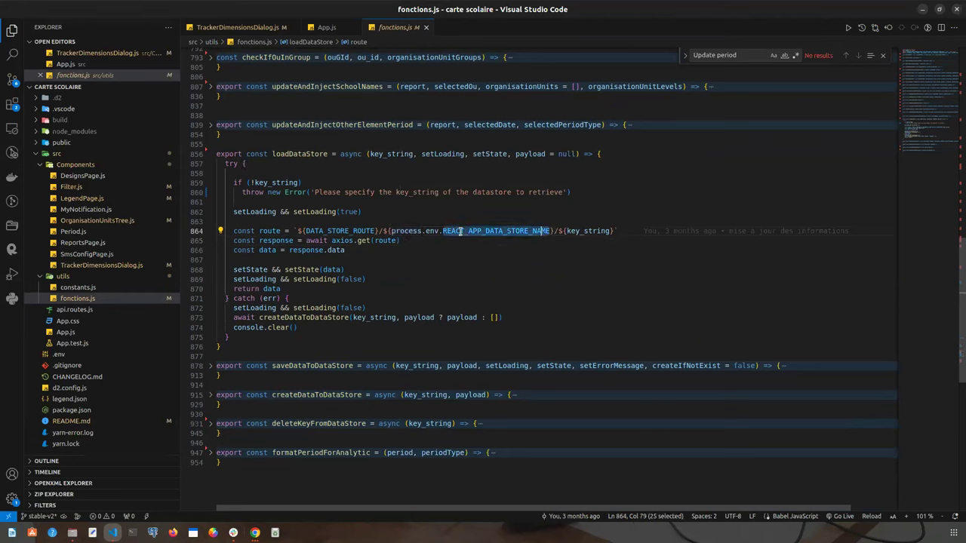
click(66, 356)
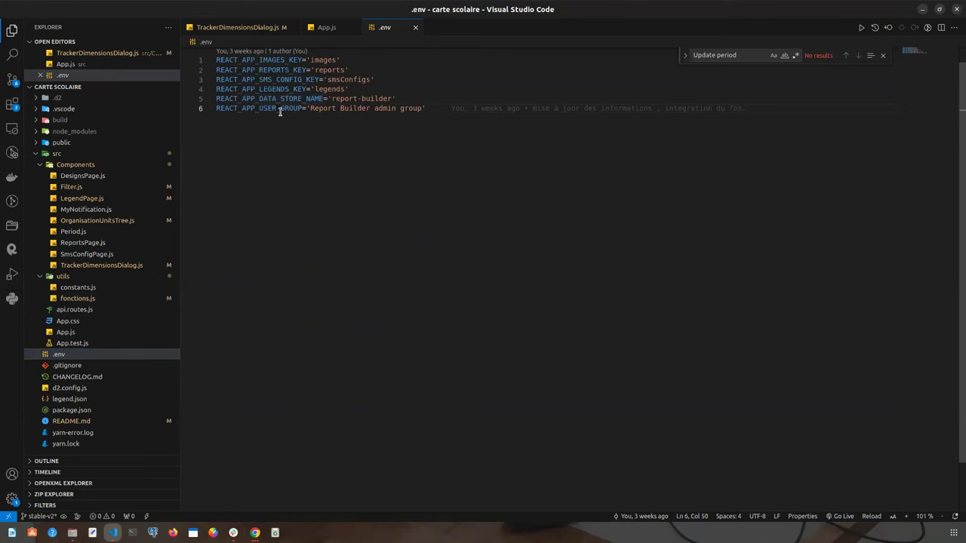
Reopen fonctions.js at the loadDataStore function, and return to initDataStore in App.js
click(270, 28)
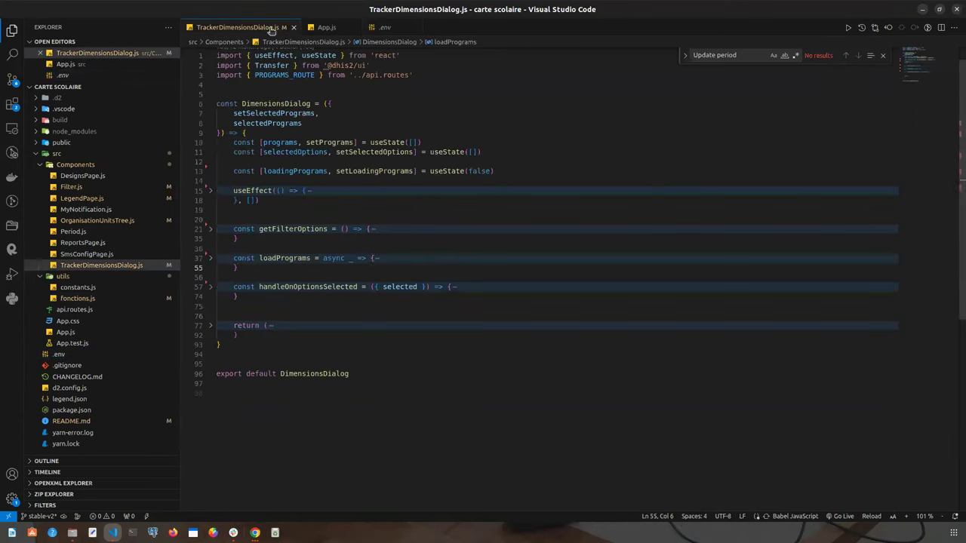
click(78, 299)
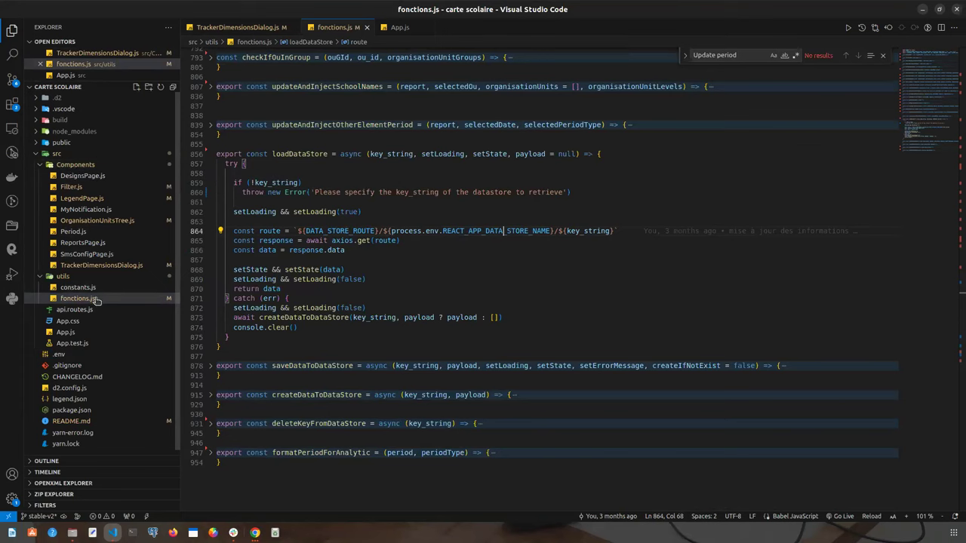
click(396, 28)
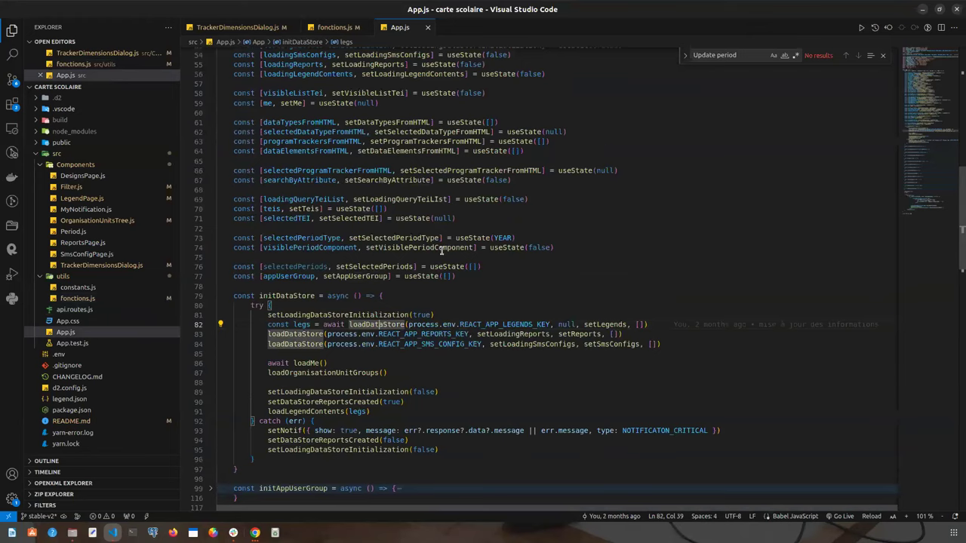
Review App.js from initDataStore through its collapsed handler functions to the rendered return block
scroll(441, 251, down, 2)
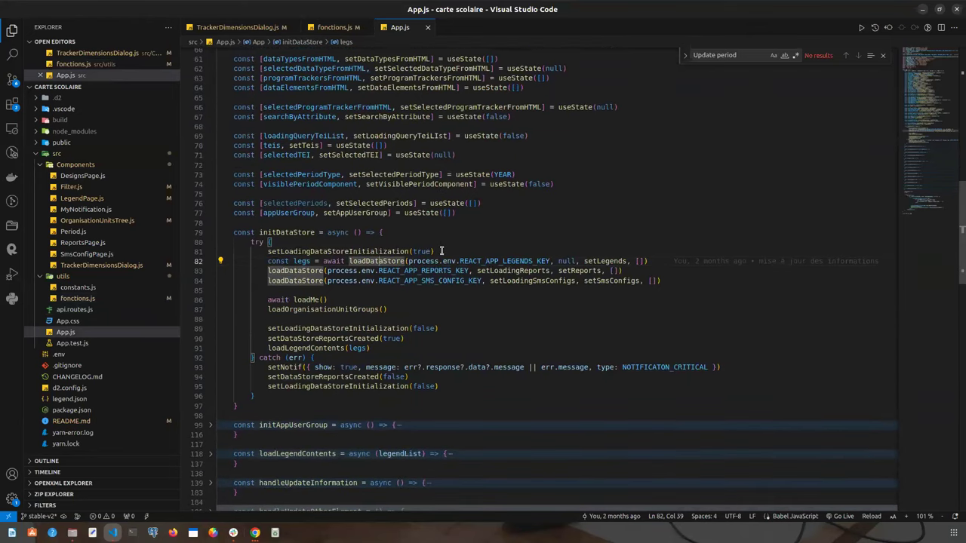
scroll(441, 251, down, 20)
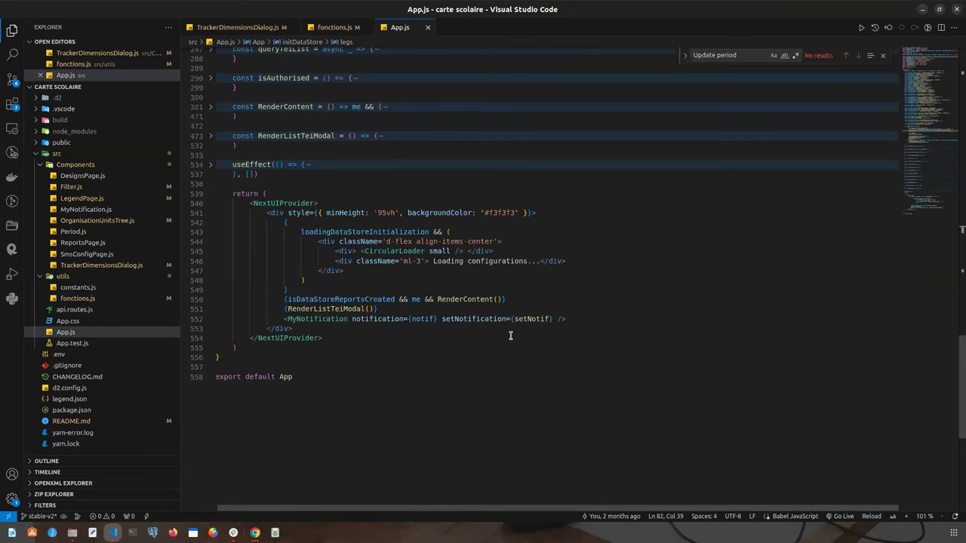
scroll(510, 336, up, 15)
scroll(510, 336, up, 10)
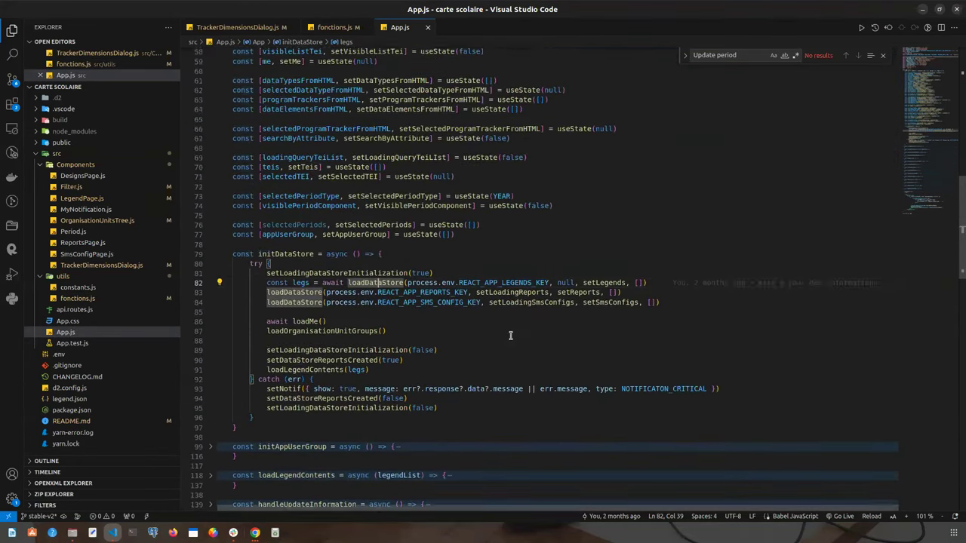
scroll(510, 335, up, 1)
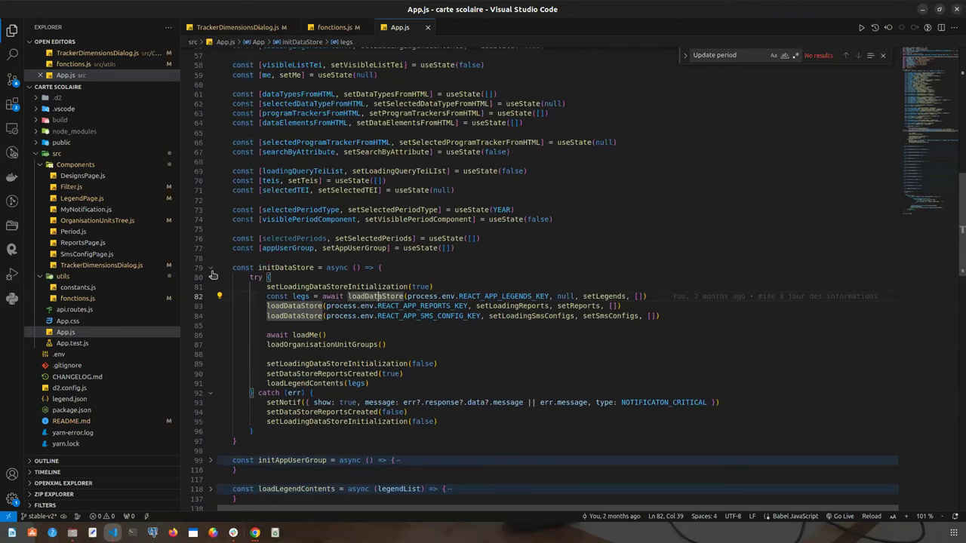
scroll(358, 293, down, 5)
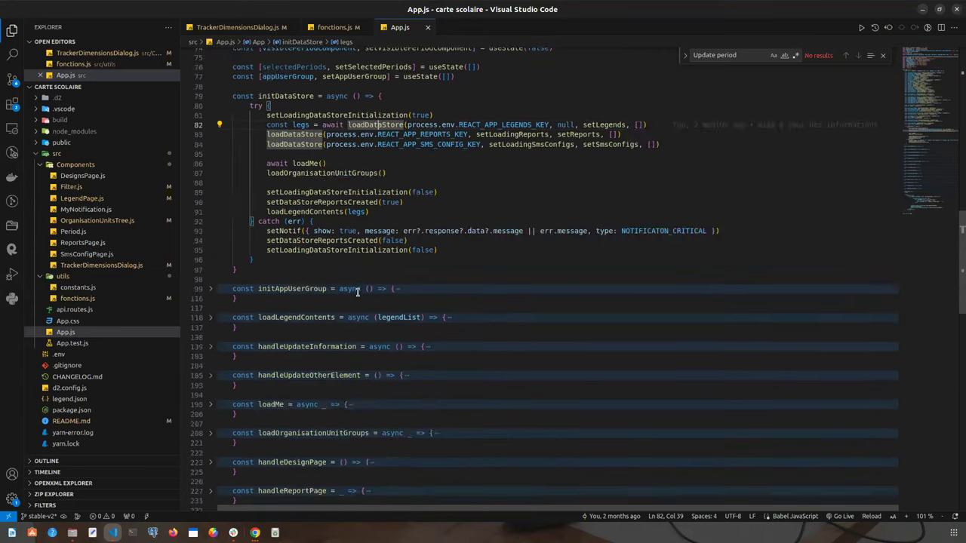
scroll(358, 292, down, 10)
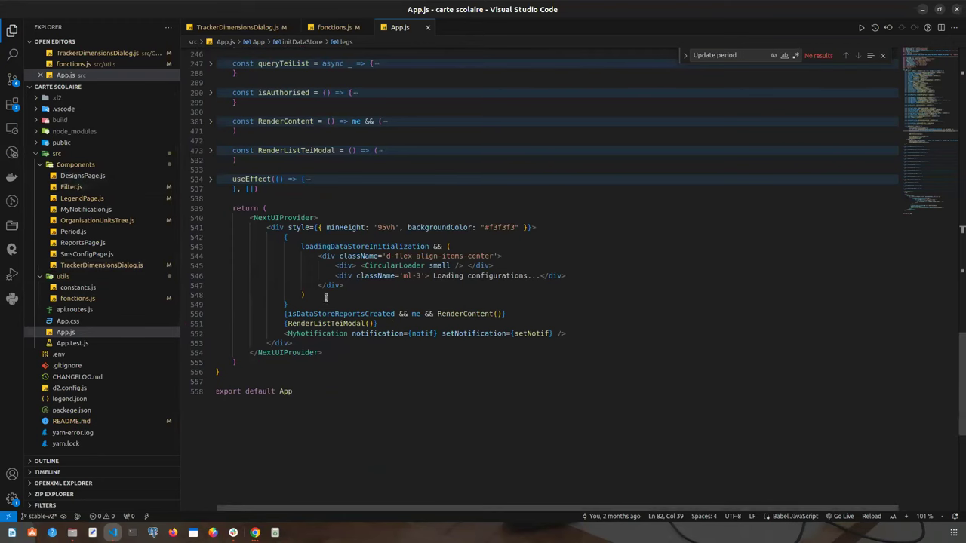
scroll(328, 192, up, 1)
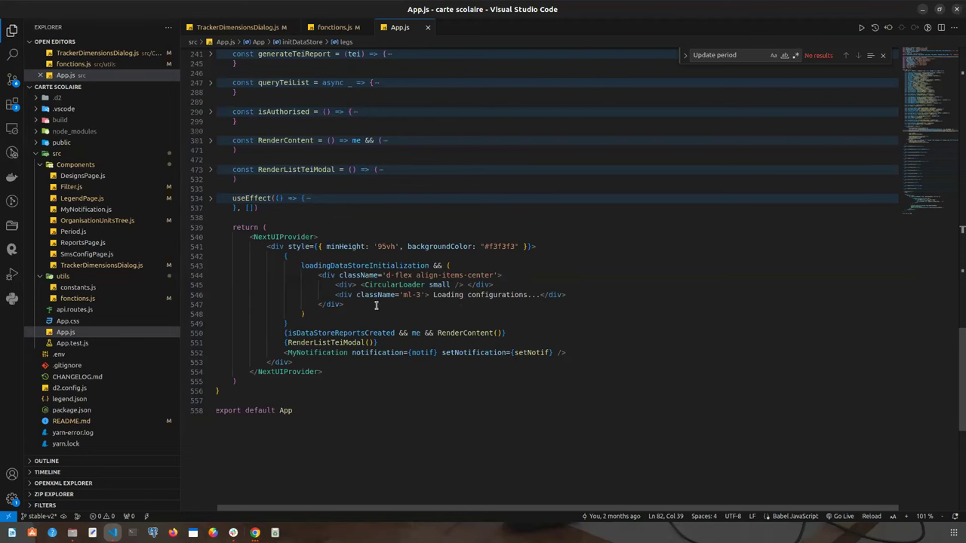
key(super)
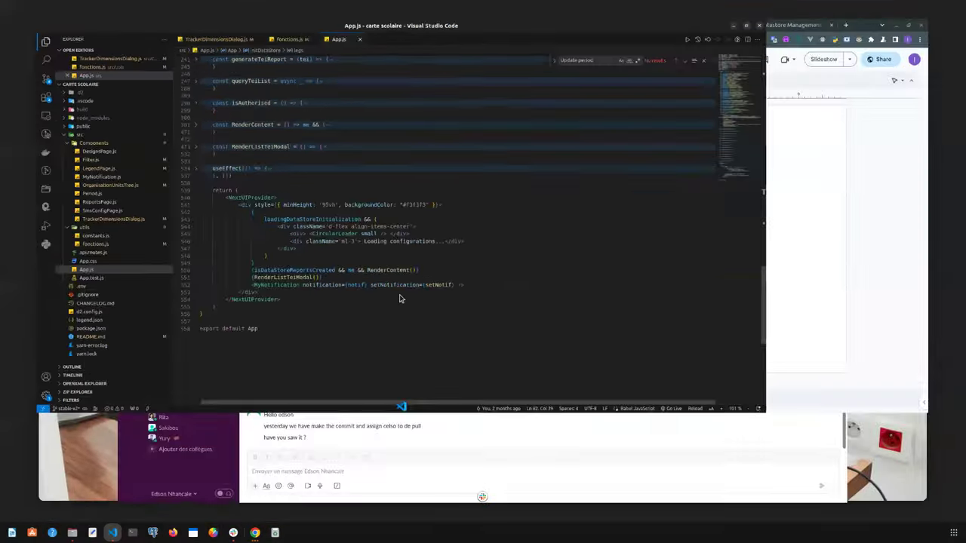
key(super)
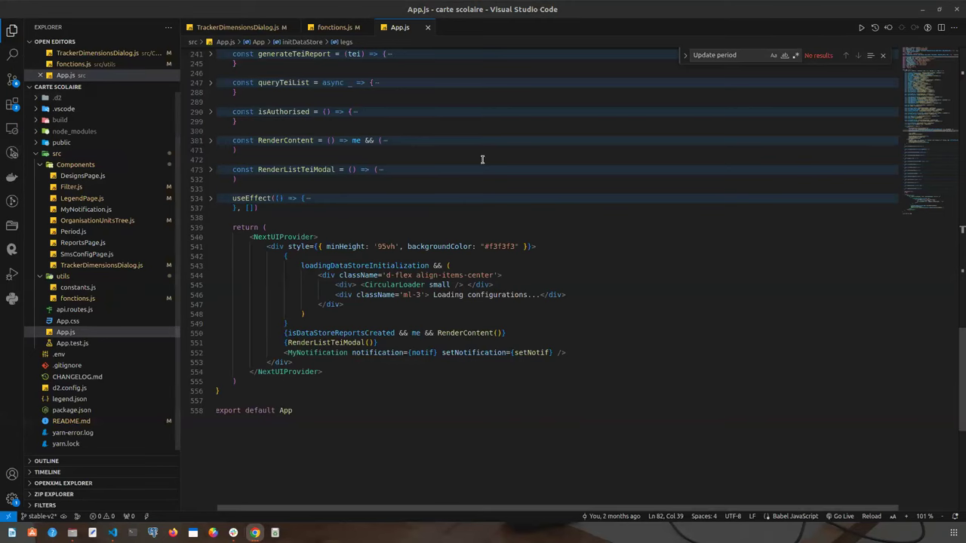
key(super)
click(641, 173)
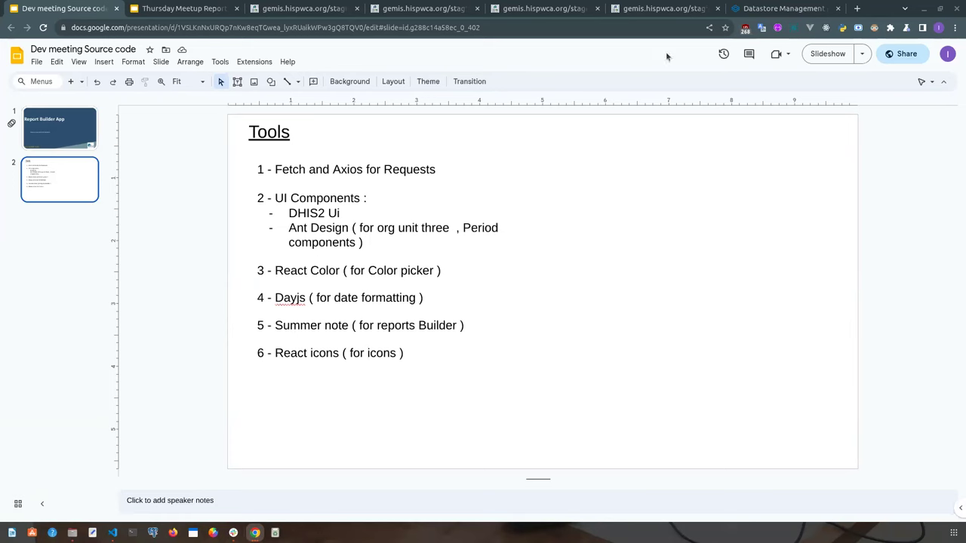
key(ctrl+t)
text(https://github.com/HISPWCA/Report-builder)
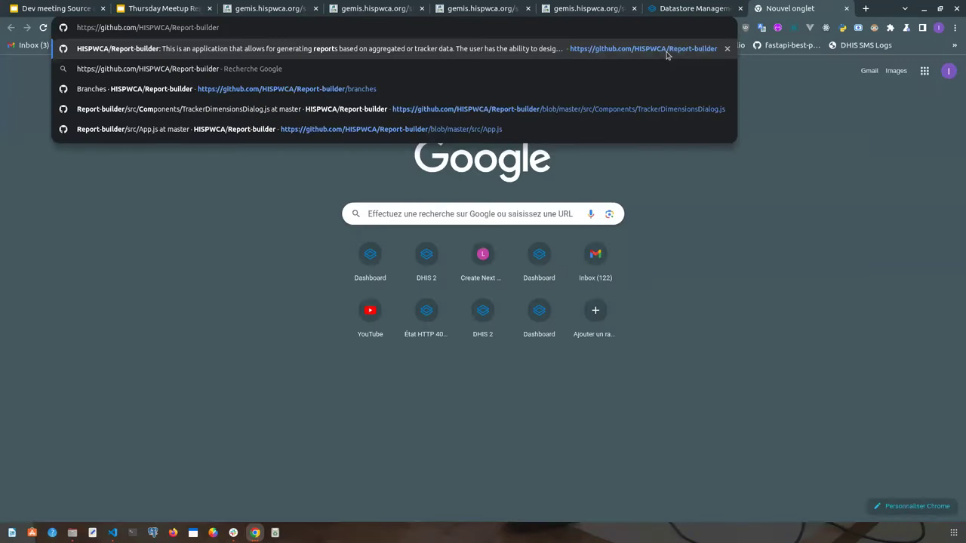
key(Return)
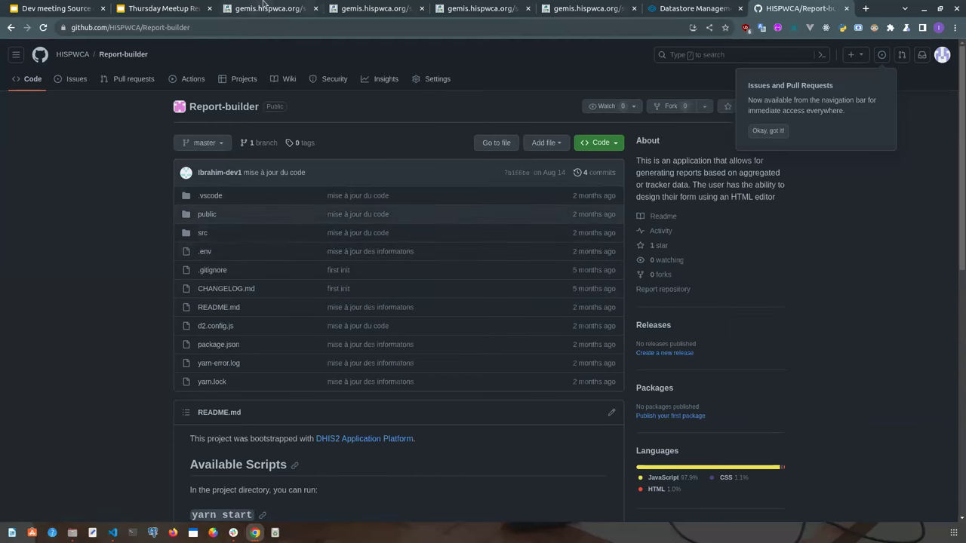
Return to the Tools slide of the Dev meeting Source code presentation, and bring up the generated Report DEMO in Report Builder
click(151, 5)
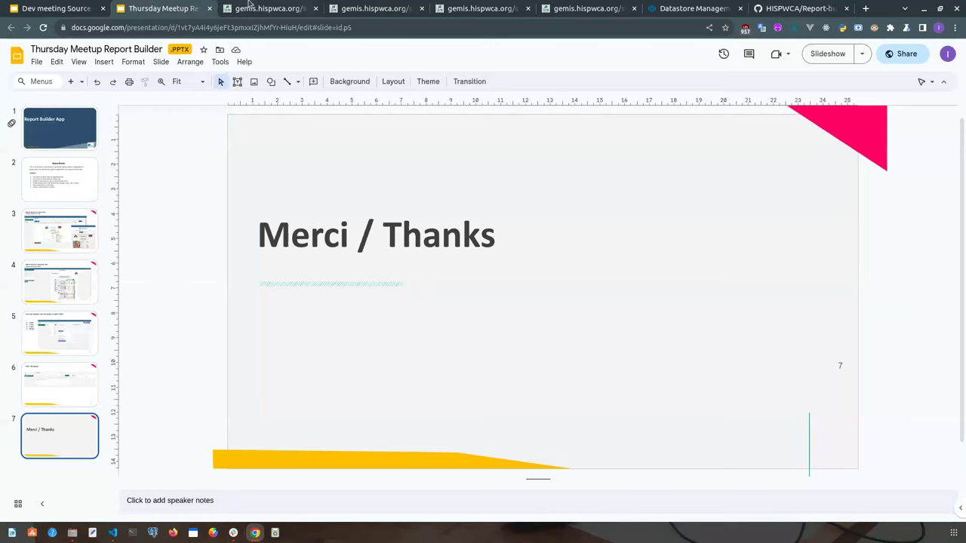
click(94, 6)
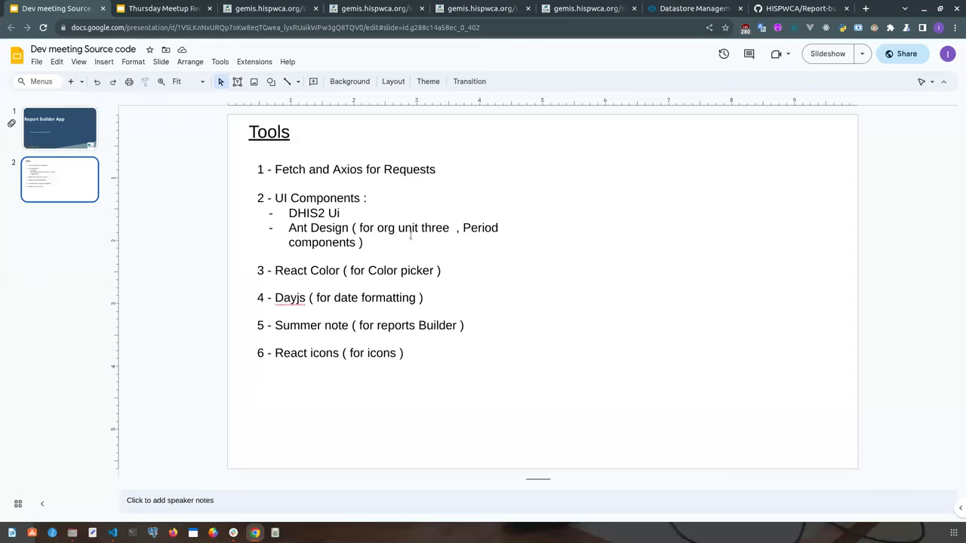
key(ctrl+Tab)
key(ctrl+Tab)
key(ctrl+Tab)
key(ctrl+Tab)
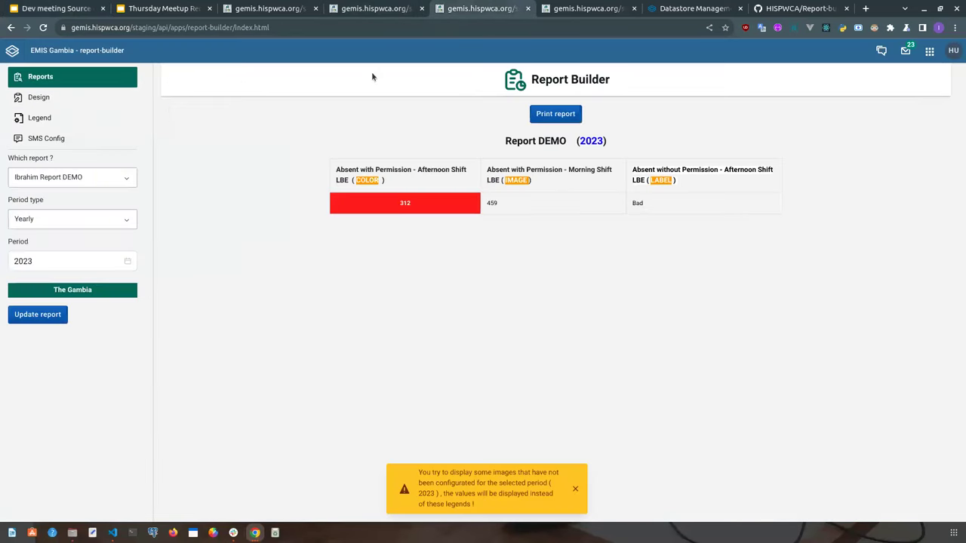
Examine the organisation unit selector and its region tree for The Gambia, and close it without changing the selection
click(87, 297)
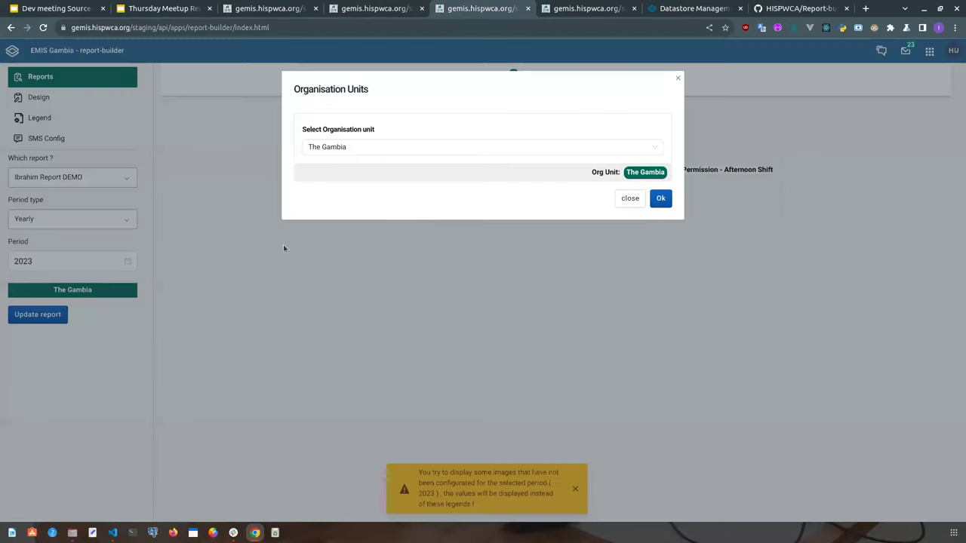
click(386, 150)
click(310, 169)
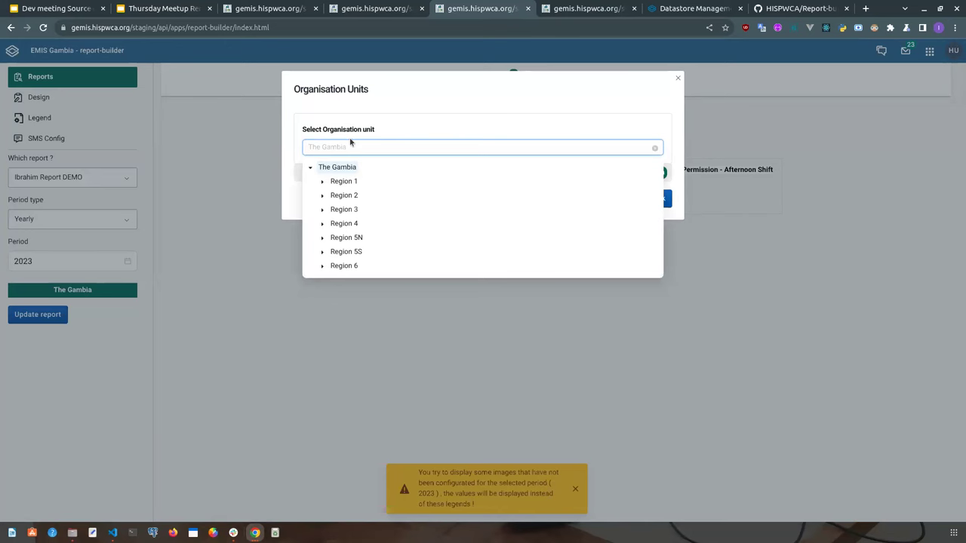
click(385, 129)
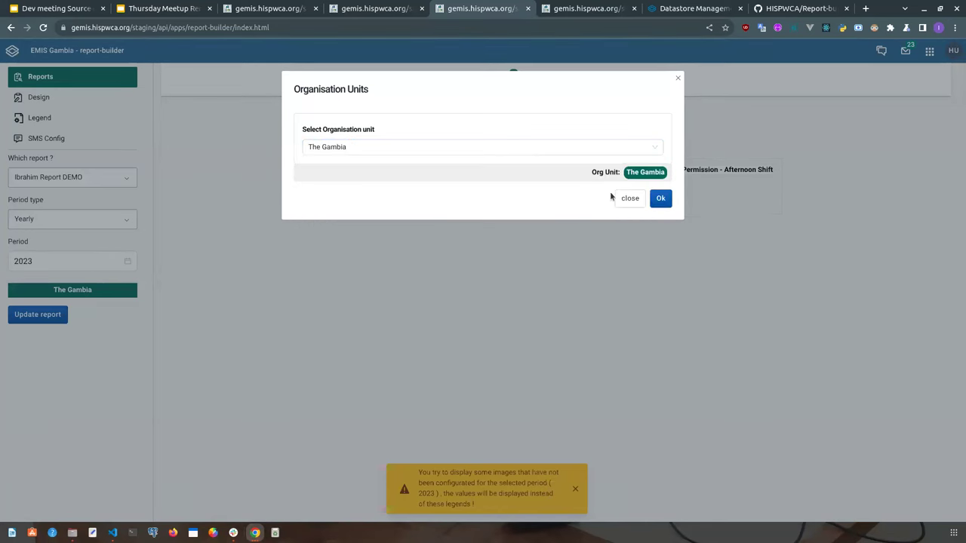
click(620, 199)
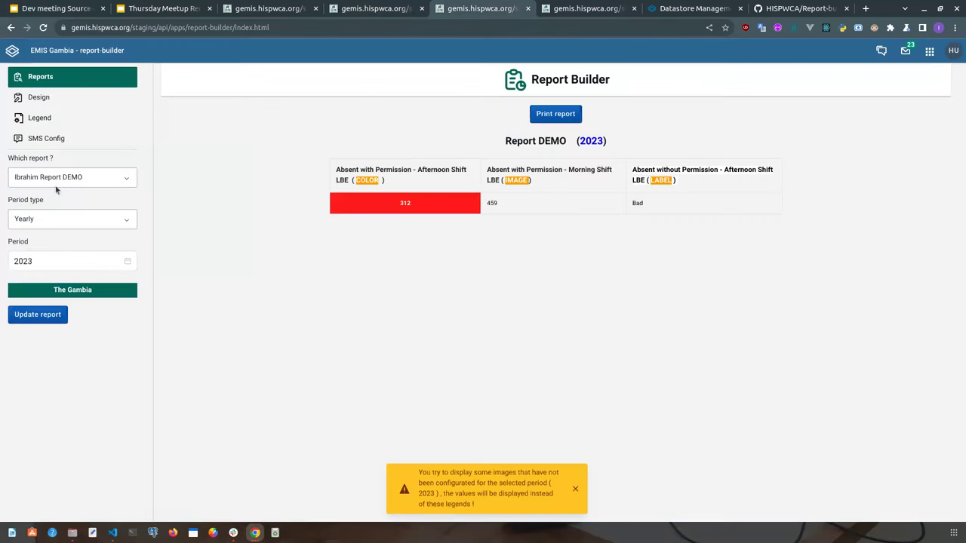
Examine the start-date calendar of a new period in SRC_Performance_Reverse_Order_Legend, leaving the date empty, and return to the Tools slide
click(38, 119)
click(823, 163)
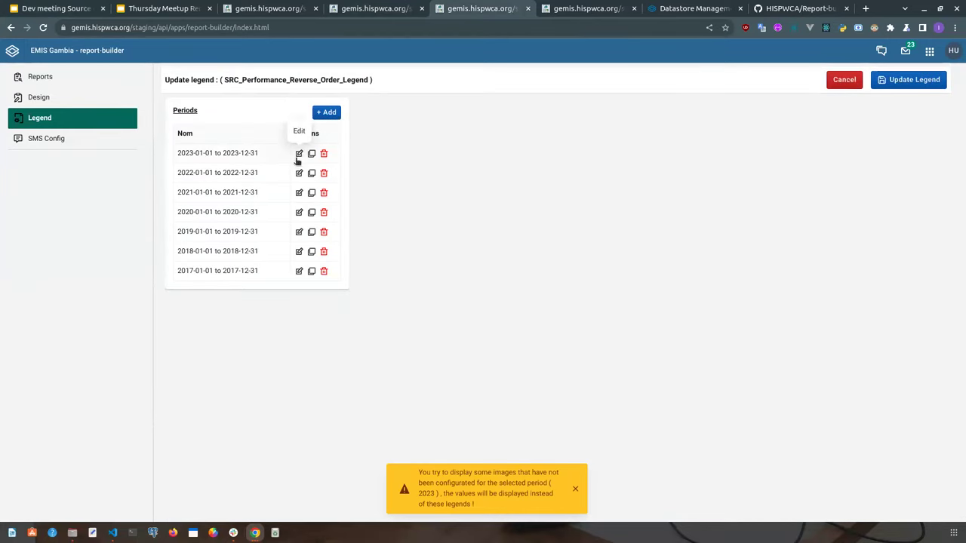
click(326, 113)
click(449, 128)
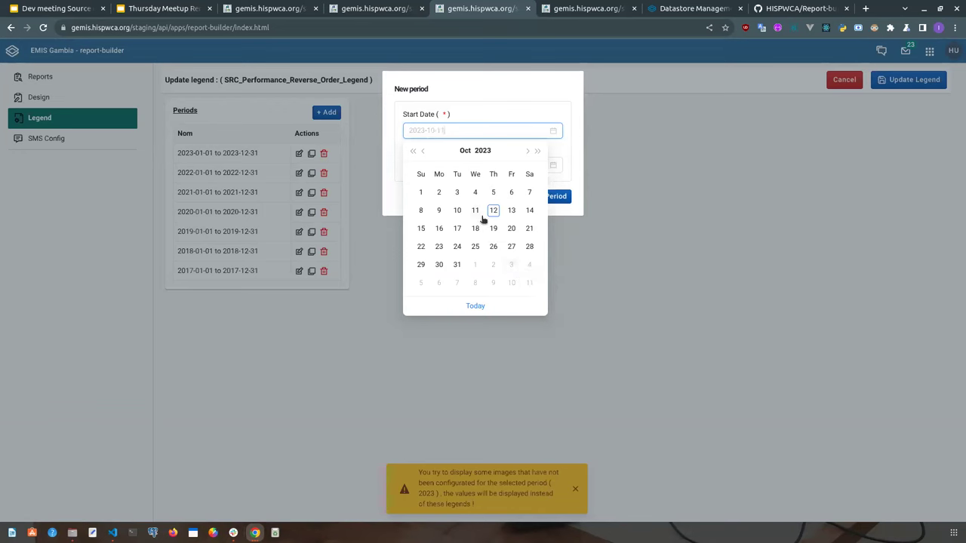
text(2023-10-26)
key(ctrl+a)
key(BackSpace)
click(483, 98)
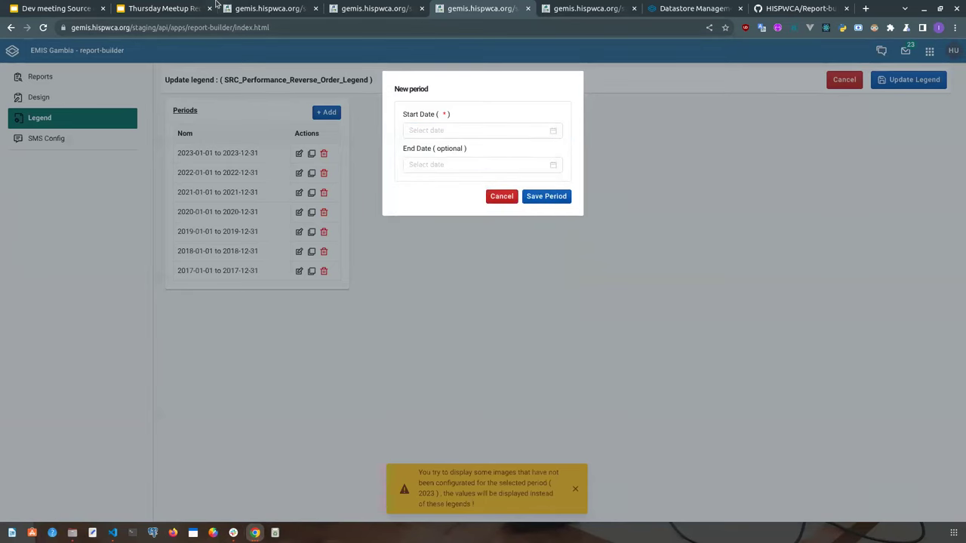
click(215, 7)
key(ctrl+shift+Tab)
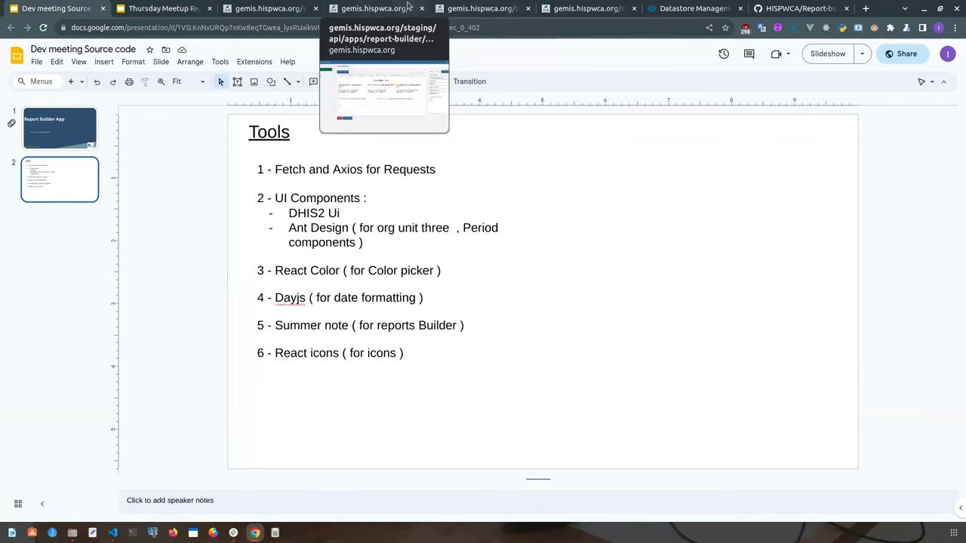
Discard the new legend period, and open the 1st Quintile item of the 2023-01-01 to 2023-12-31 period to examine its color picker
click(475, 8)
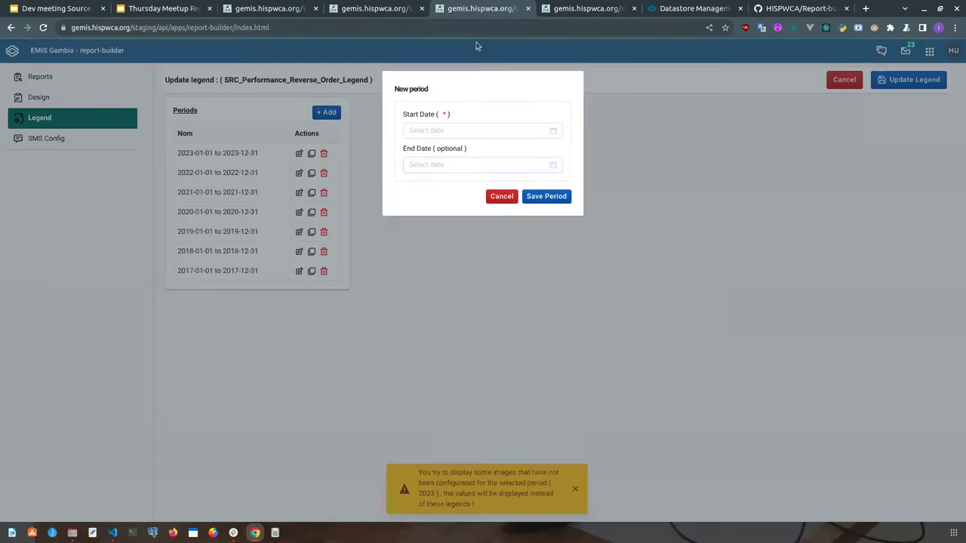
click(502, 198)
click(299, 154)
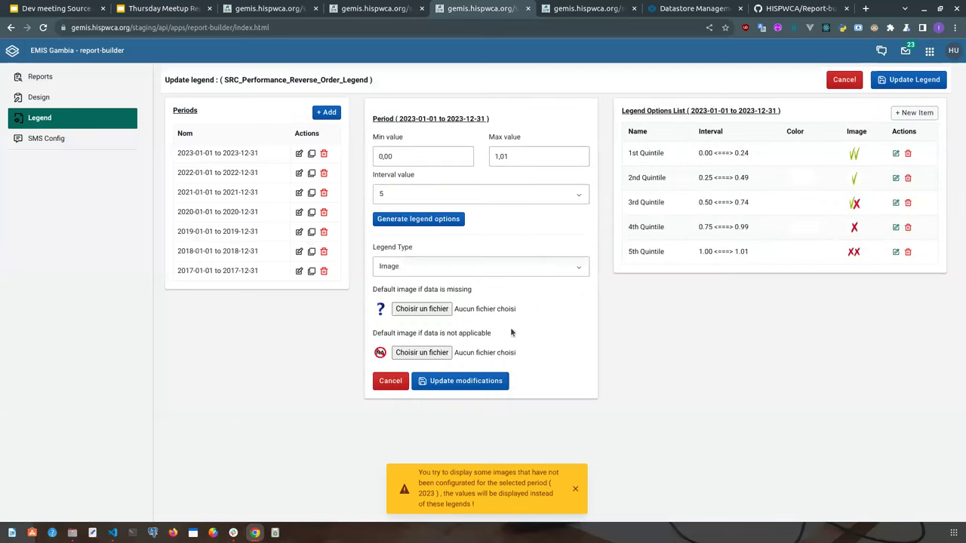
click(894, 154)
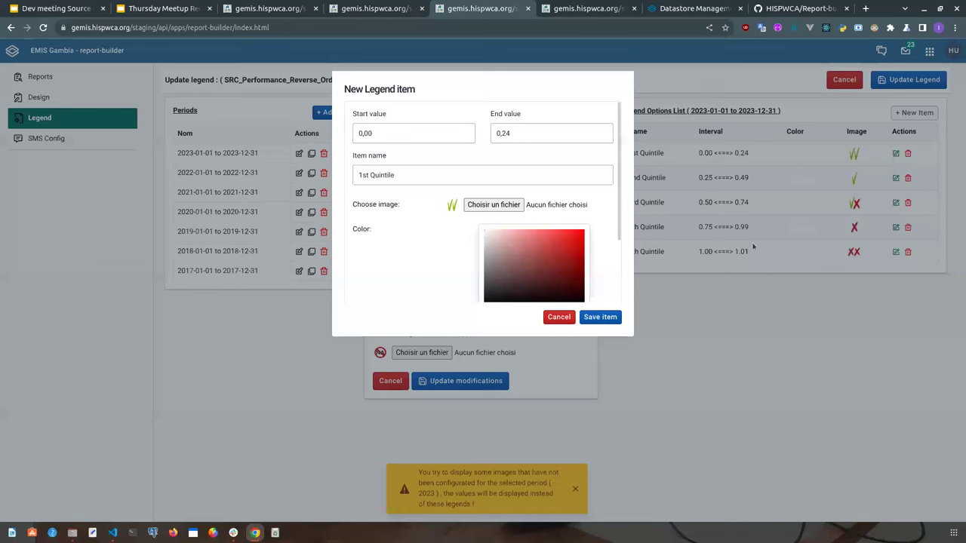
scroll(446, 239, down, 1)
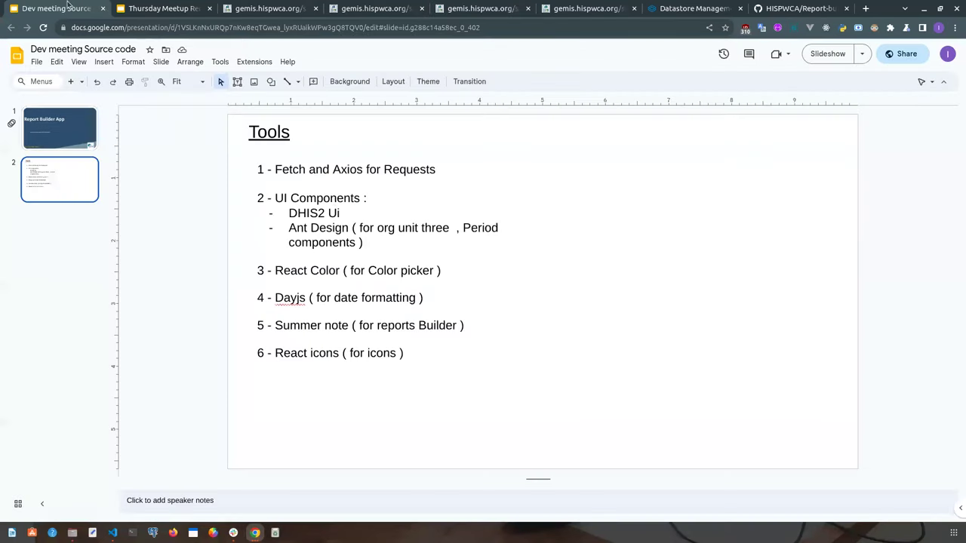
Point out the Dayjs and Summer note entries on the Tools slide, and show the Report DEMO design editor
click(79, 8)
click(291, 299)
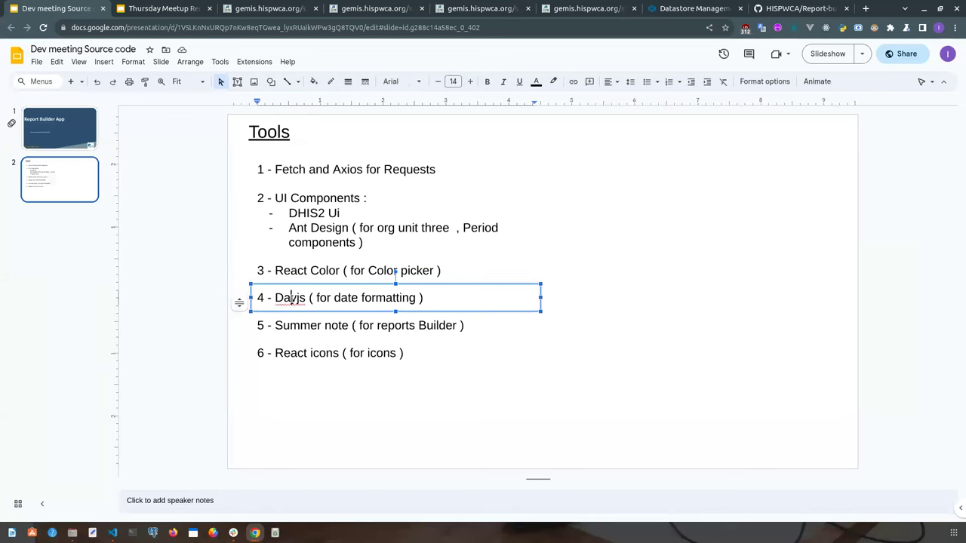
click(294, 322)
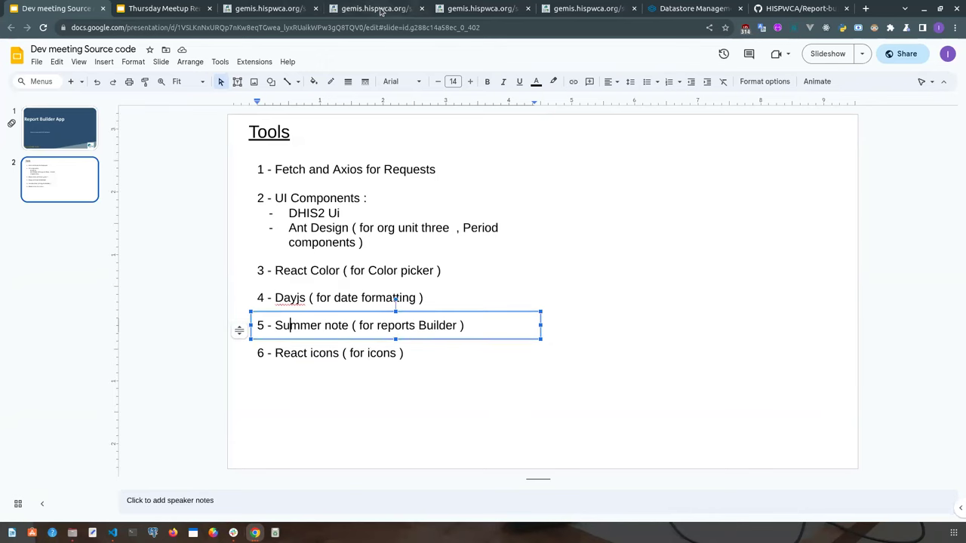
click(381, 9)
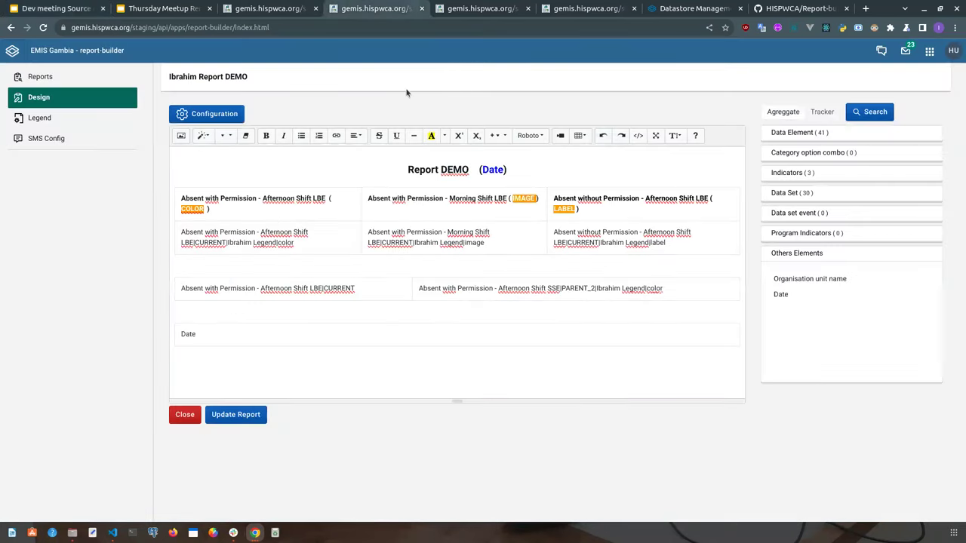
Highlight the React icons entry on the Tools slide, and return to the Report Builder pages
click(75, 7)
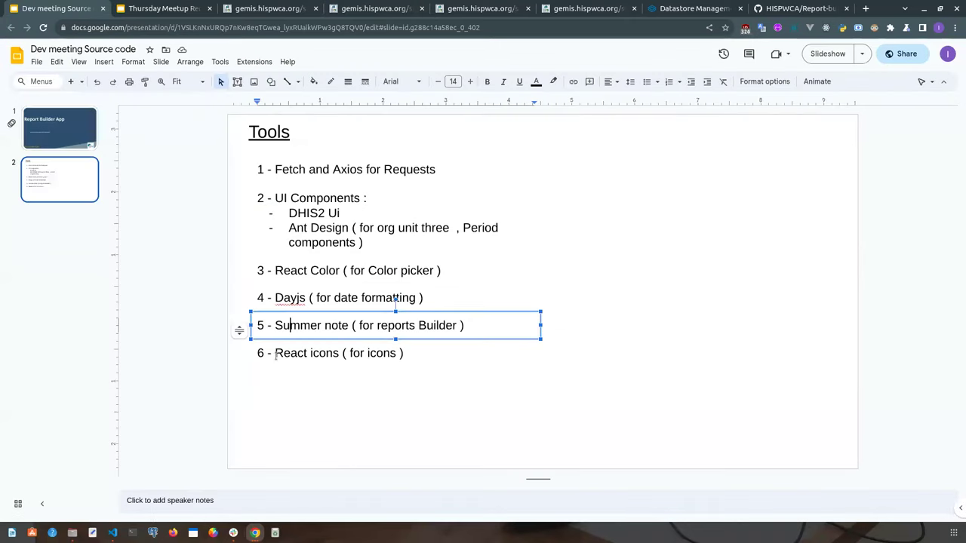
drag(276, 356, 304, 354)
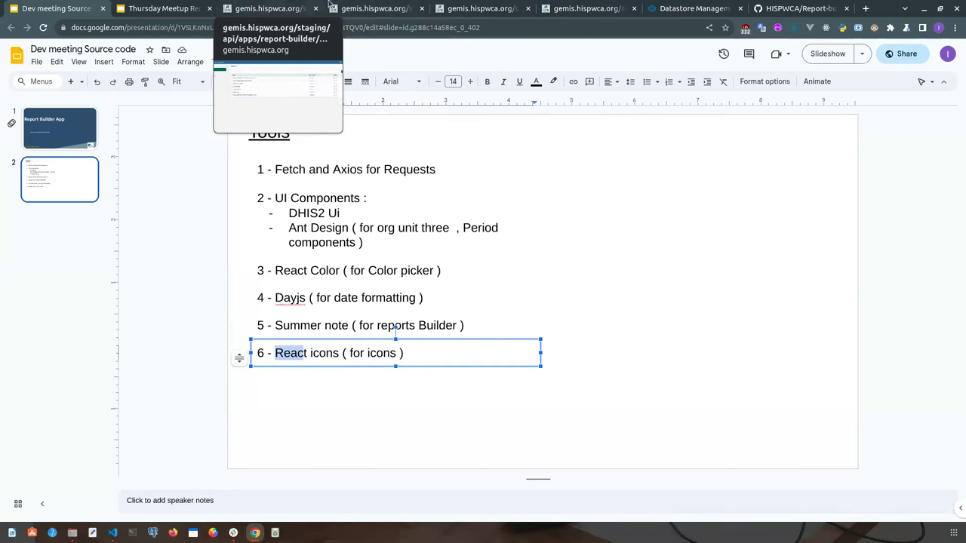
click(276, 7)
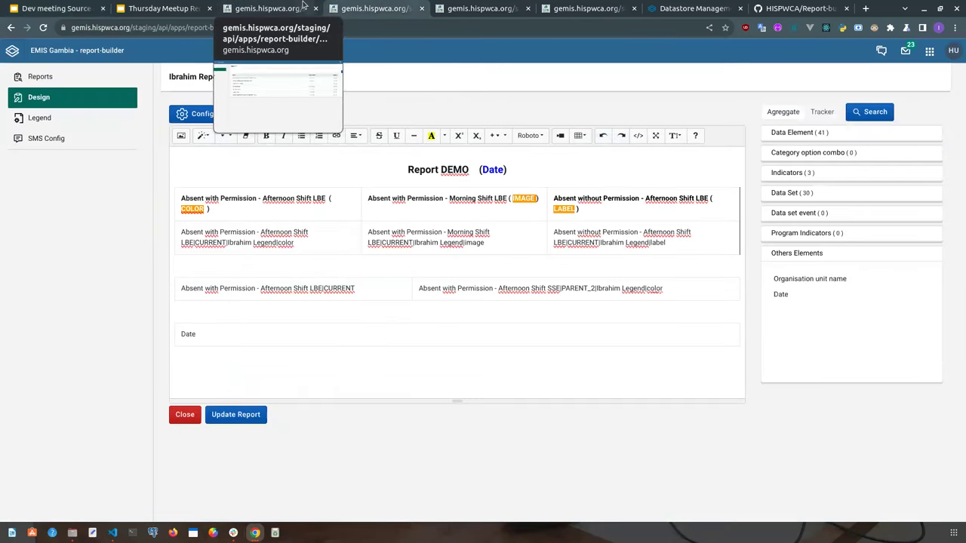